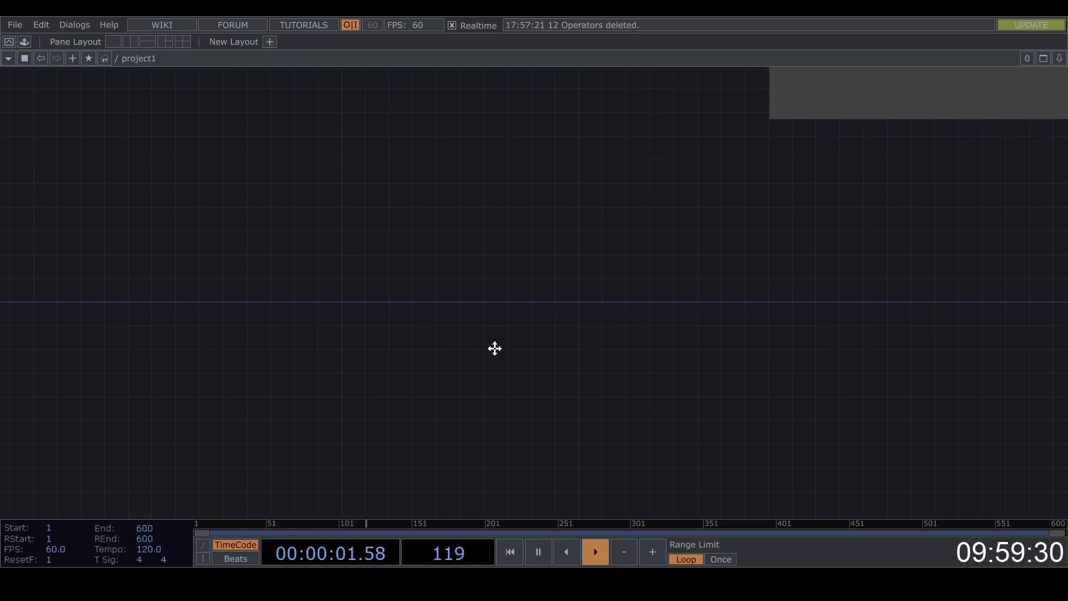
Add a Circle TOP to the empty network and dismiss its fill color picker.
key(Tab)
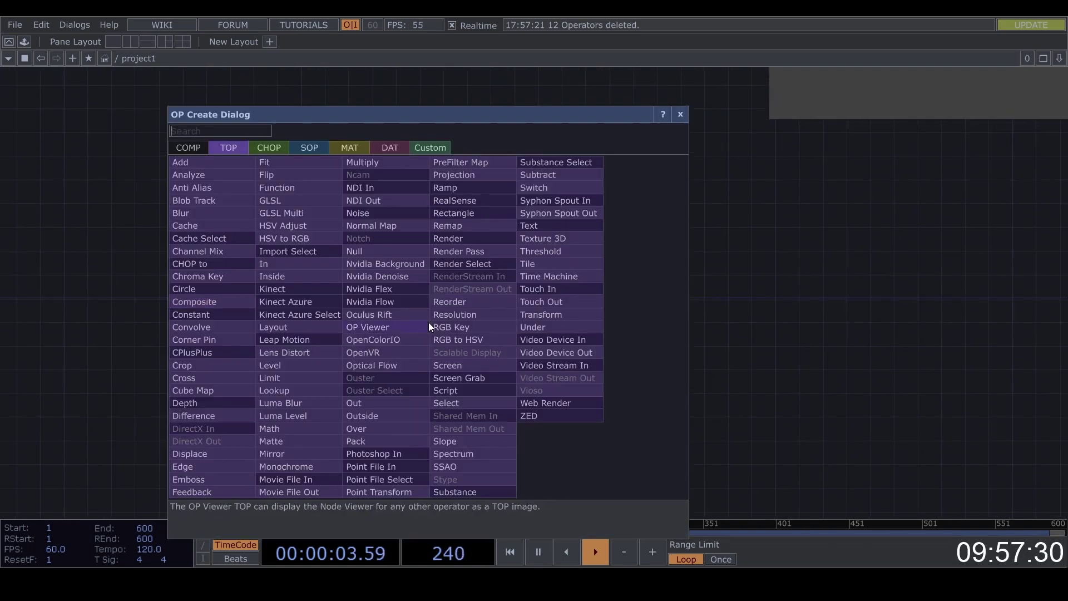
click(204, 301)
click(406, 343)
scroll(402, 341, up, 5)
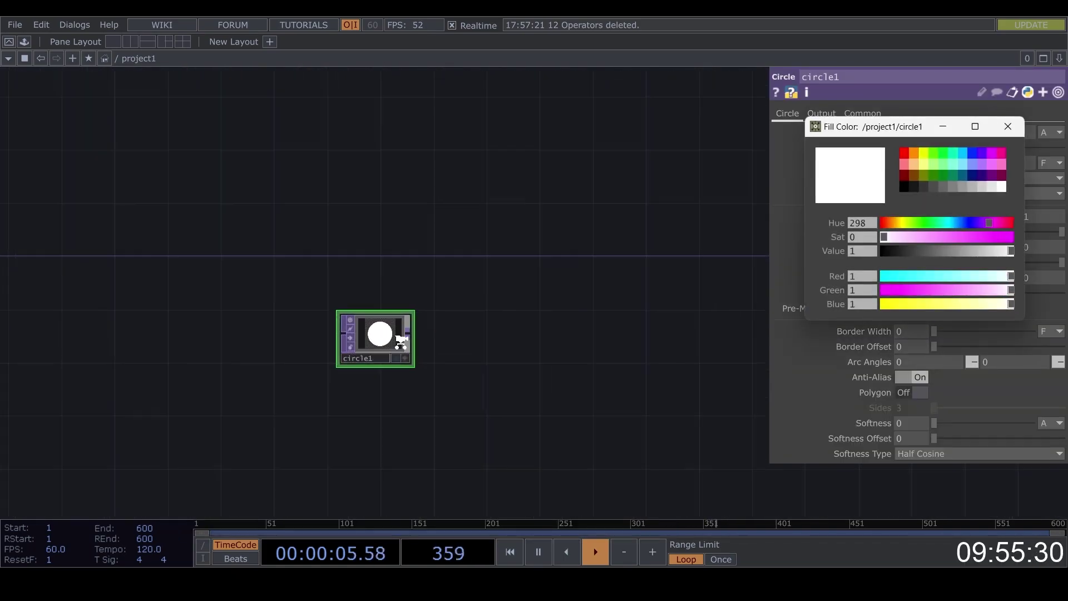
click(1008, 126)
drag(434, 365, 416, 348)
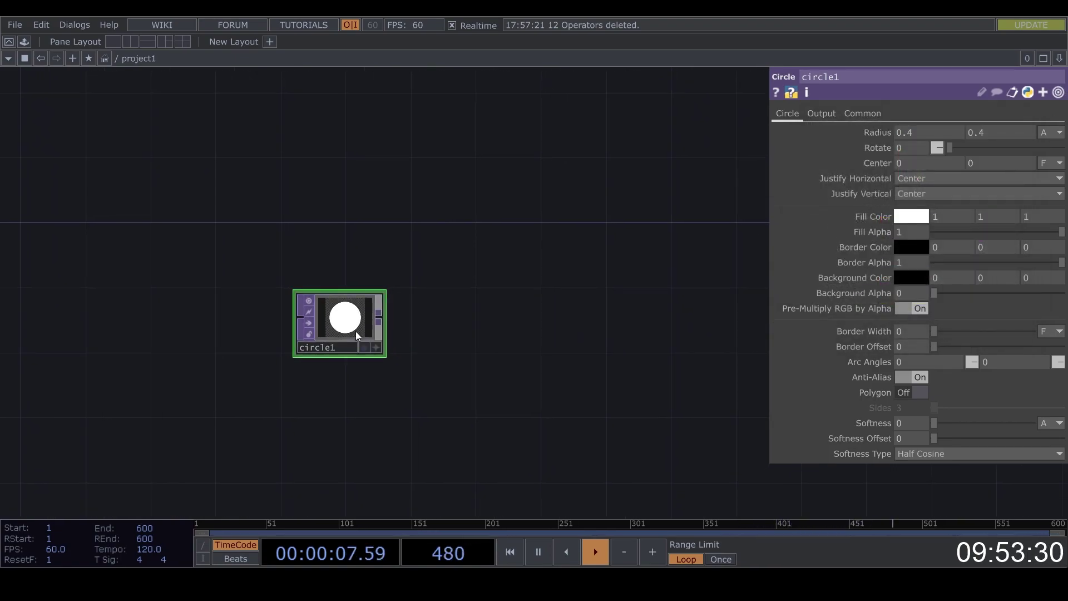
Set the circle's output resolution to 1280 x 720.
click(877, 114)
click(1057, 148)
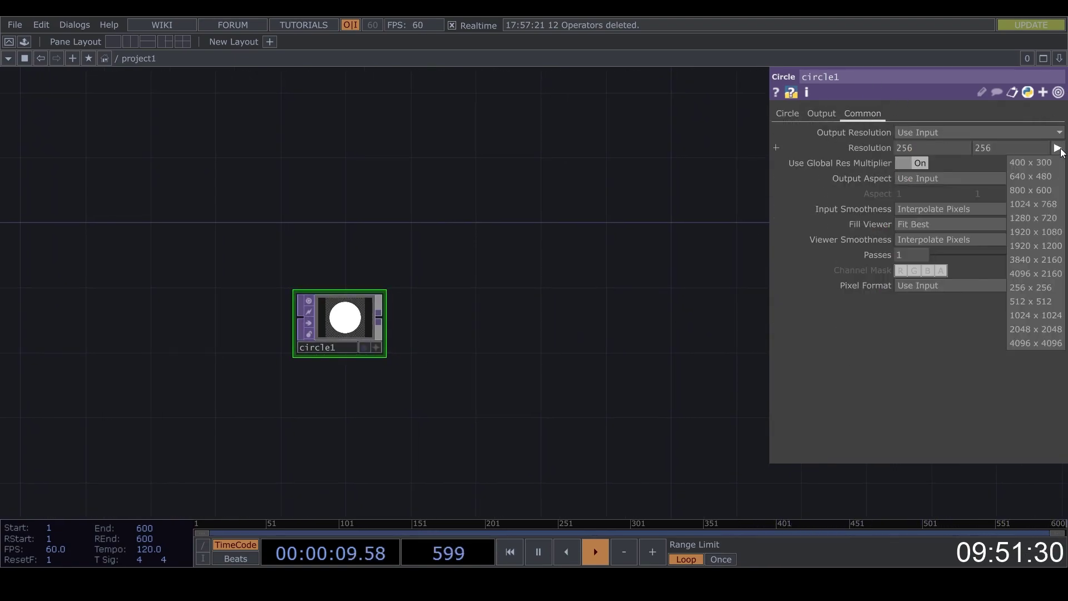
click(1043, 223)
drag(625, 331, 697, 333)
scroll(411, 326, up, 5)
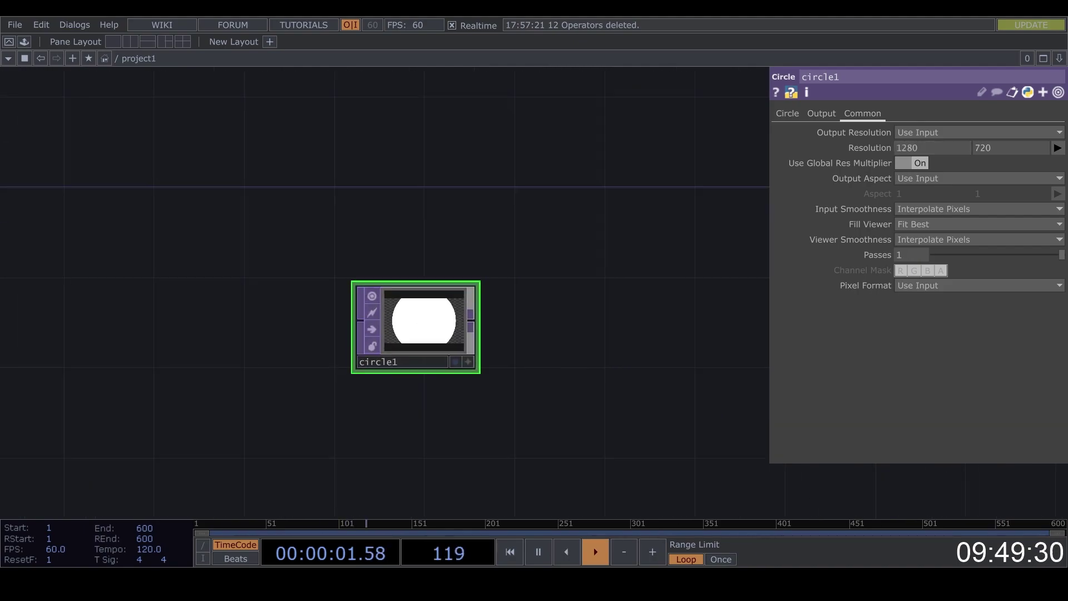
Set the circle's radius to 0.2 and its fill color to purple with hue 280 and saturation 0.989.
click(788, 115)
middle_drag(863, 130, 861, 106)
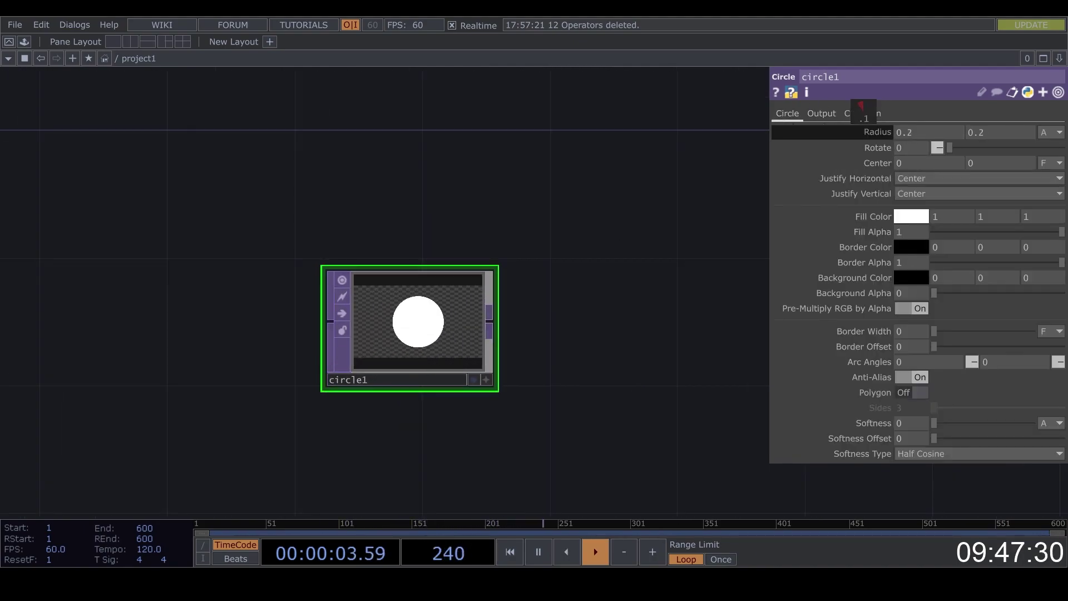
click(906, 218)
drag(949, 242, 986, 228)
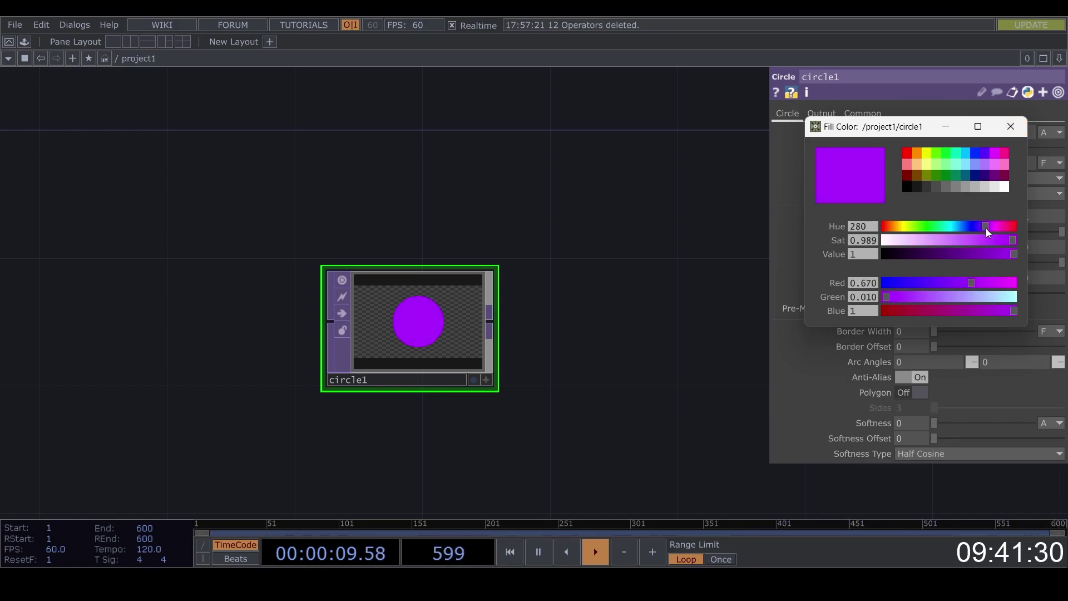
drag(537, 379, 384, 371)
scroll(460, 327, down, 3)
drag(429, 336, 406, 276)
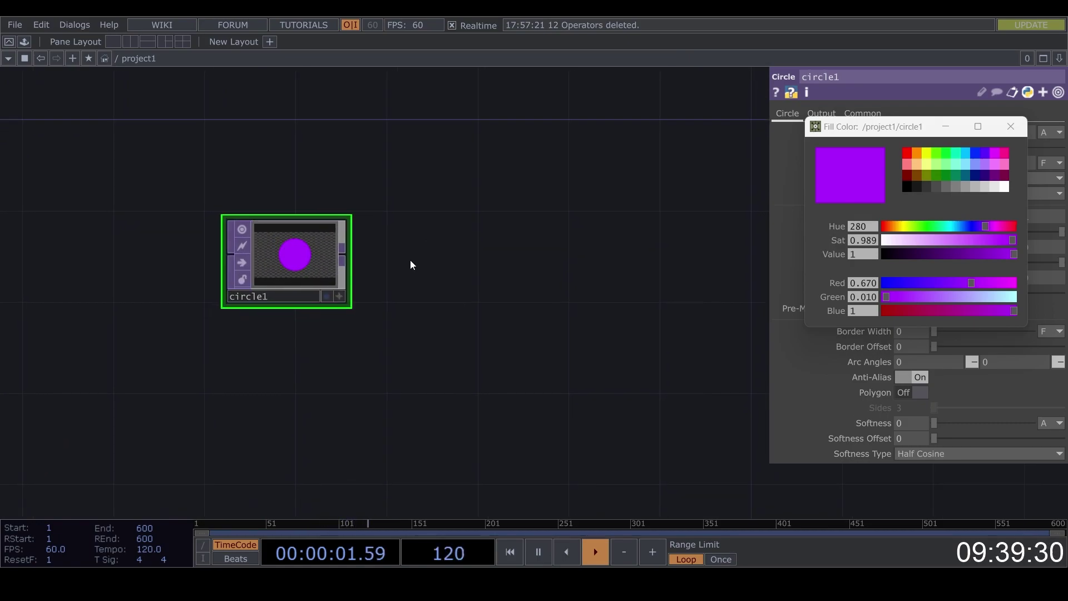
Add a Displace TOP beside the circle node.
key(Tab)
click(174, 389)
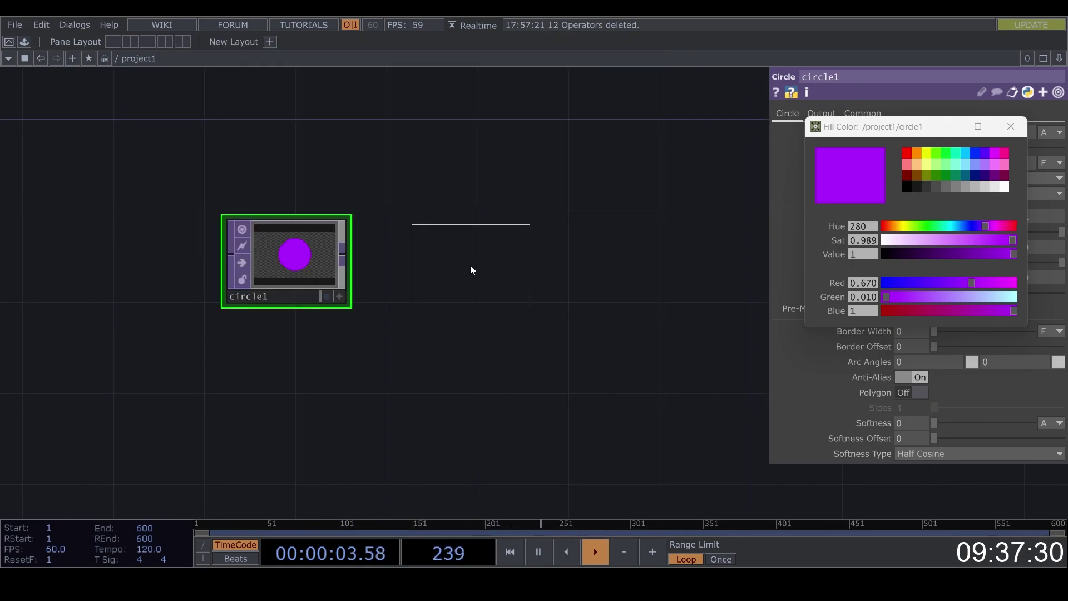
click(471, 269)
Add a Noise TOP below the circle and feed the circle and the noise into the Displace TOP's first and second inputs.
key(Tab)
text(noise)
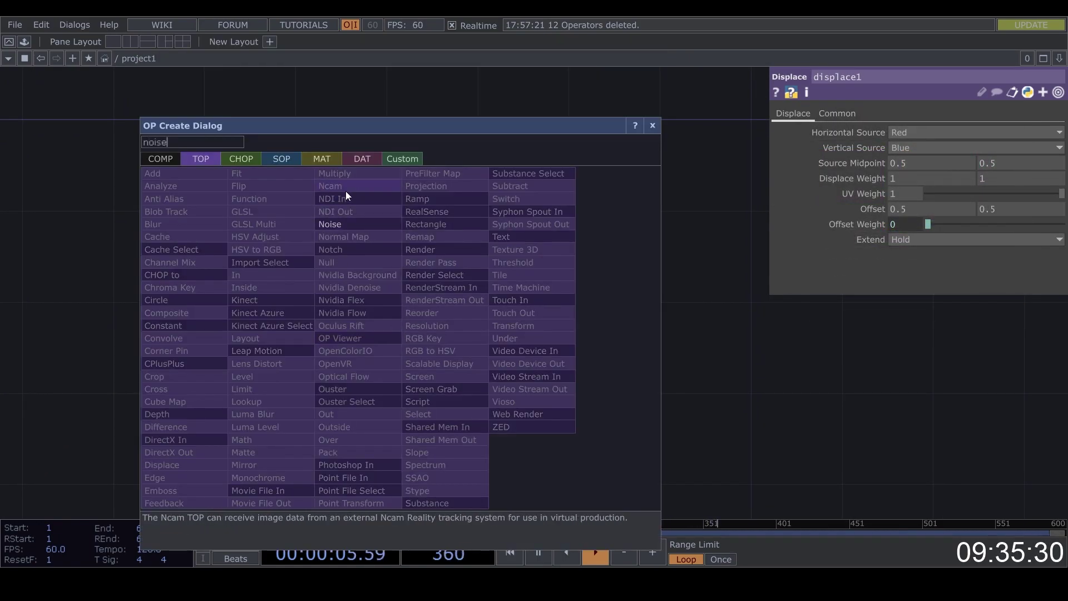
click(346, 225)
click(288, 375)
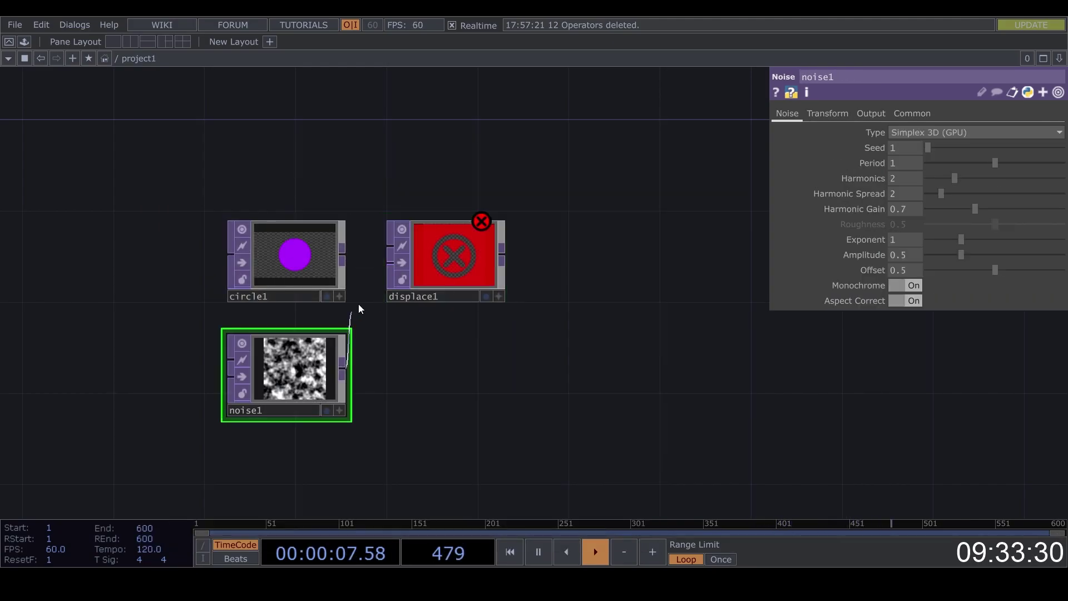
drag(358, 304, 388, 245)
drag(422, 391, 403, 347)
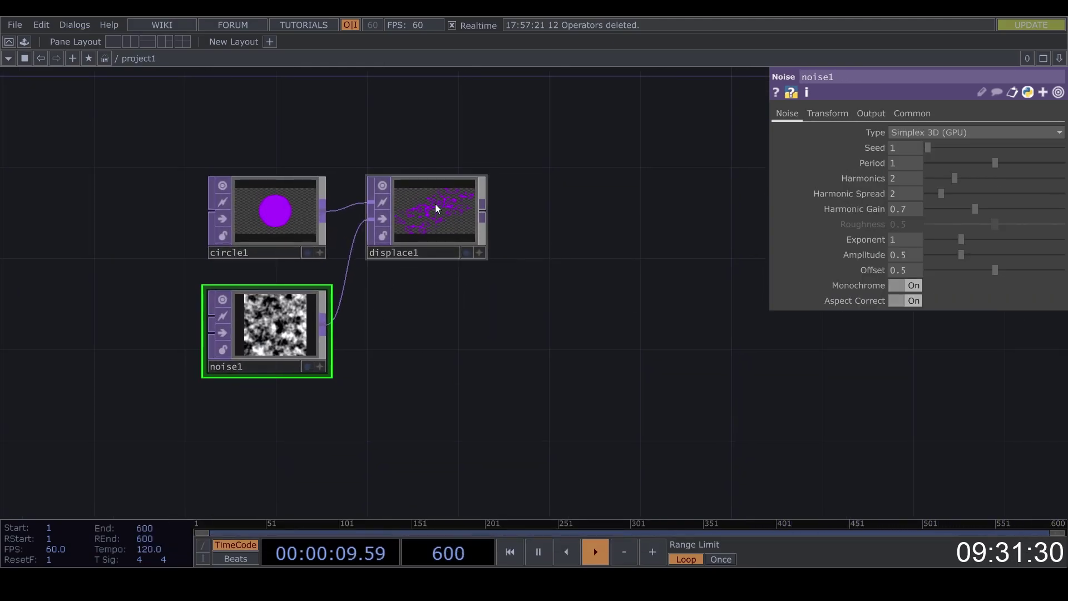
Turn off Monochrome on the noise node so it outputs colored noise.
click(435, 208)
click(318, 313)
click(896, 287)
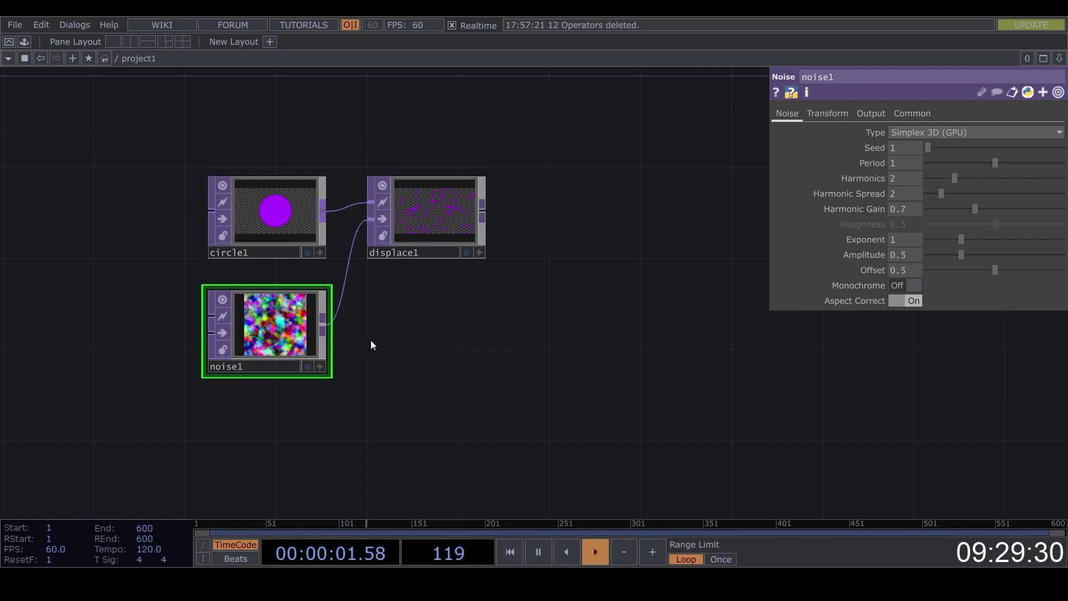
Set both Displace Weight values of the Displace TOP to 0.2.
click(408, 249)
scroll(409, 249, up, 4)
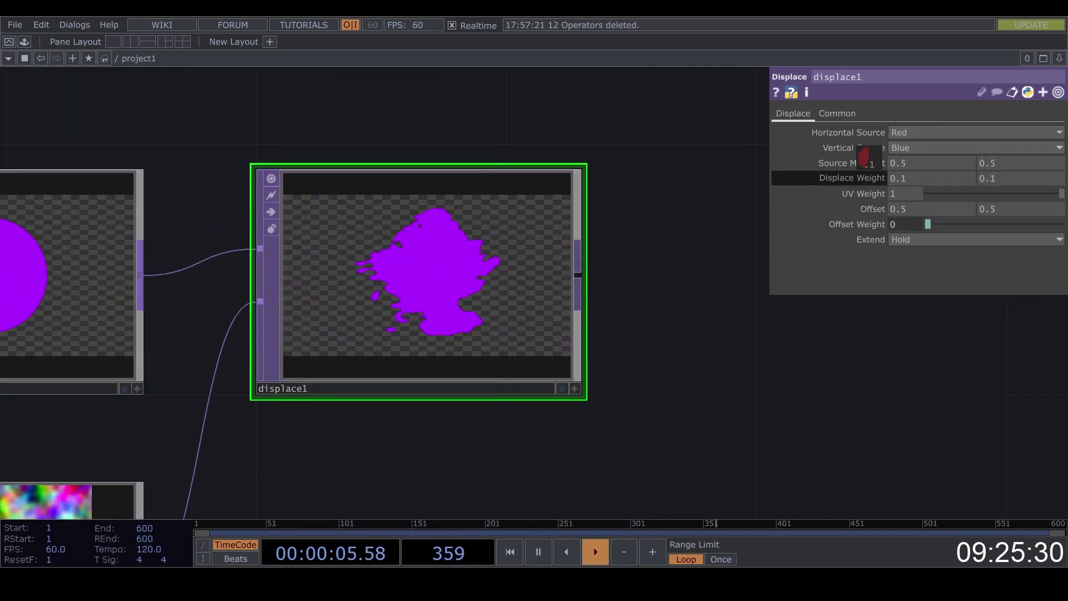
drag(604, 374, 611, 325)
scroll(601, 328, down, 3)
drag(469, 445, 625, 332)
Set the noise node's output resolution to 1280 x 720.
click(389, 320)
click(926, 113)
click(1057, 147)
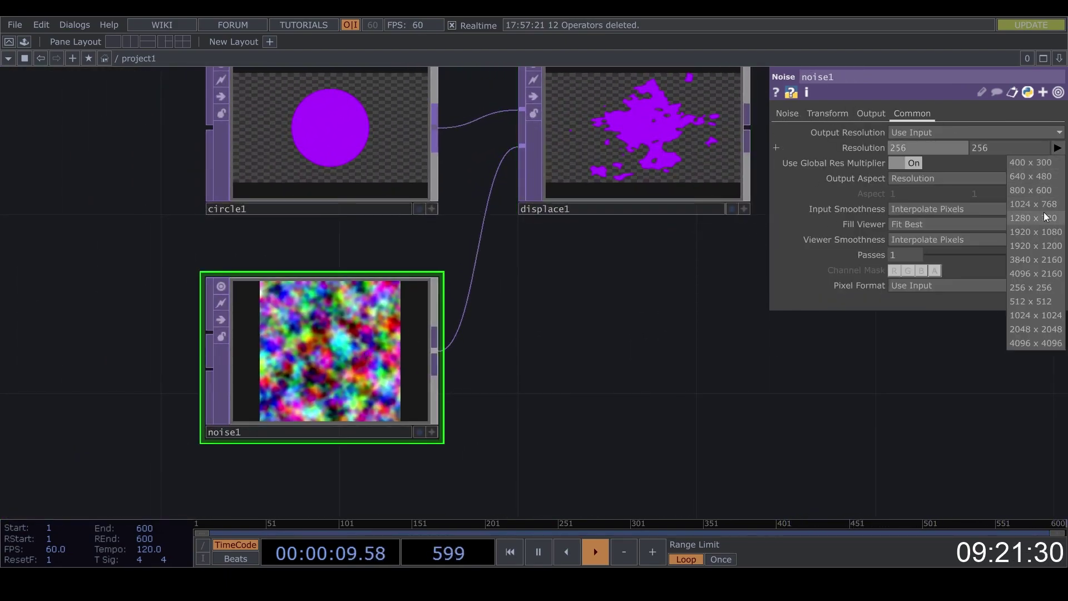
click(1044, 221)
scroll(536, 269, down, 3)
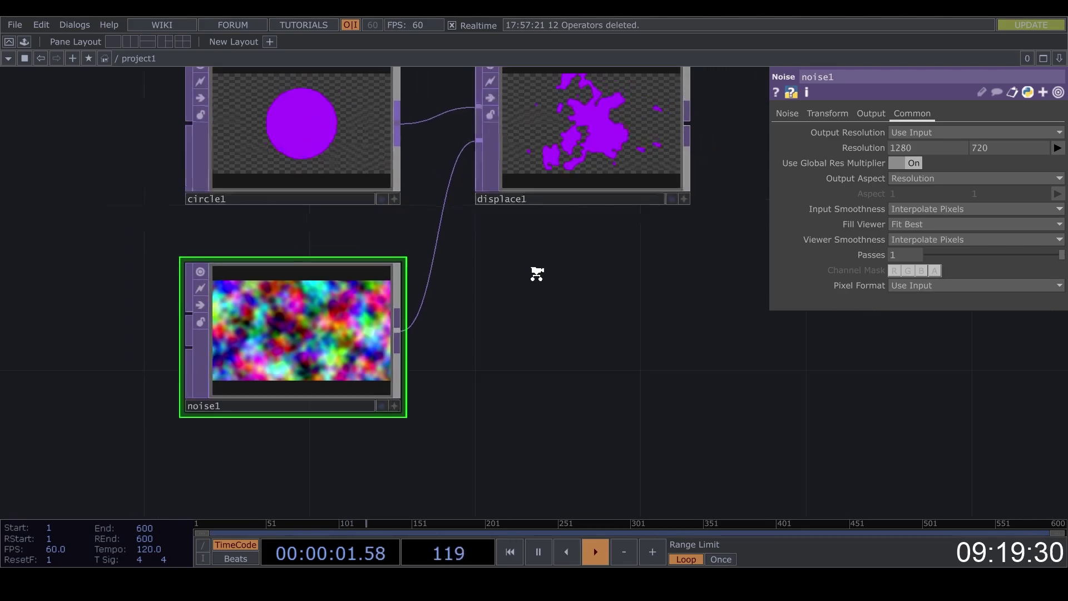
Try shifting the noise along its Z translation.
click(827, 113)
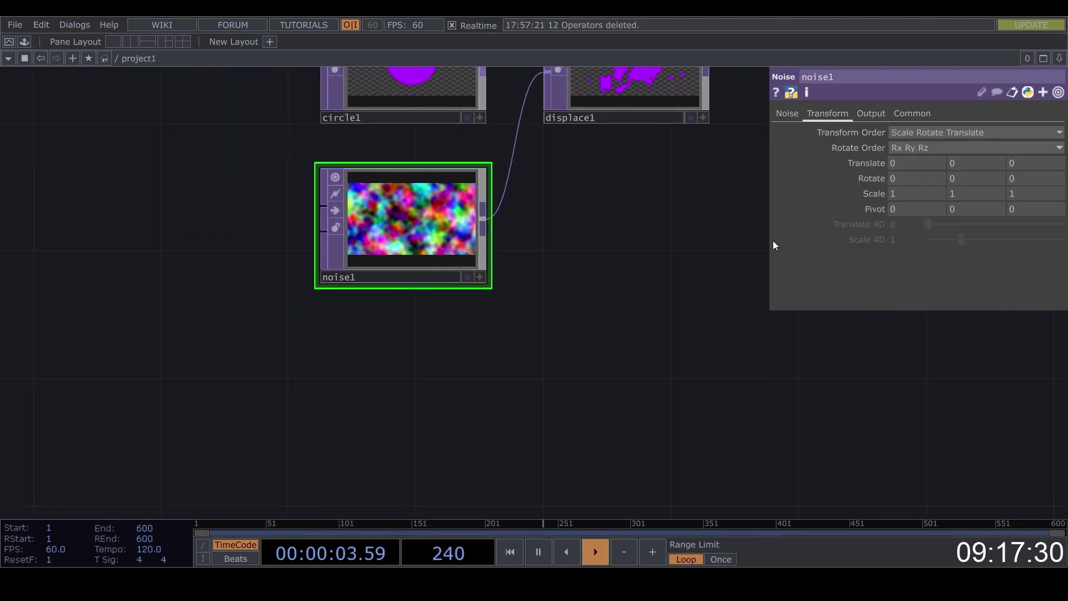
drag(639, 225, 606, 231)
scroll(627, 273, down, 3)
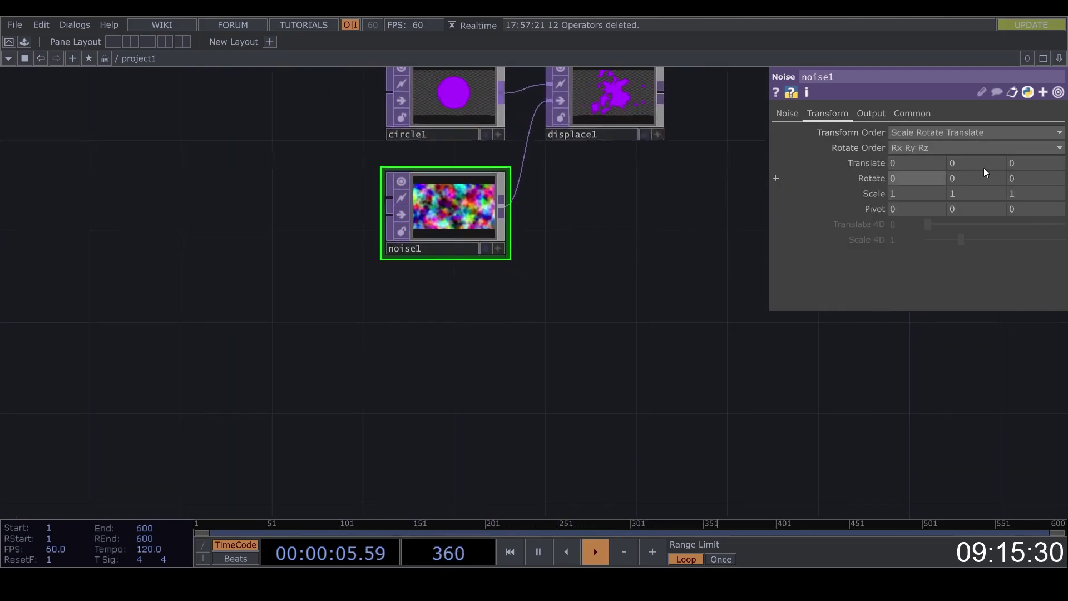
middle_drag(1036, 176, 1051, 175)
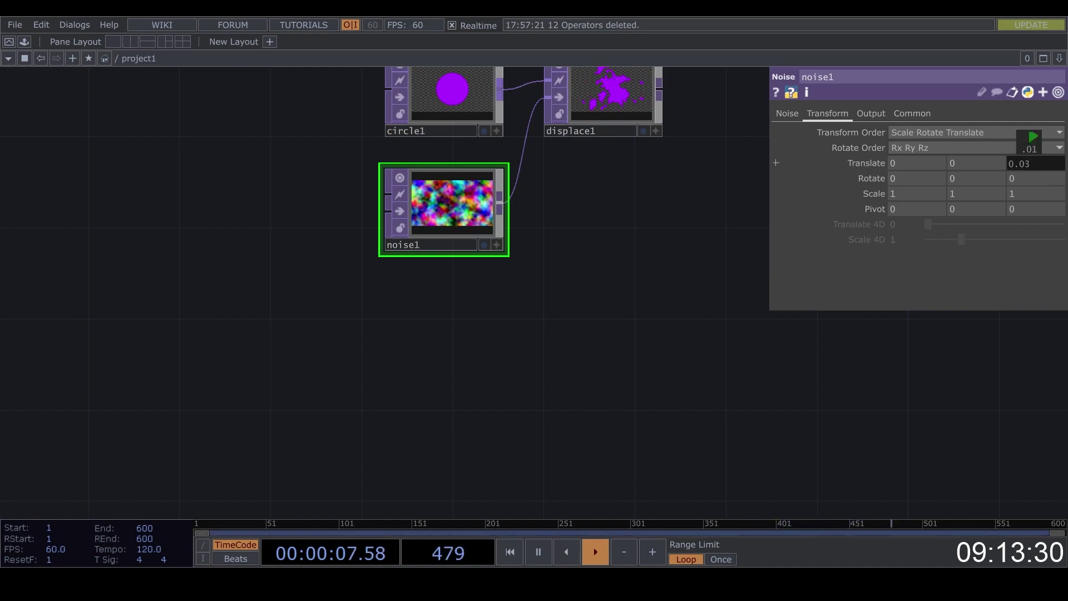
drag(420, 335, 440, 358)
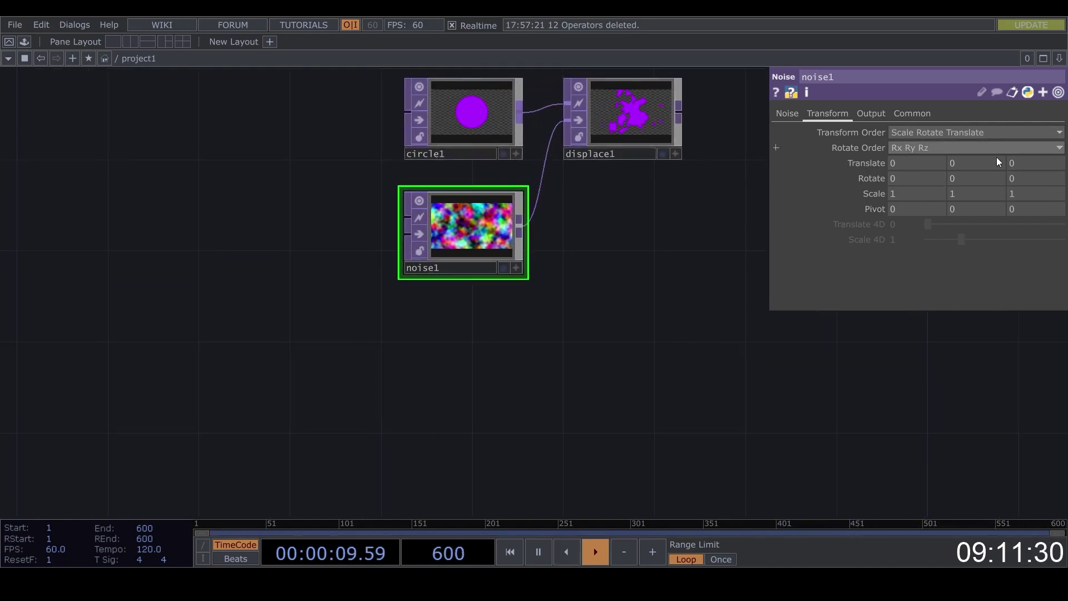
Add a Speed CHOP below the noise node.
drag(512, 365, 610, 324)
key(Tab)
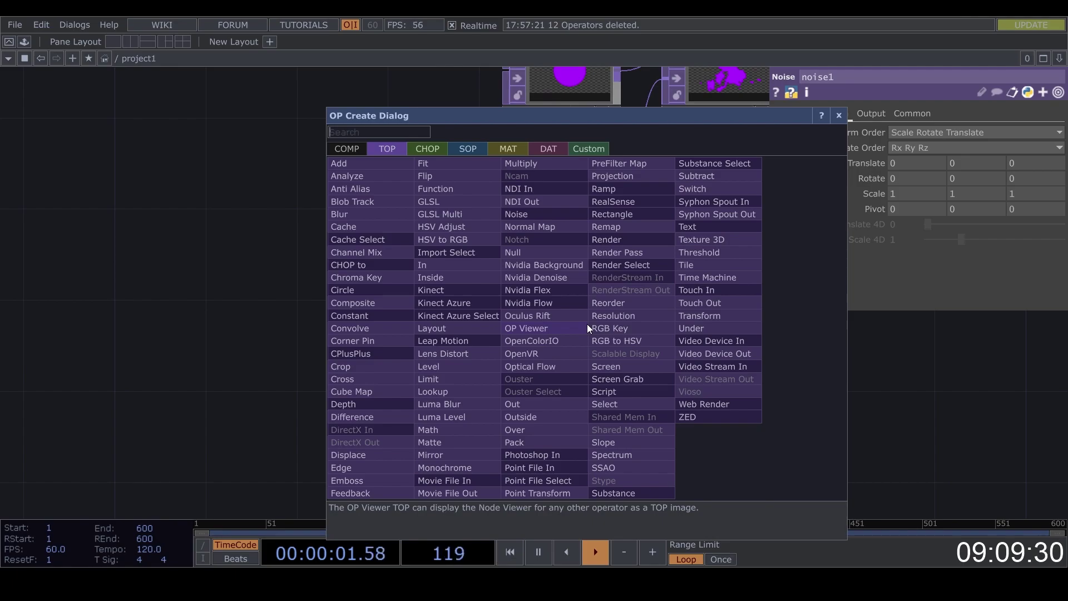
key(Tab)
text(sped)
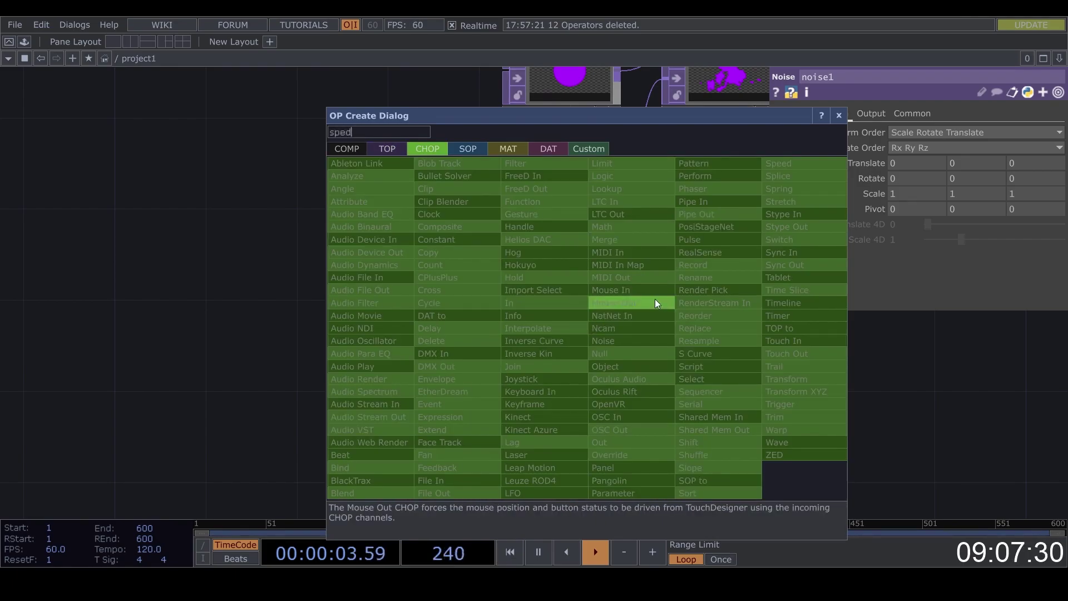
click(803, 161)
click(557, 362)
Add a Constant CHOP wired into the Speed CHOP and set its channel value to 0.43.
key(Tab)
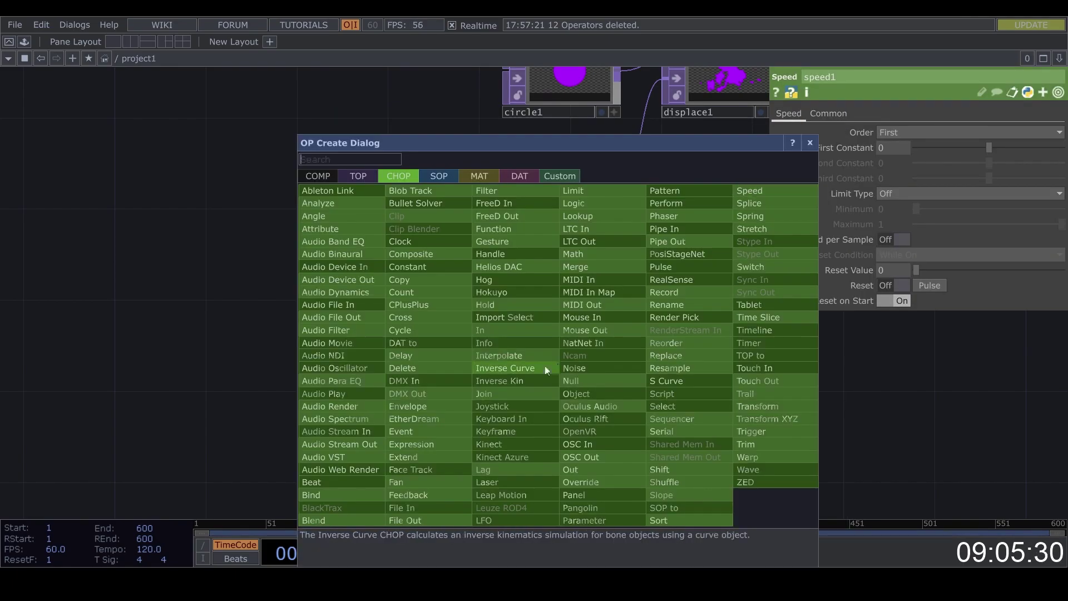
text(c)
click(437, 266)
click(388, 373)
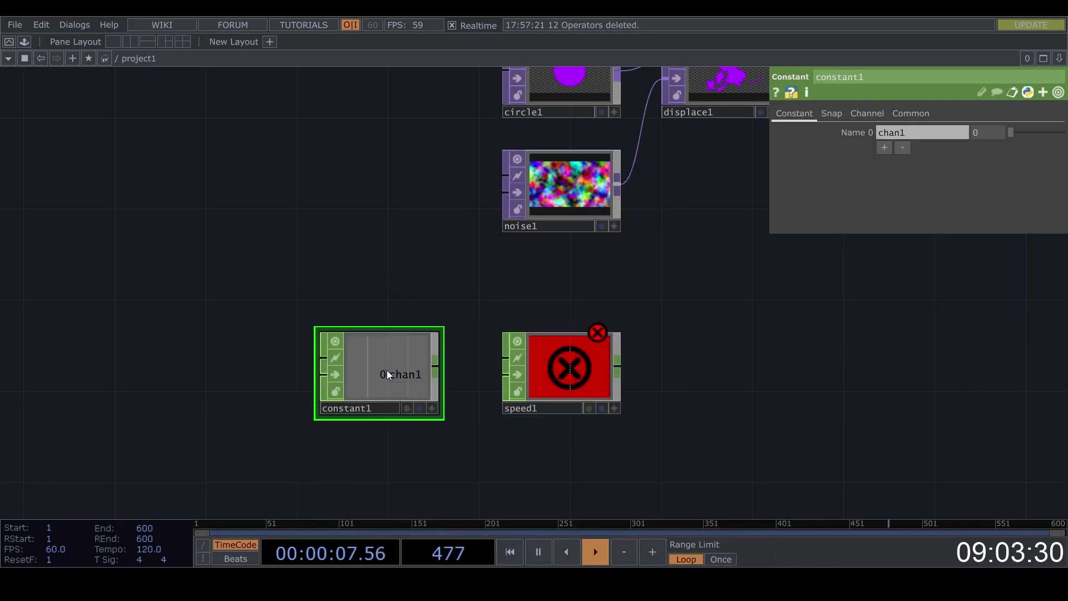
drag(435, 367, 506, 358)
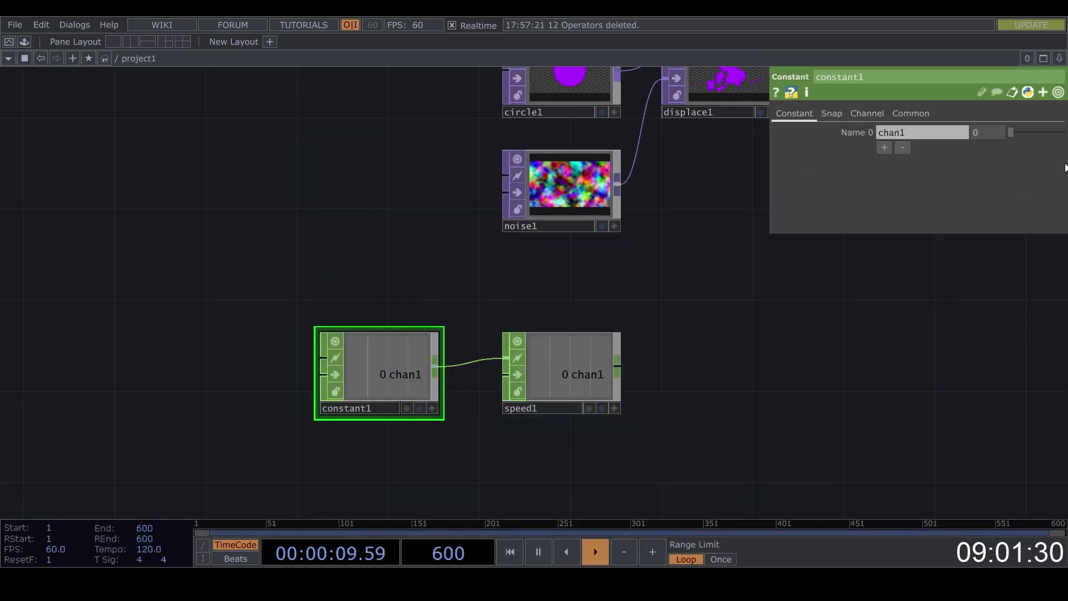
drag(1024, 134, 1026, 149)
click(562, 370)
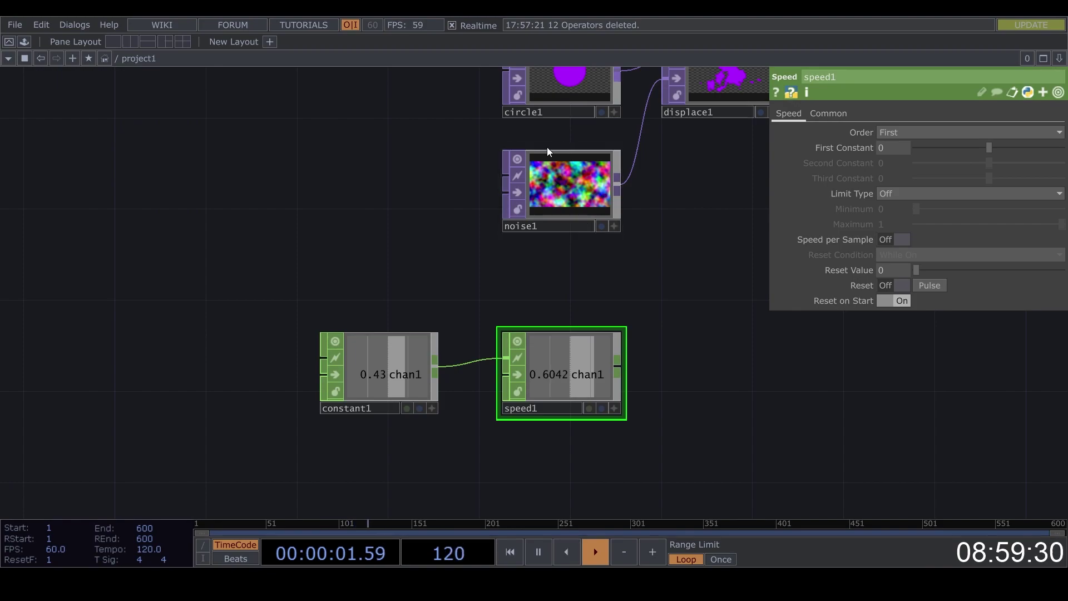
Drive the noise's Z translation with the Speed CHOP's chan1 channel to animate the displacement.
click(595, 201)
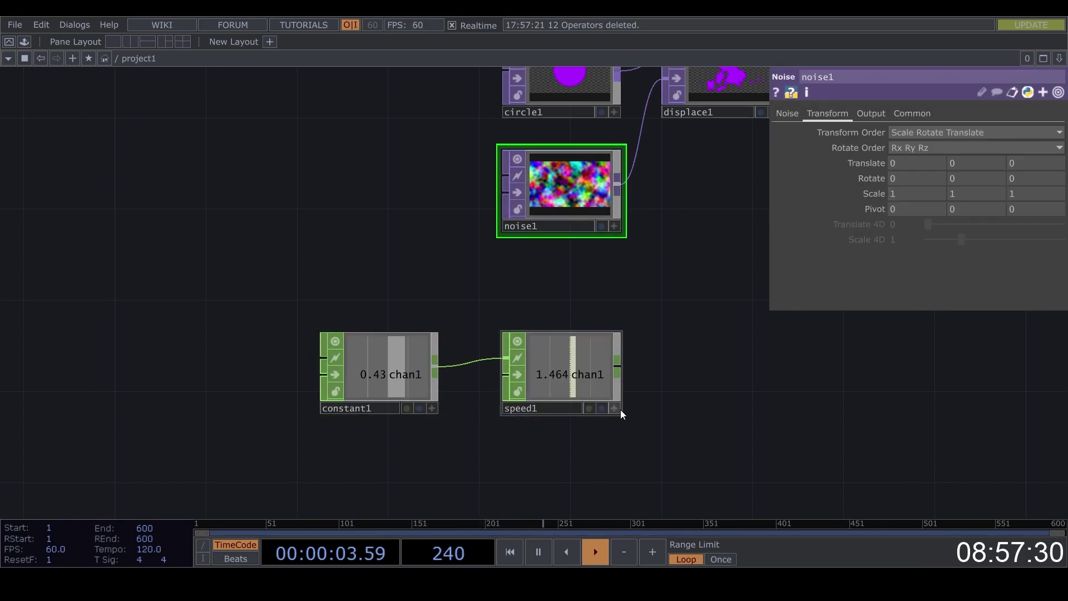
click(614, 408)
drag(601, 382, 753, 271)
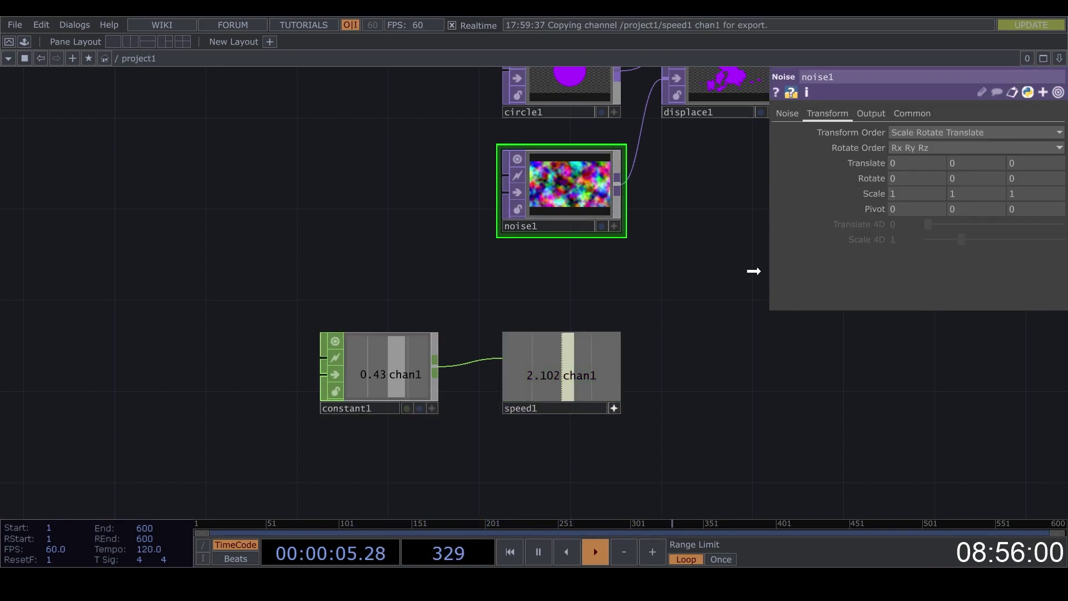
drag(1018, 164, 1020, 164)
click(1029, 156)
drag(660, 280, 454, 365)
scroll(538, 156, up, 5)
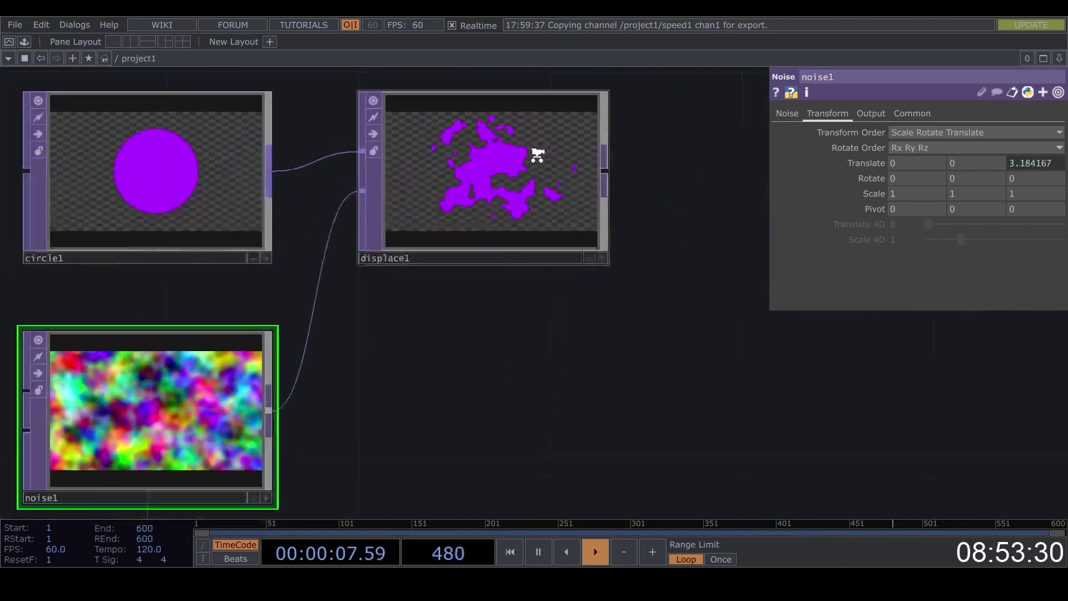
Add a Null TOP after the Displace TOP, leaving a wide gap between the two nodes.
scroll(536, 155, down, 5)
click(312, 230)
key(ctrl+alt+n)
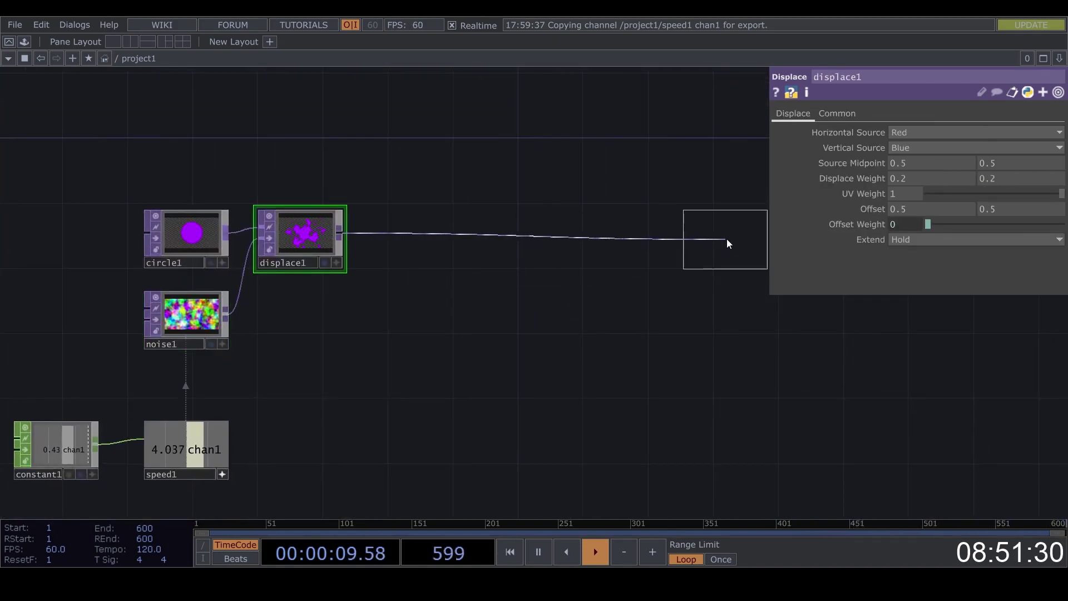
click(727, 237)
drag(643, 309, 470, 308)
drag(555, 234, 734, 234)
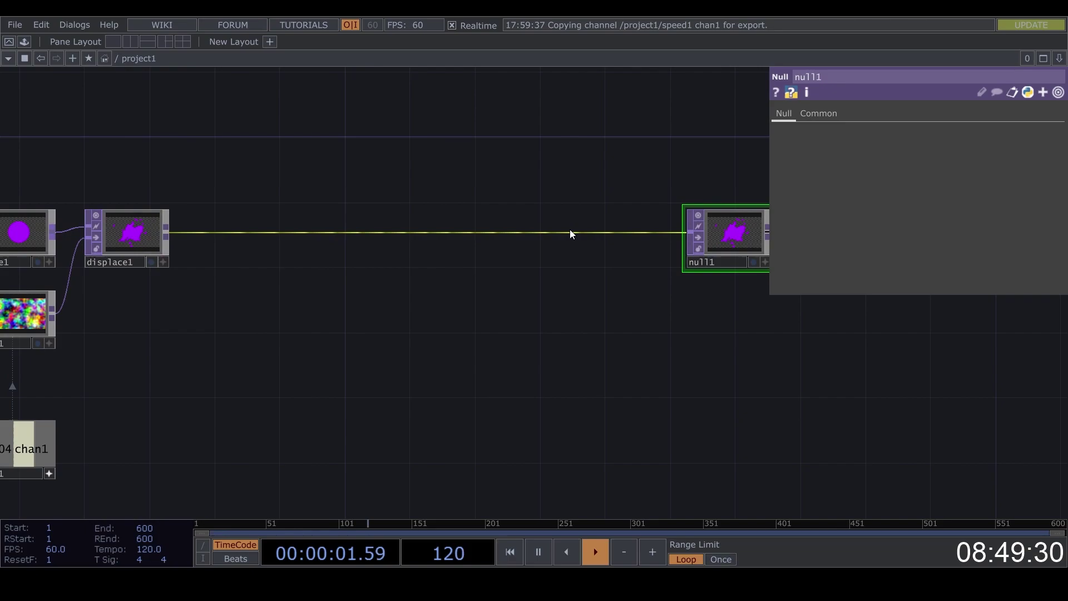
Insert an RGB Key TOP on the wire between the Displace and Null TOPs, close to the null.
right_click(570, 230)
click(602, 215)
click(608, 218)
click(608, 242)
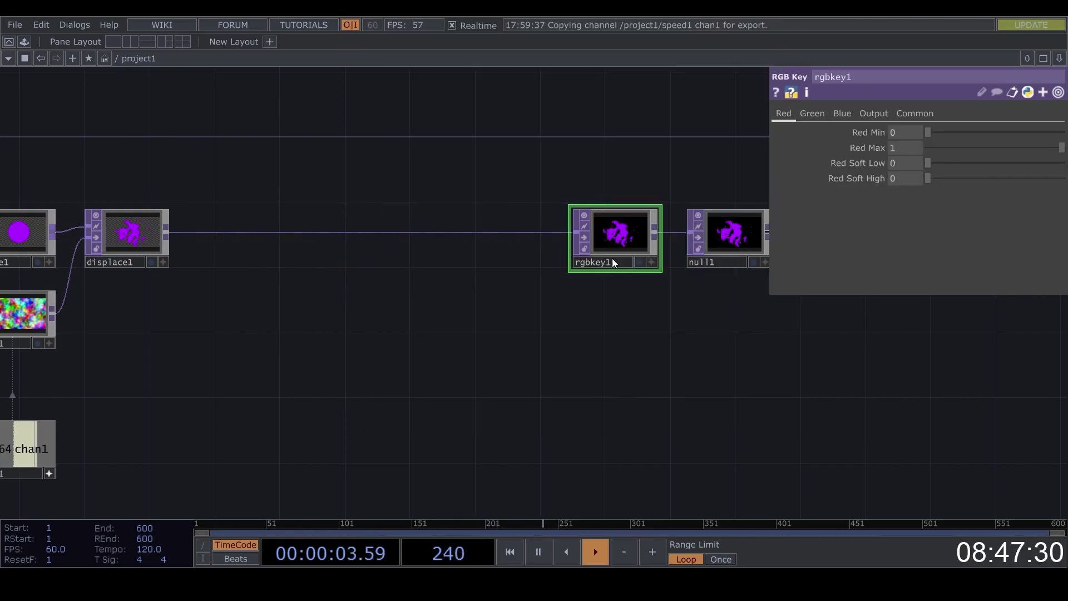
drag(529, 355, 402, 363)
scroll(406, 364, down, 2)
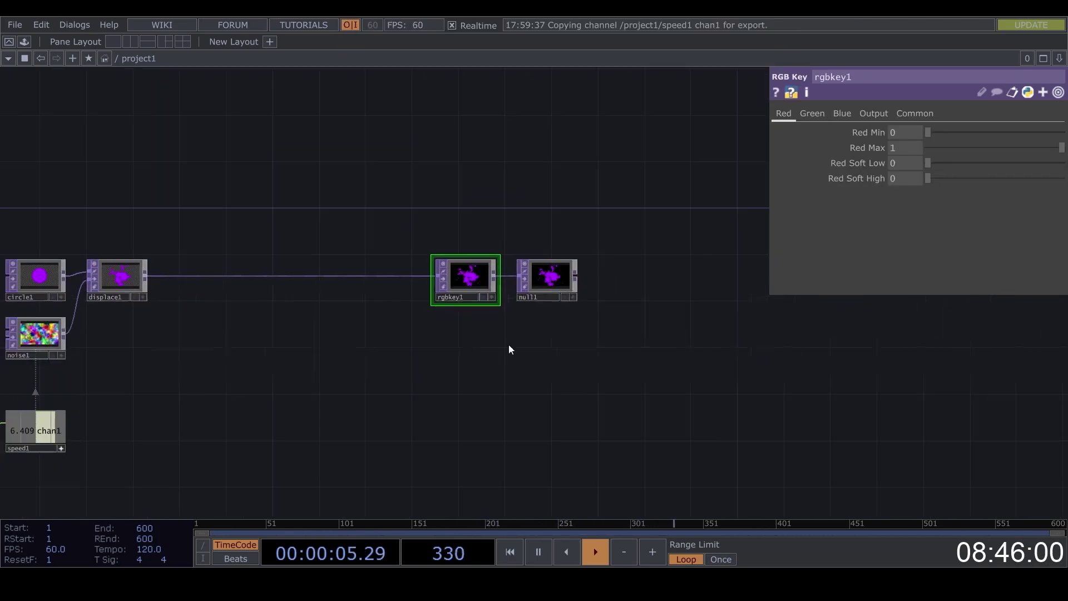
Display the null's output as the network background and split the workspace into two side-by-side panes.
click(565, 296)
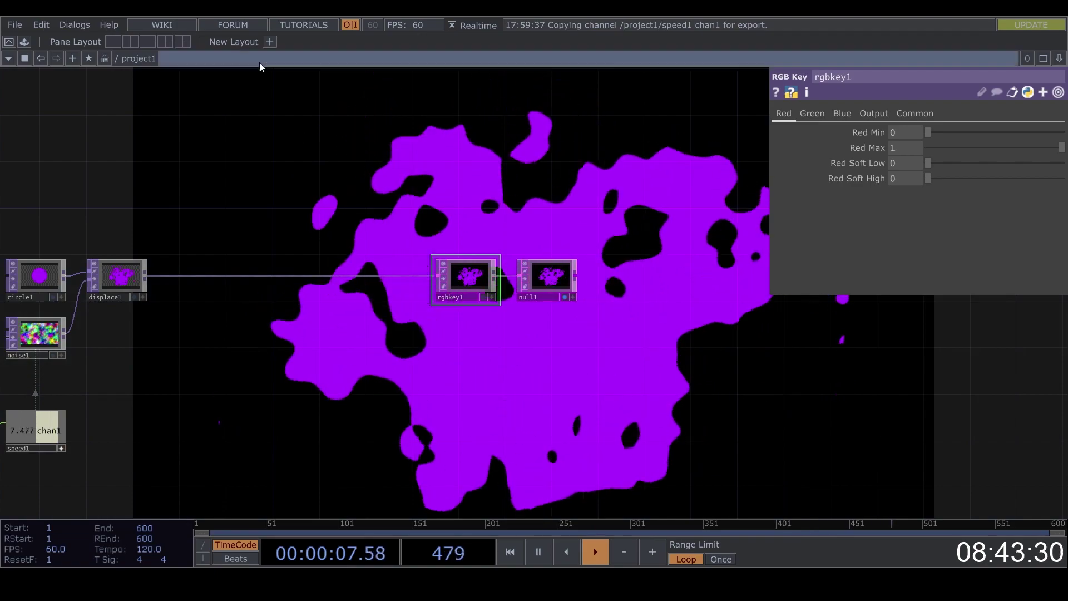
click(129, 42)
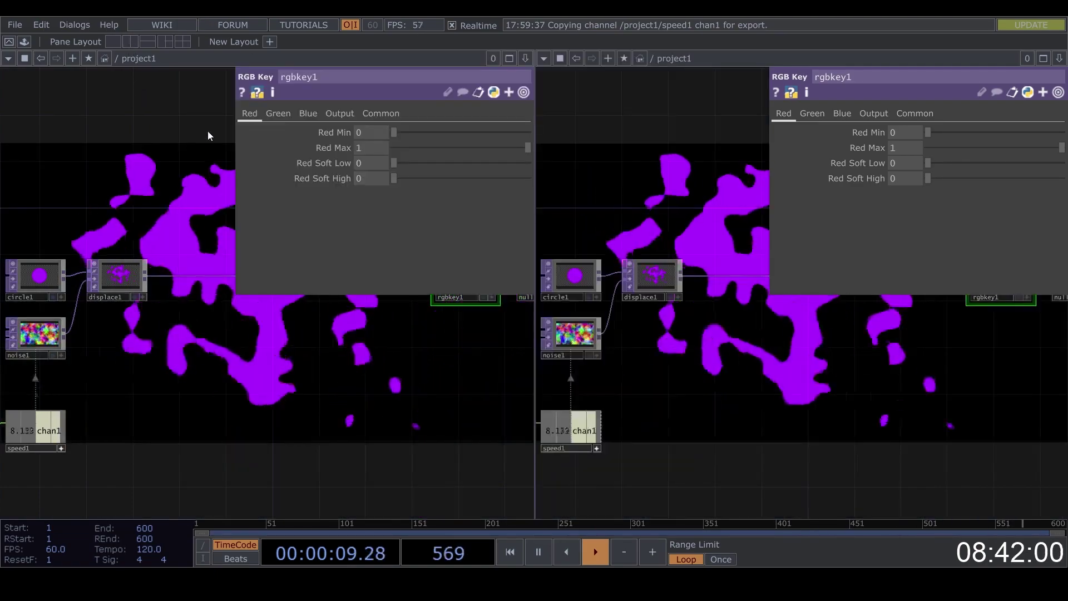
Turn the first pane into a TOP viewer that shows the null's output without the network.
click(9, 58)
click(66, 117)
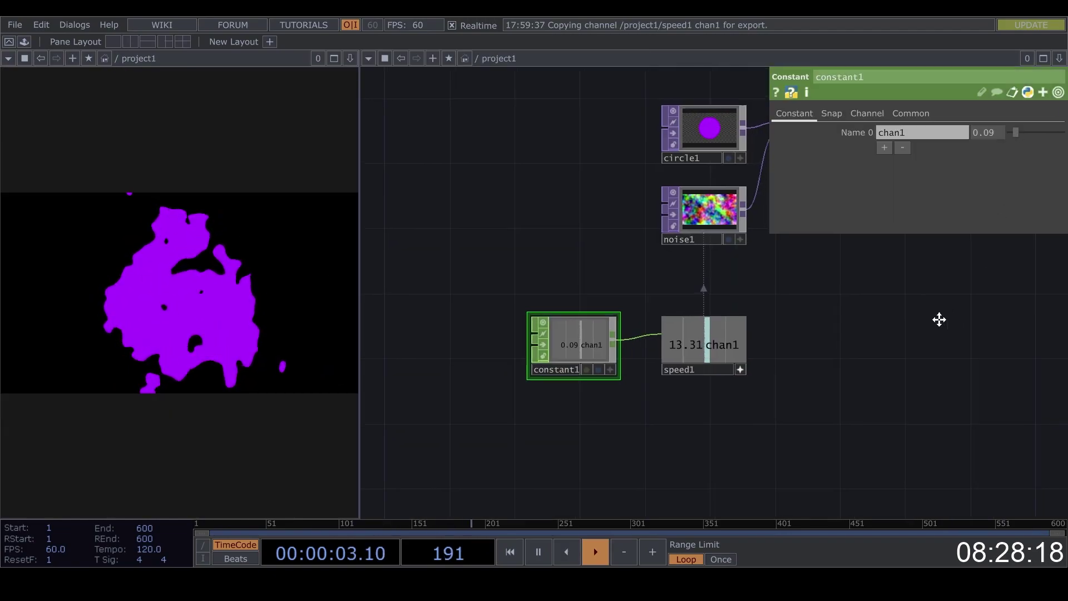
Raise the Period of the noise driving the first Displace TOP to 2.
drag(938, 319, 716, 389)
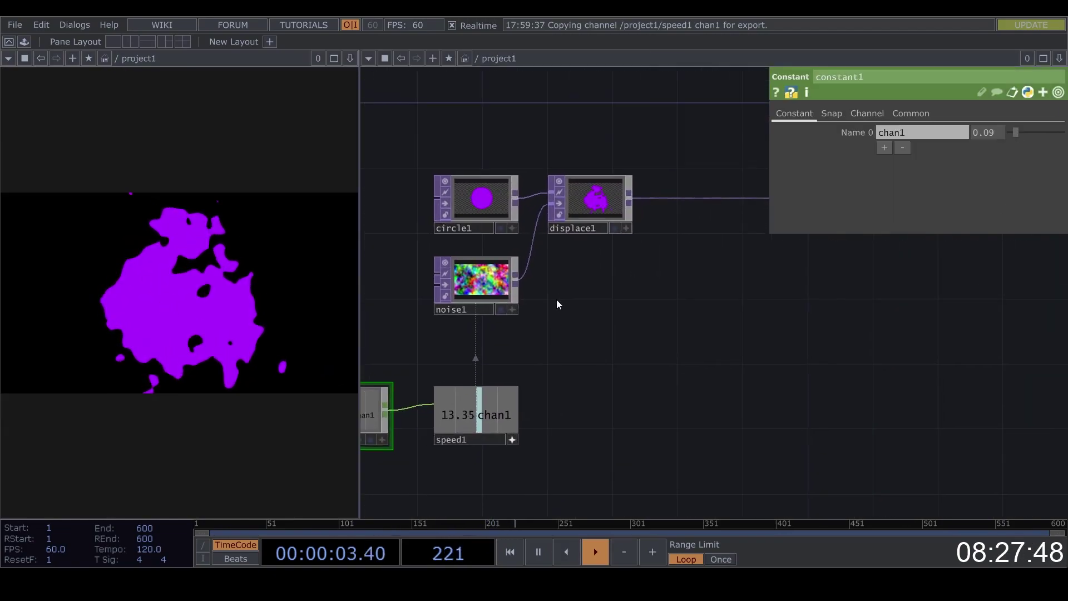
click(469, 269)
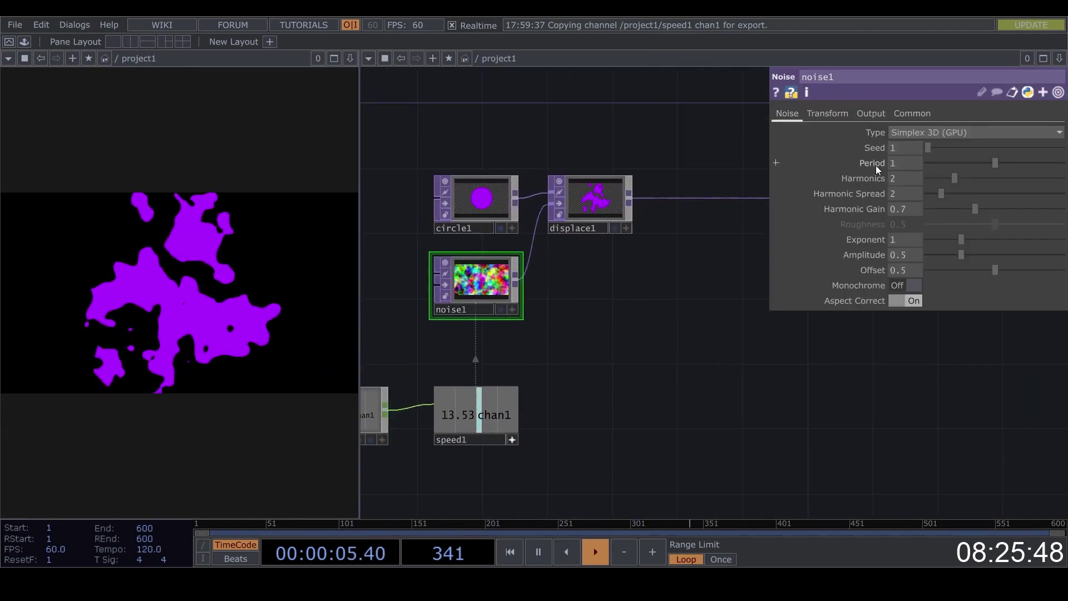
mouse_move(872, 148)
middle_down()
mouse_move(901, 148)
mouse_move(871, 134)
middle_up()
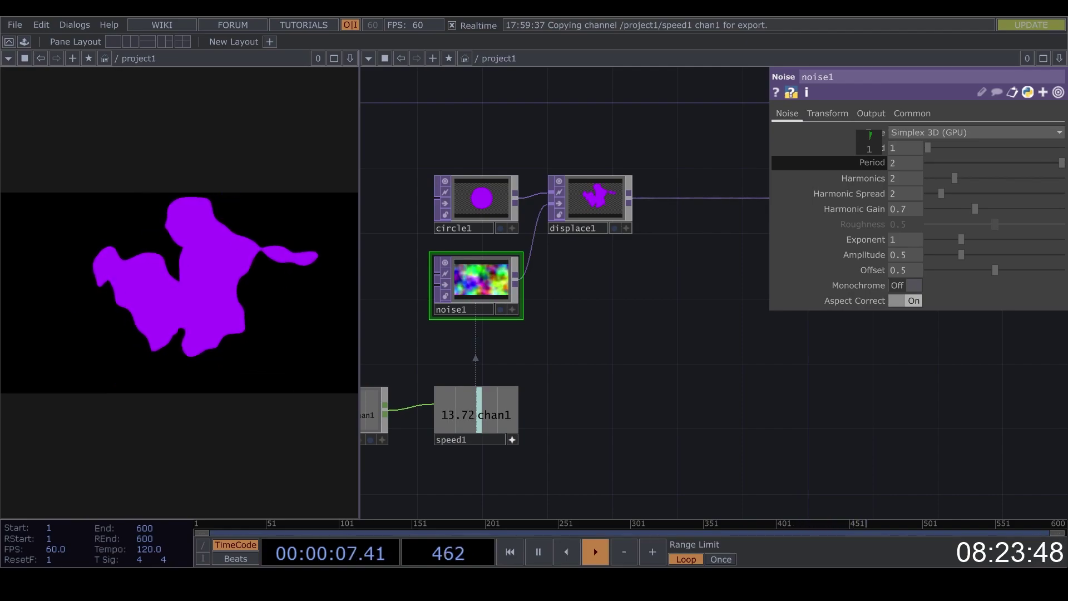
Insert a second Displace TOP on the wire between the first Displace TOP and the RGB Key TOP.
mouse_move(686, 287)
mouse_down()
mouse_move(569, 302)
mouse_move(498, 333)
mouse_up()
scroll(562, 310, down, 3)
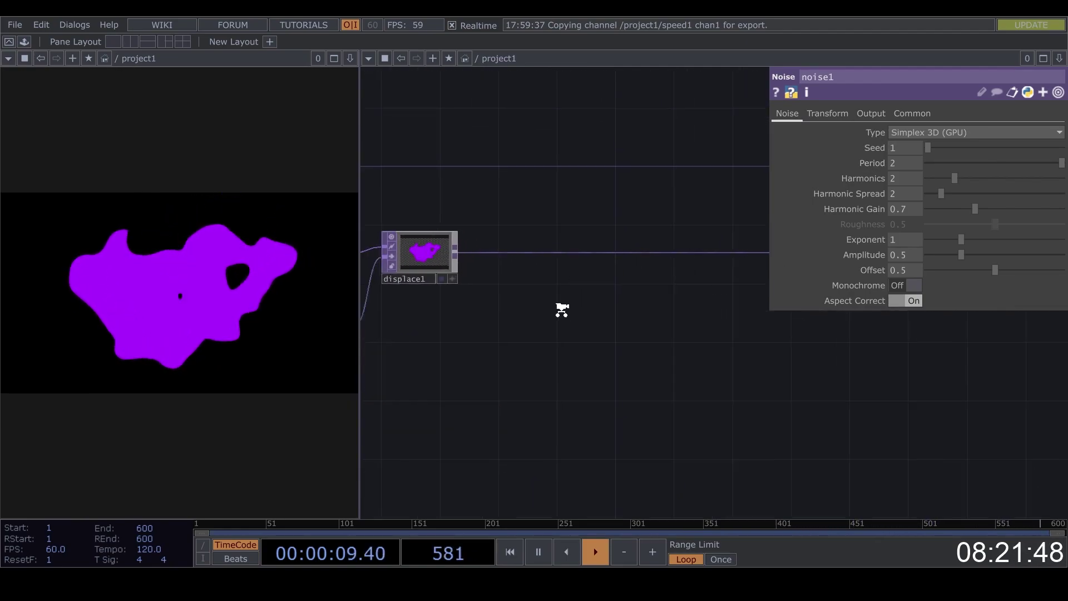
drag(629, 324, 505, 307)
drag(670, 335, 596, 342)
right_drag(677, 339, 470, 214)
drag(590, 322, 474, 266)
drag(535, 223, 696, 227)
drag(747, 300, 983, 328)
right_click(542, 243)
click(555, 228)
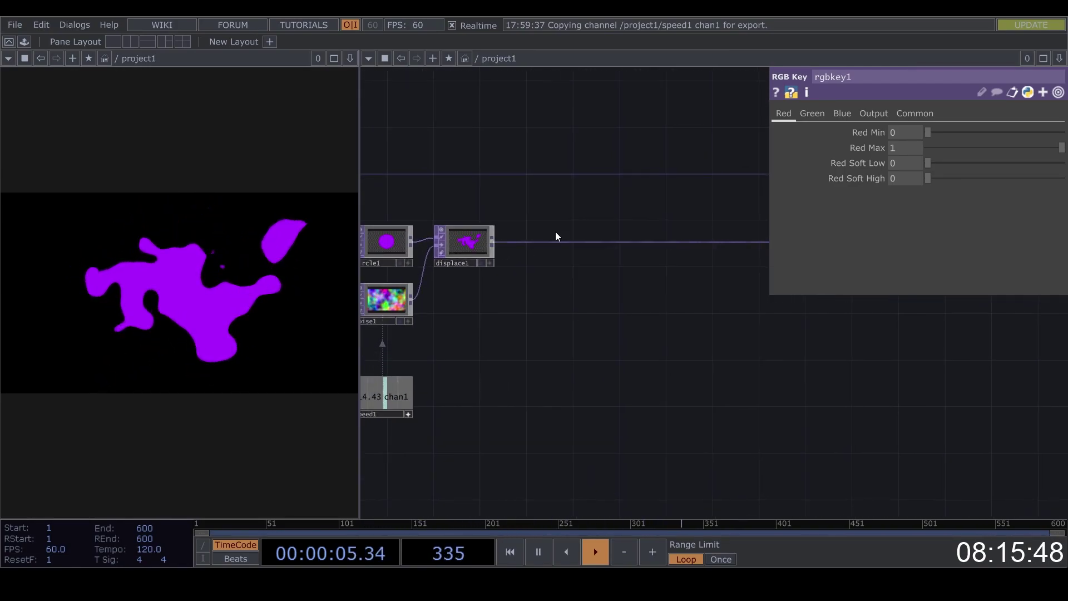
text(d)
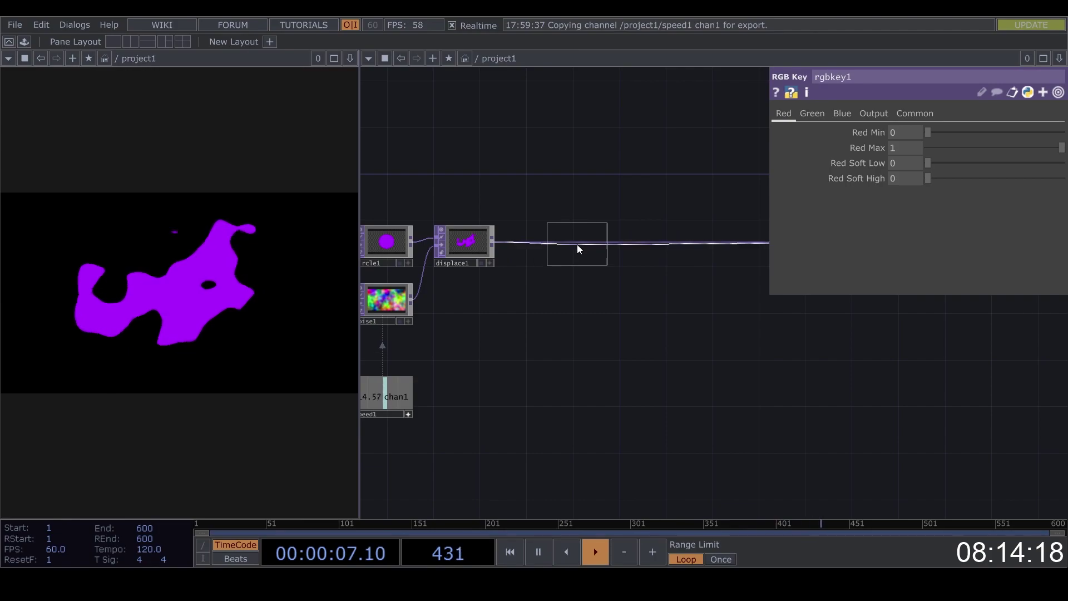
click(577, 249)
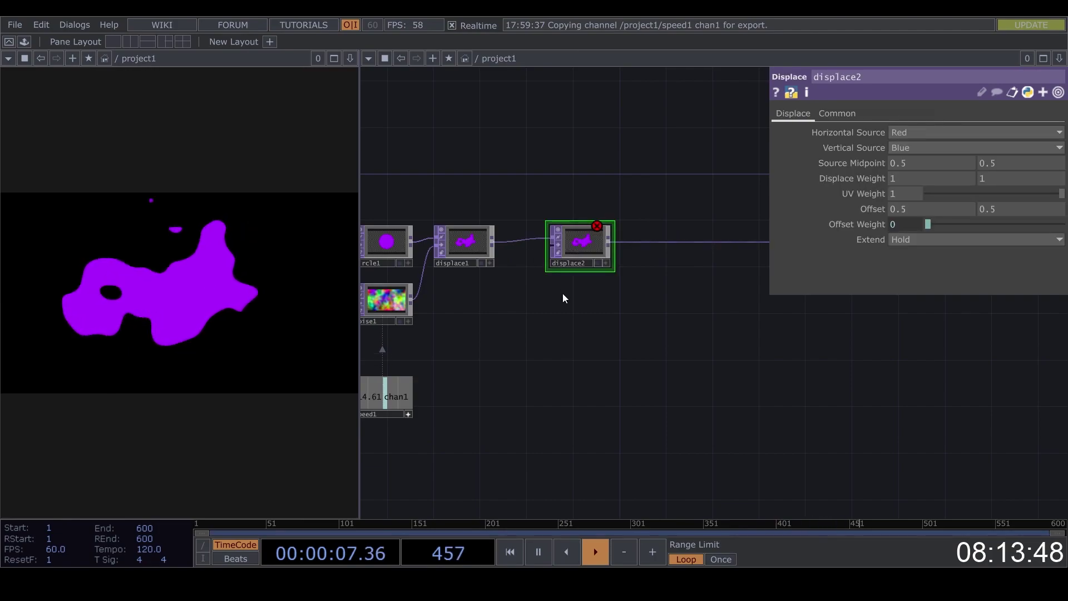
Add a Noise TOP below the first Displace TOP and wire it into the second Displace TOP's second input.
key(Tab)
text(noise)
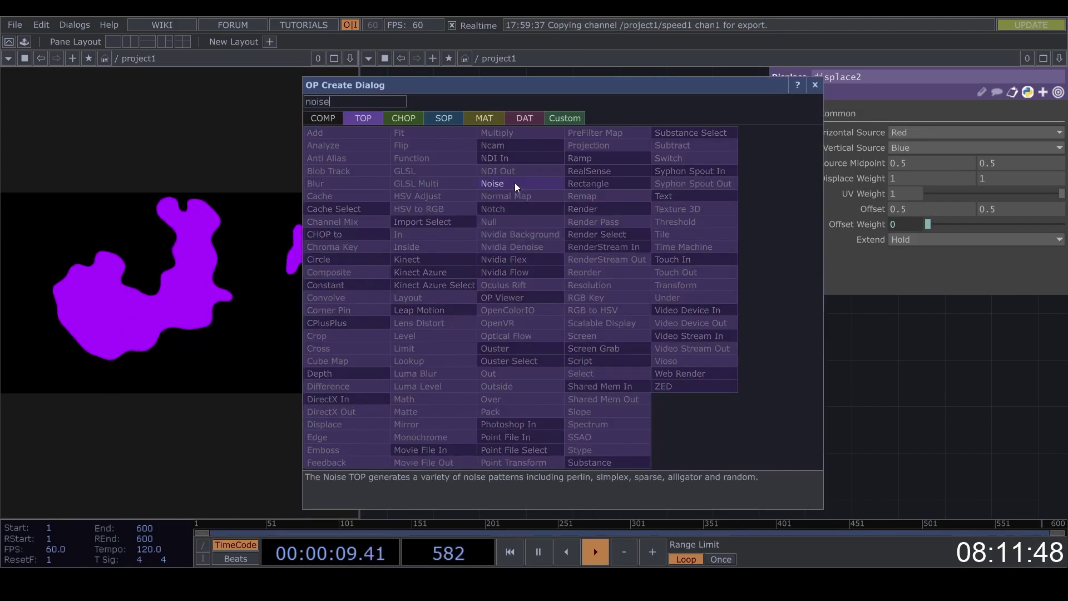
click(515, 183)
click(484, 308)
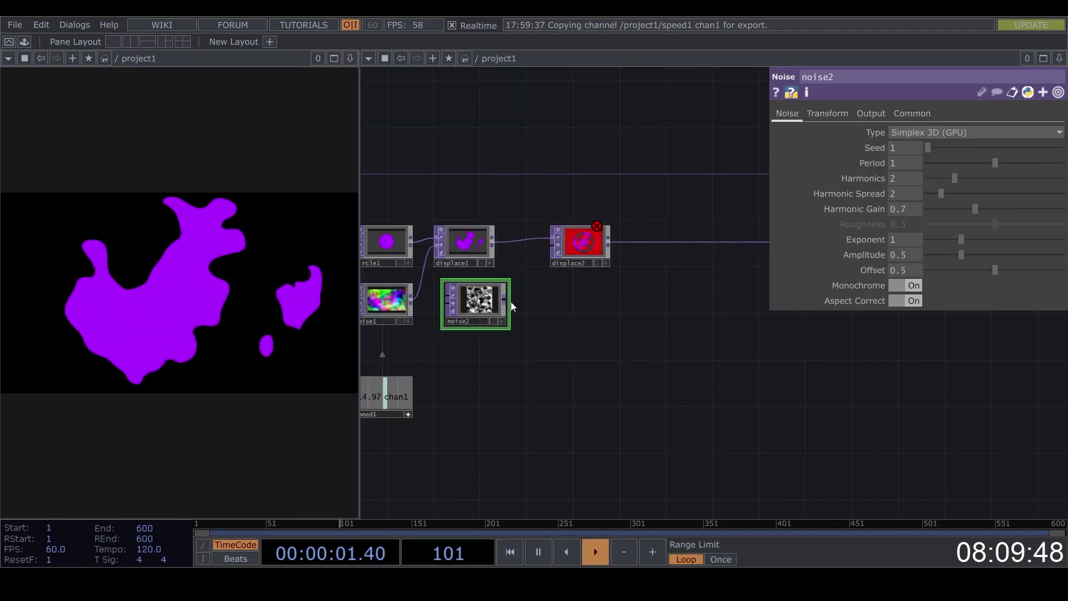
click(553, 251)
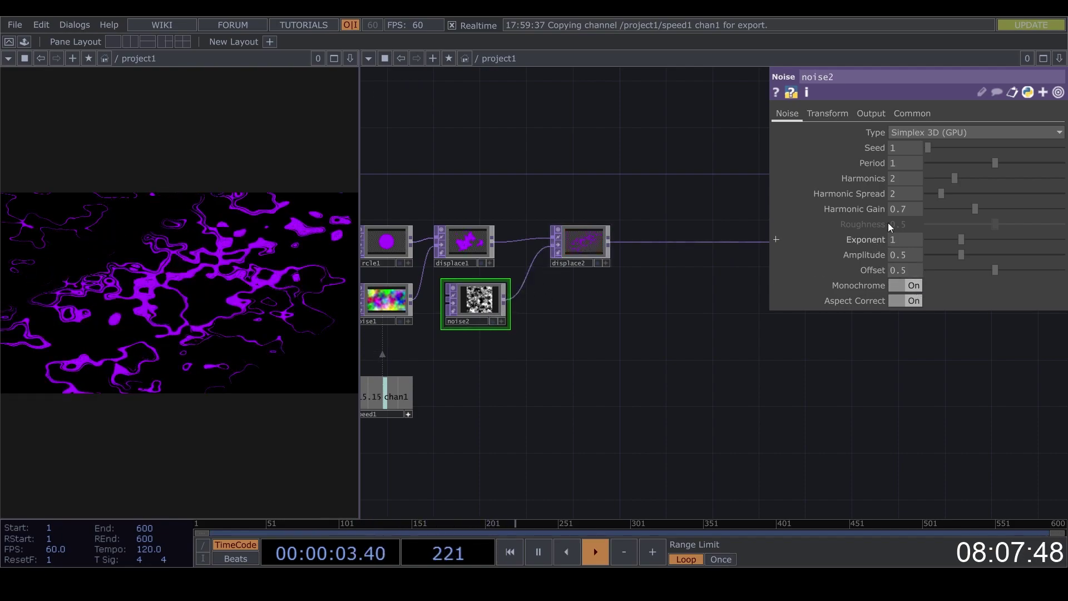
Make the second noise colored by switching off Monochrome, and set its resolution to 1280 by 720.
click(916, 286)
click(908, 114)
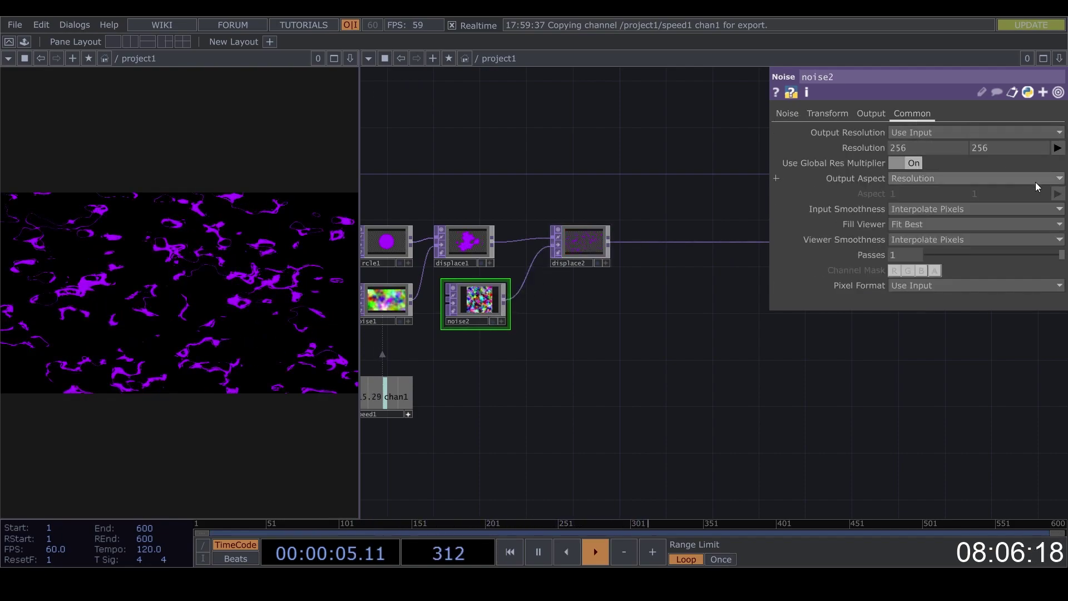
click(1057, 148)
click(1036, 222)
scroll(611, 278, up, 2)
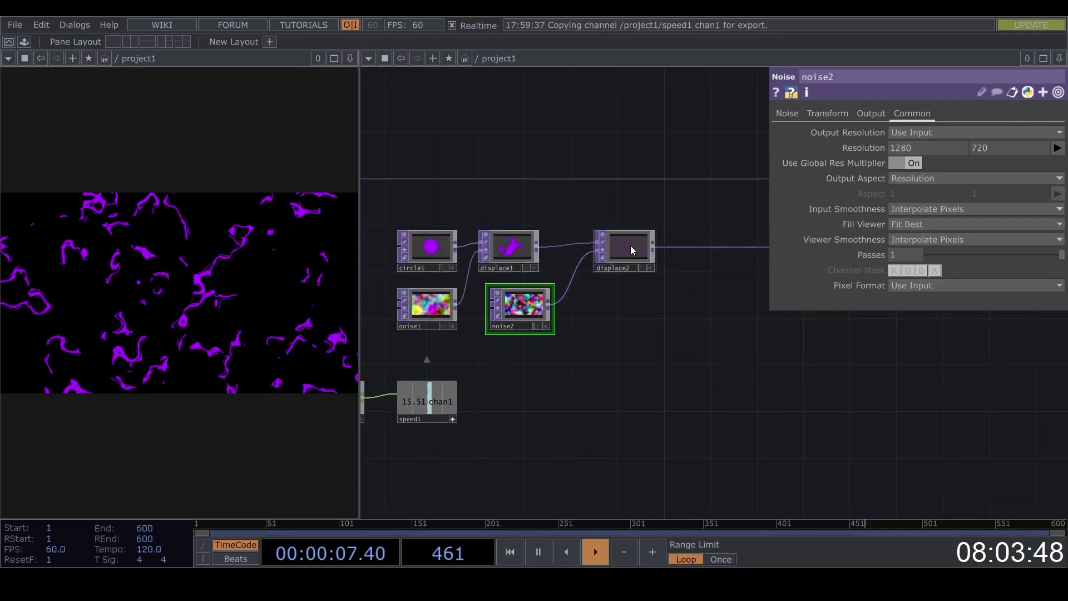
Reduce the second Displace TOP's Displace Weight to soften its distortion of the shape.
click(631, 246)
drag(878, 181, 835, 182)
scroll(515, 310, up, 2)
scroll(516, 310, up, 3)
Increase the Harmonics of the second noise to give the displacement finer detail.
click(516, 310)
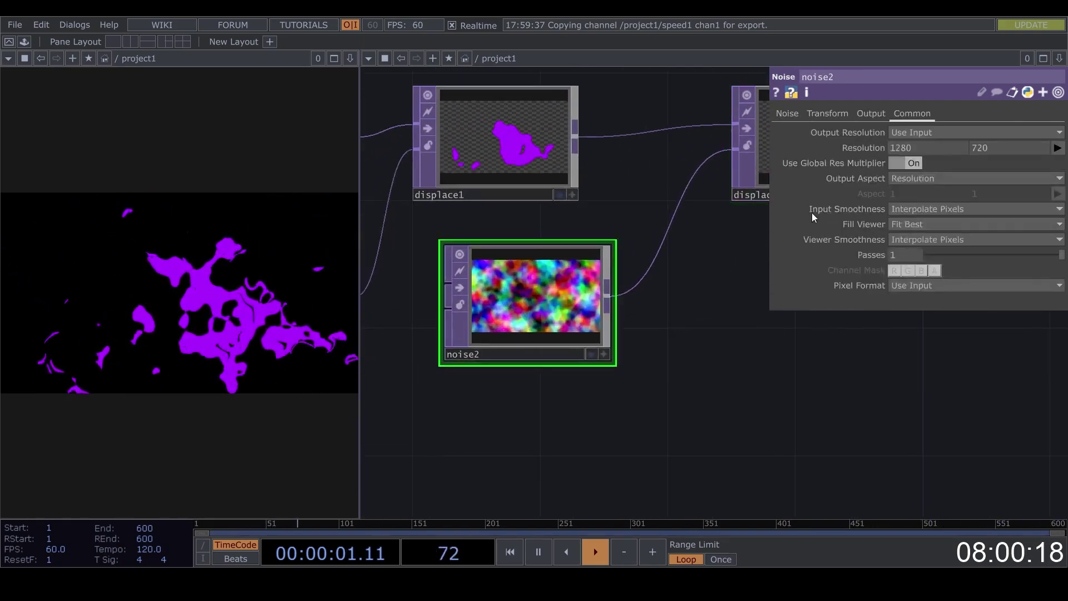
click(788, 111)
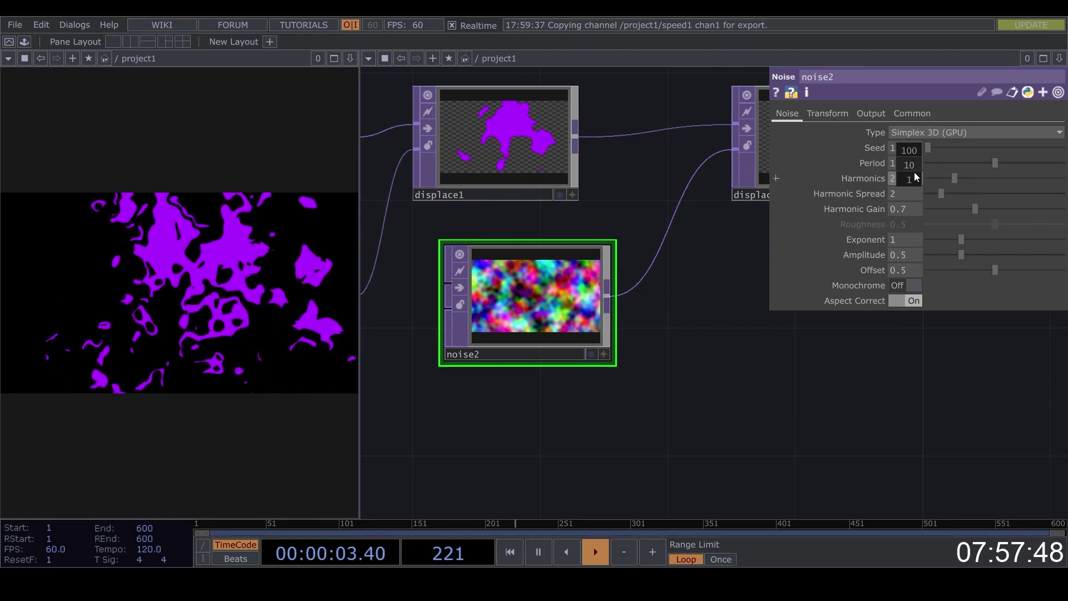
middle_drag(916, 177, 923, 177)
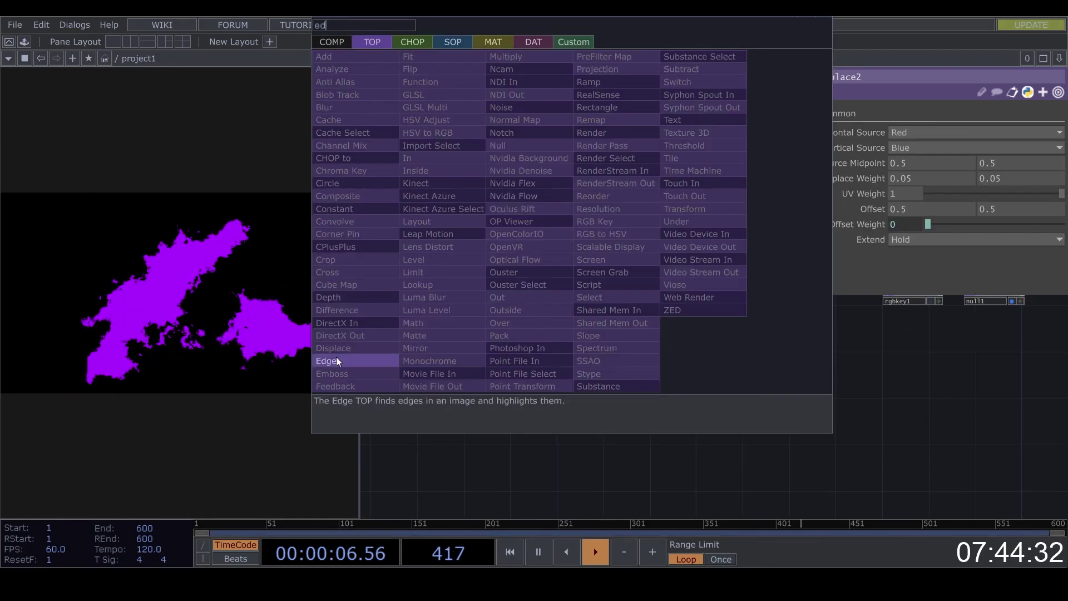
Branch an Edge TOP off the second Displace TOP's output and place it above the main chain.
click(337, 357)
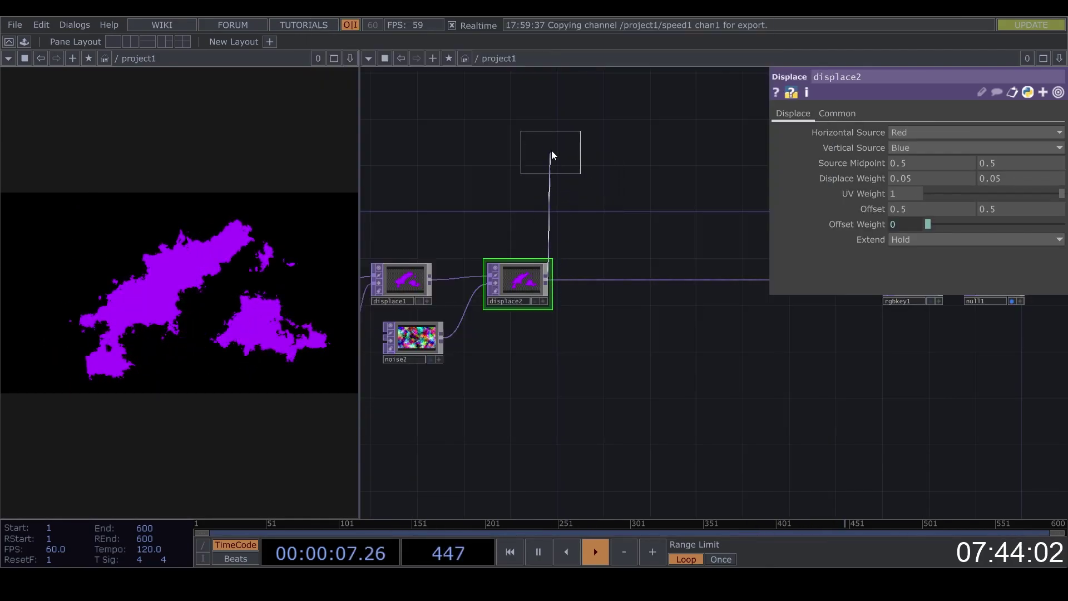
click(551, 154)
scroll(581, 294, up, 2)
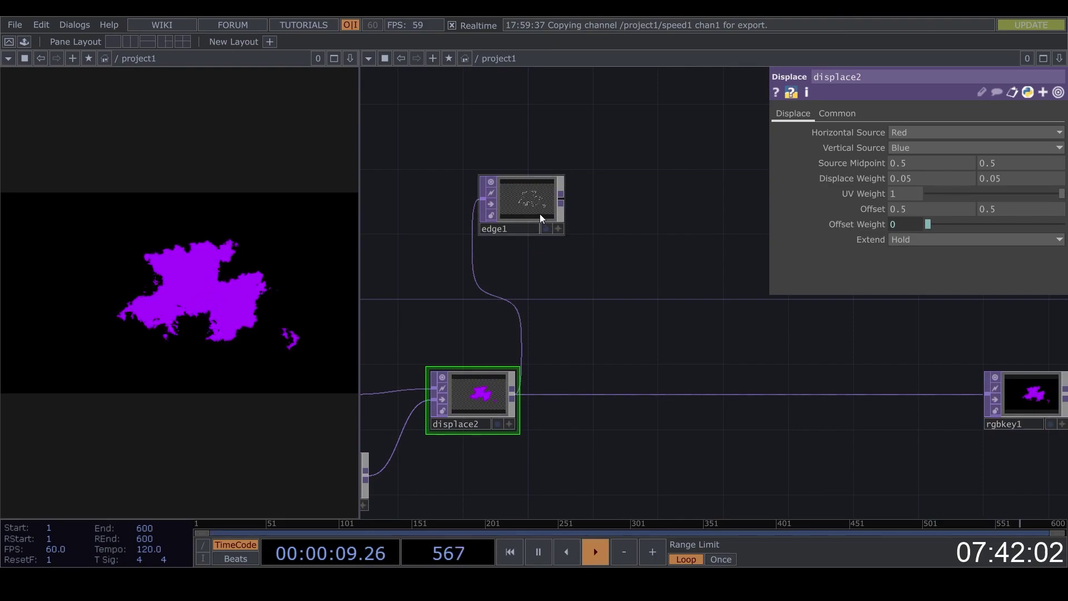
Set the Edge TOP's Edge Color to purple with hue 274, saturation 0.724 and value 1.
click(524, 204)
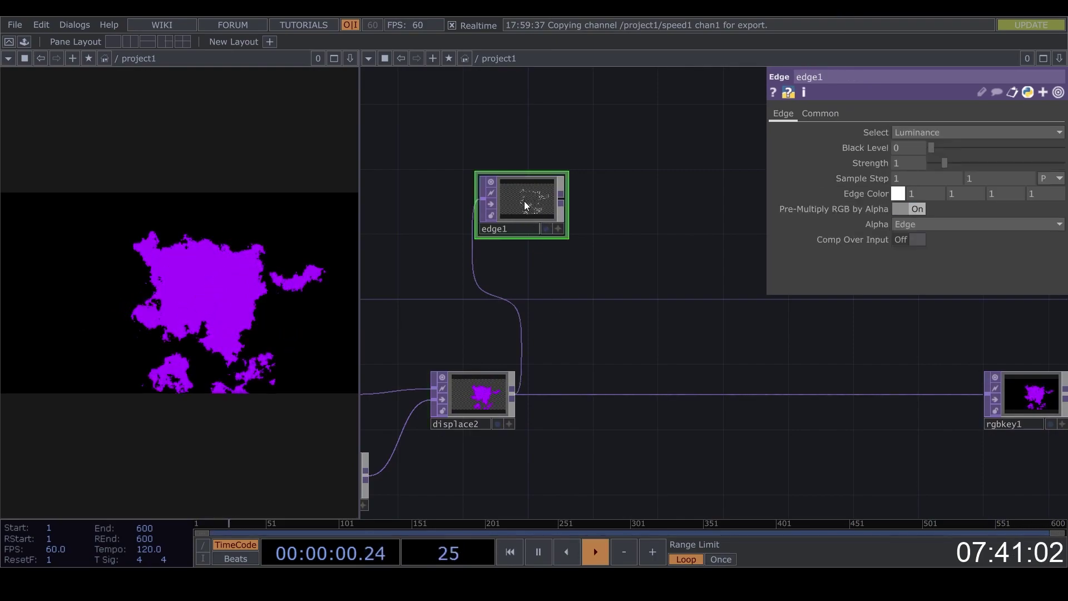
click(897, 193)
drag(980, 230, 982, 249)
scroll(545, 231, up, 5)
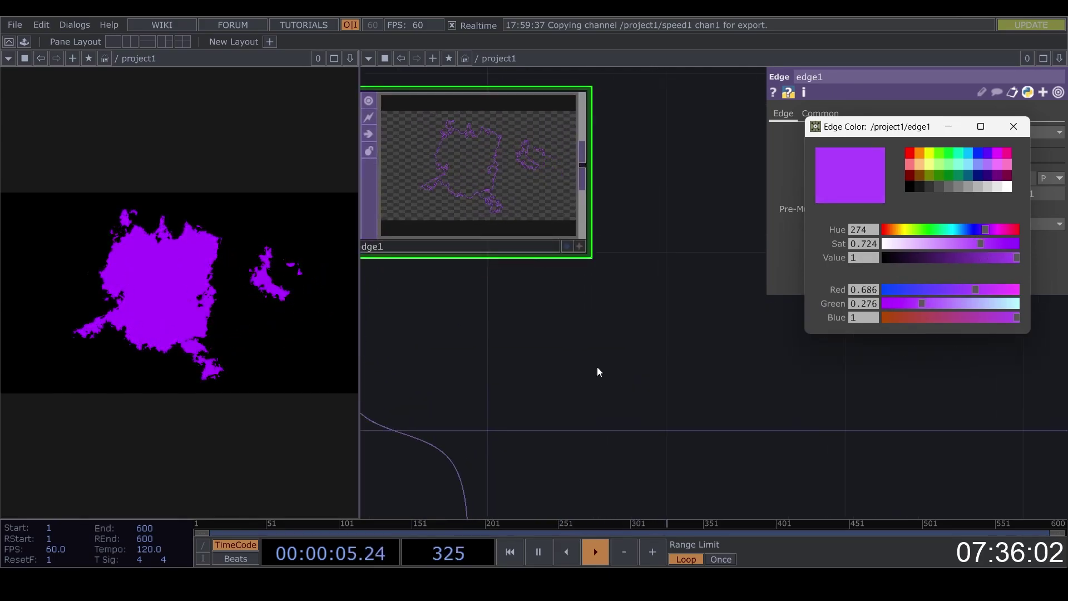
drag(597, 366, 650, 447)
scroll(560, 258, up, 3)
Add a Feedback TOP fed by the Edge TOP, placed above and beyond it.
scroll(553, 275, down, 4)
scroll(553, 275, down, 6)
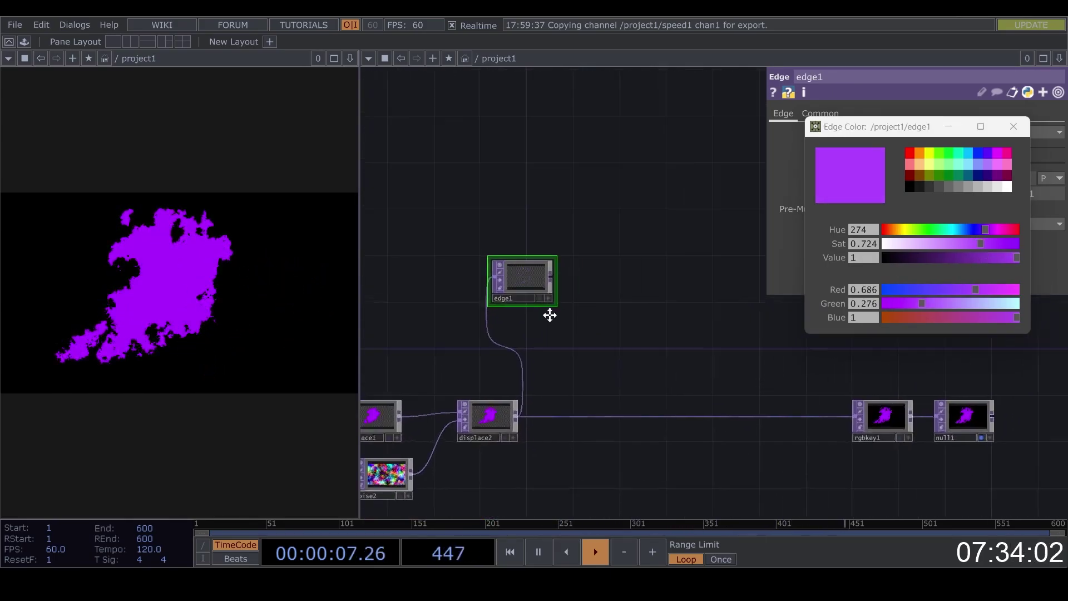
click(505, 287)
key(Tab)
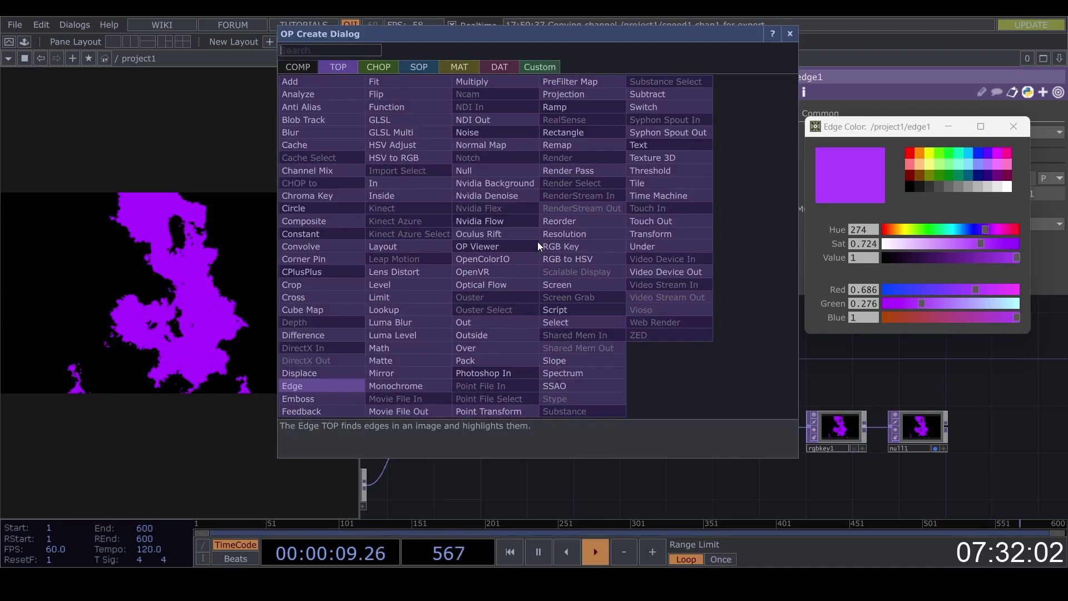
text(fe)
click(306, 410)
click(569, 212)
Place an unconnected Transform TOP beside the Feedback TOP.
key(Tab)
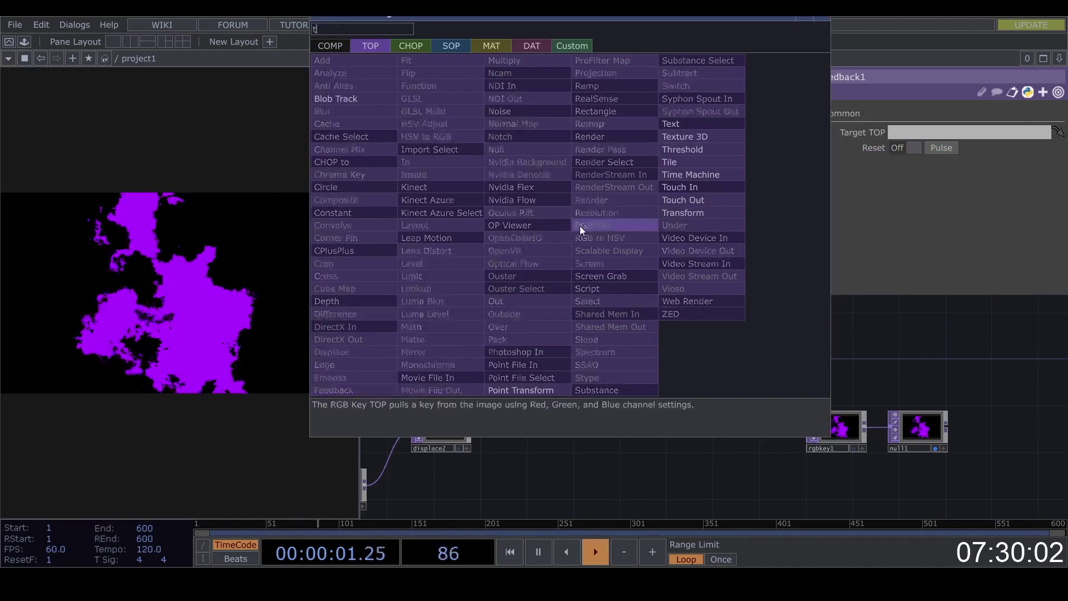
click(698, 206)
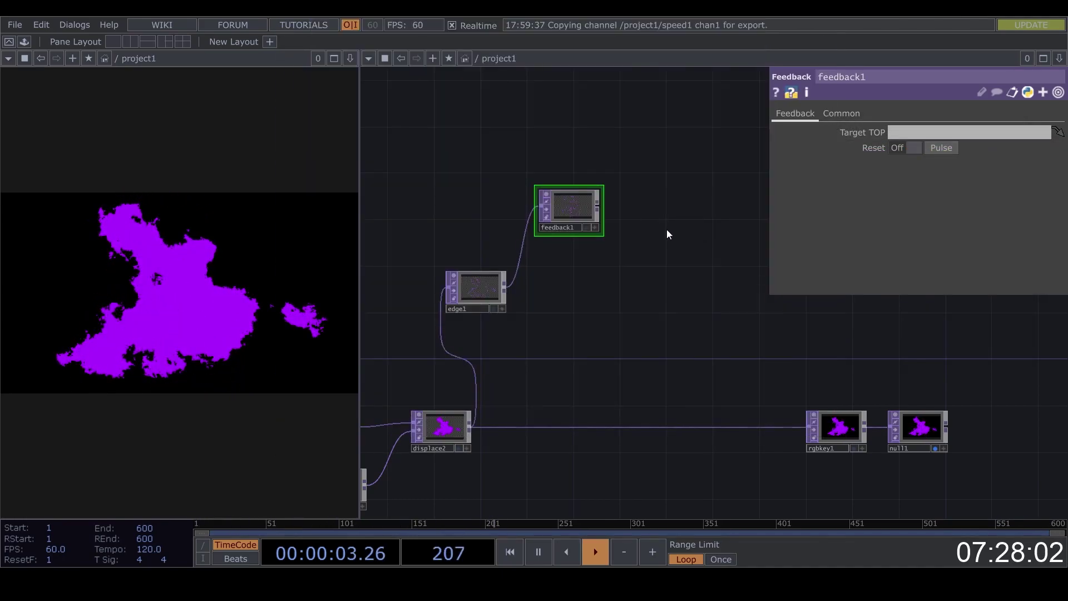
key(Tab)
click(774, 214)
click(645, 206)
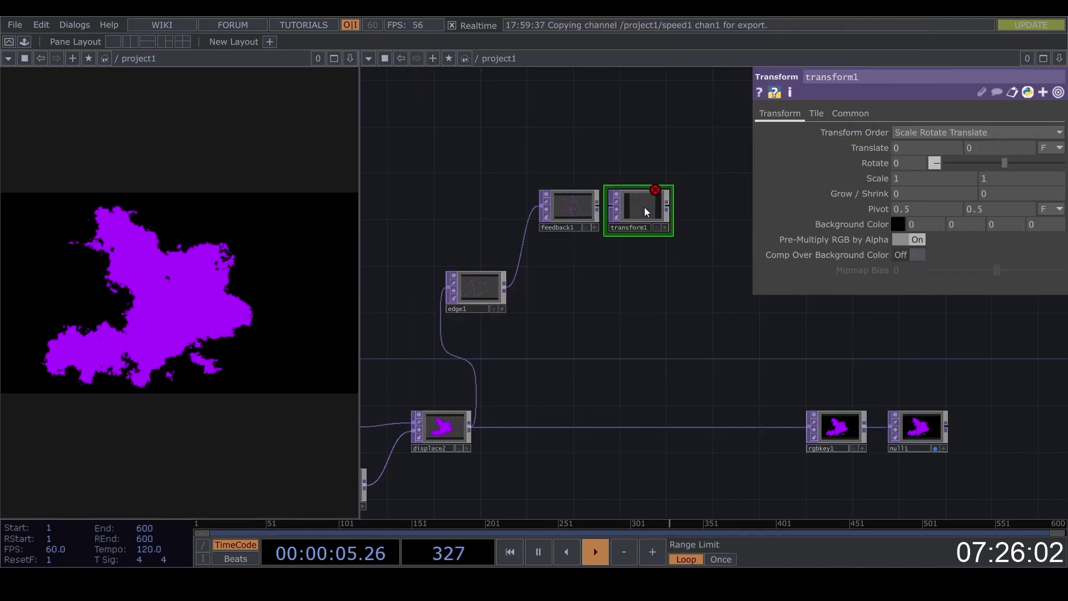
Place an unconnected Level TOP in the same row, just past the Transform TOP.
key(Tab)
text(leve)
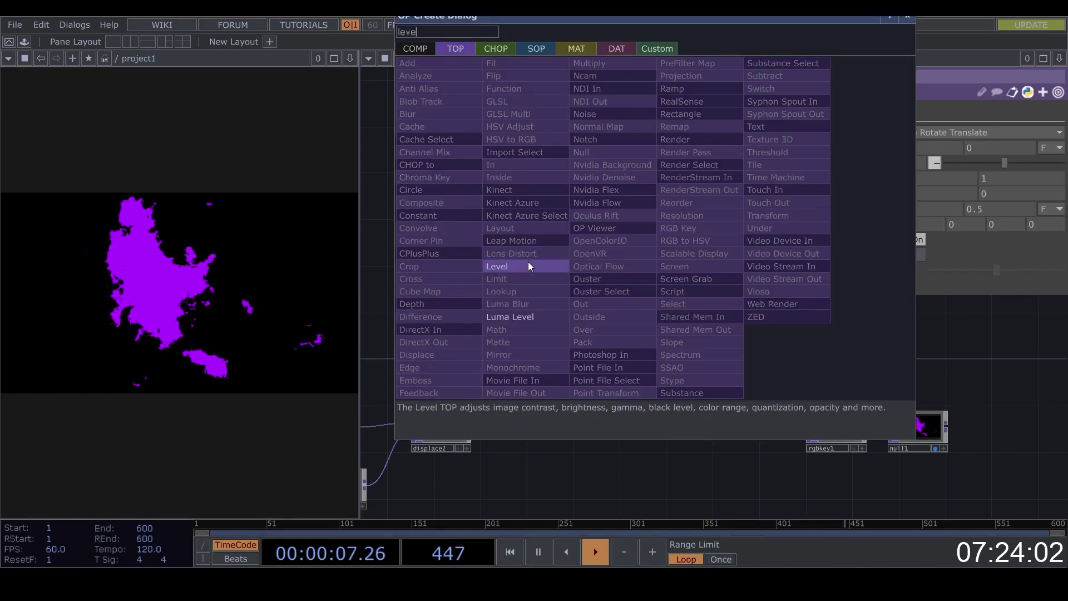
click(526, 264)
click(721, 211)
Add a Composite TOP and position it below and slightly beyond the Level TOP.
key(Tab)
text(com)
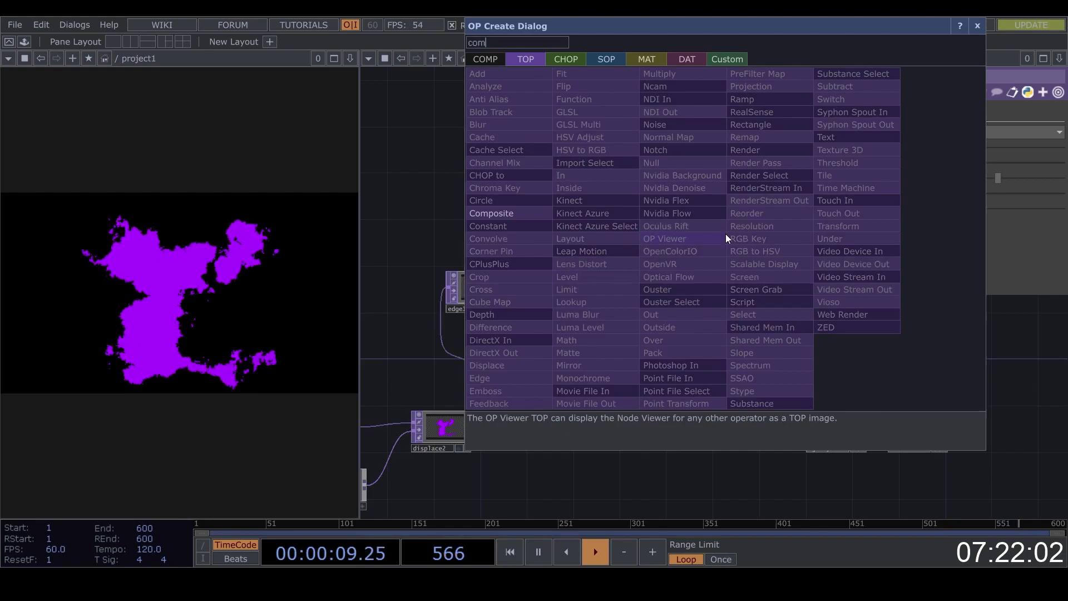
click(490, 213)
click(685, 360)
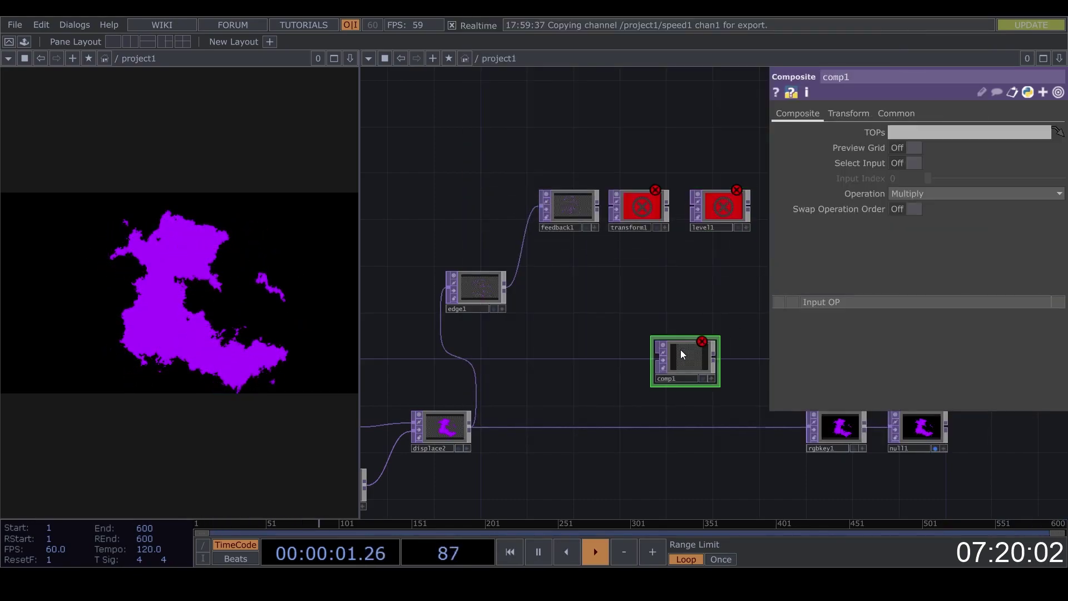
drag(548, 303, 368, 318)
drag(506, 382, 623, 312)
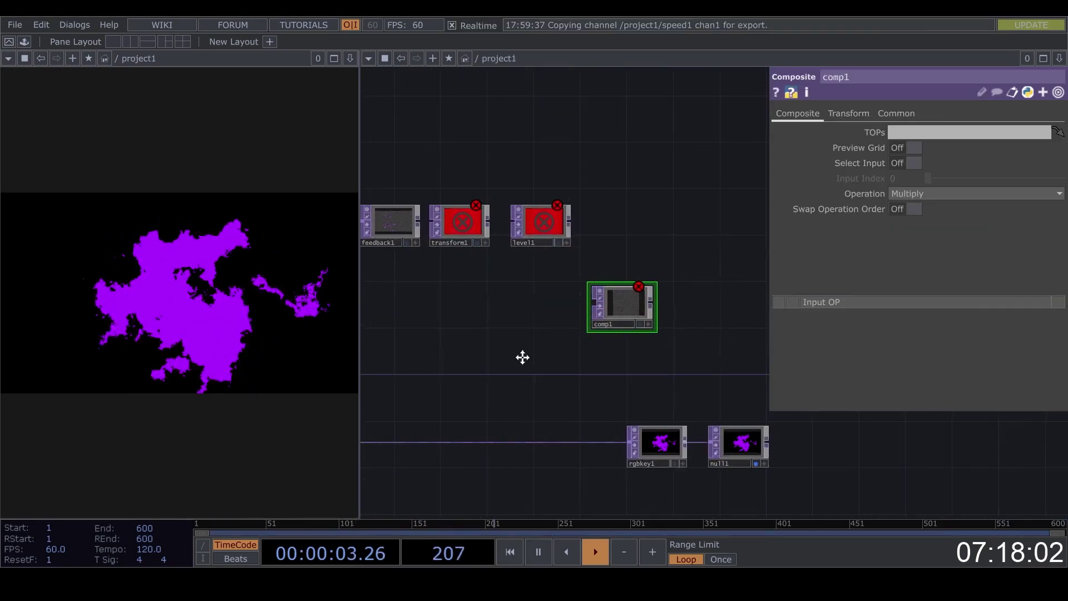
Wire the Edge TOP into the Composite TOP, and chain Feedback, Transform and Level into it as the second input.
drag(522, 357, 605, 365)
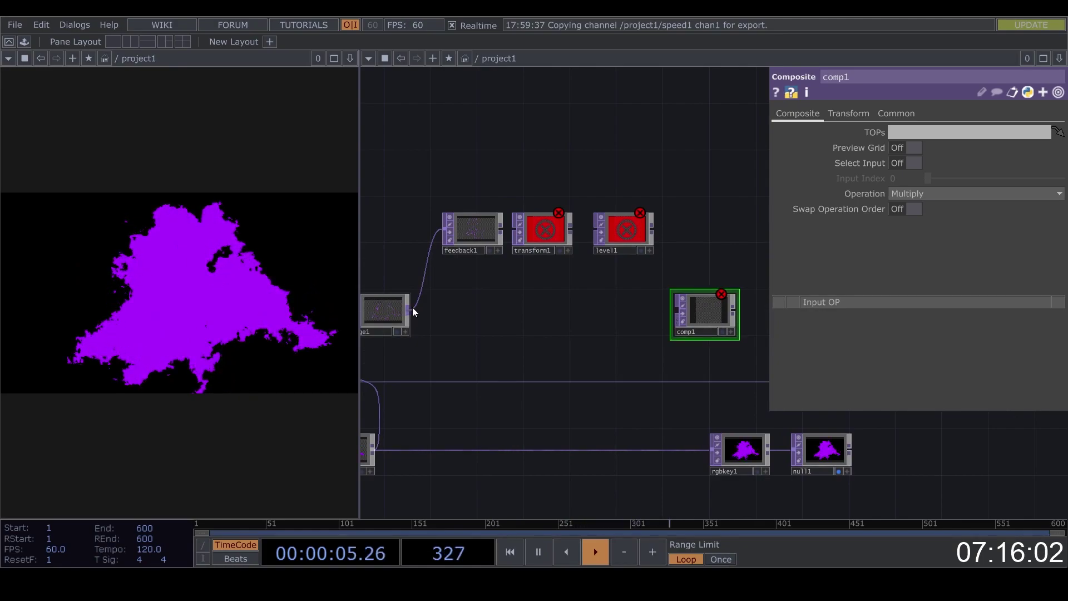
click(675, 313)
click(502, 231)
click(515, 228)
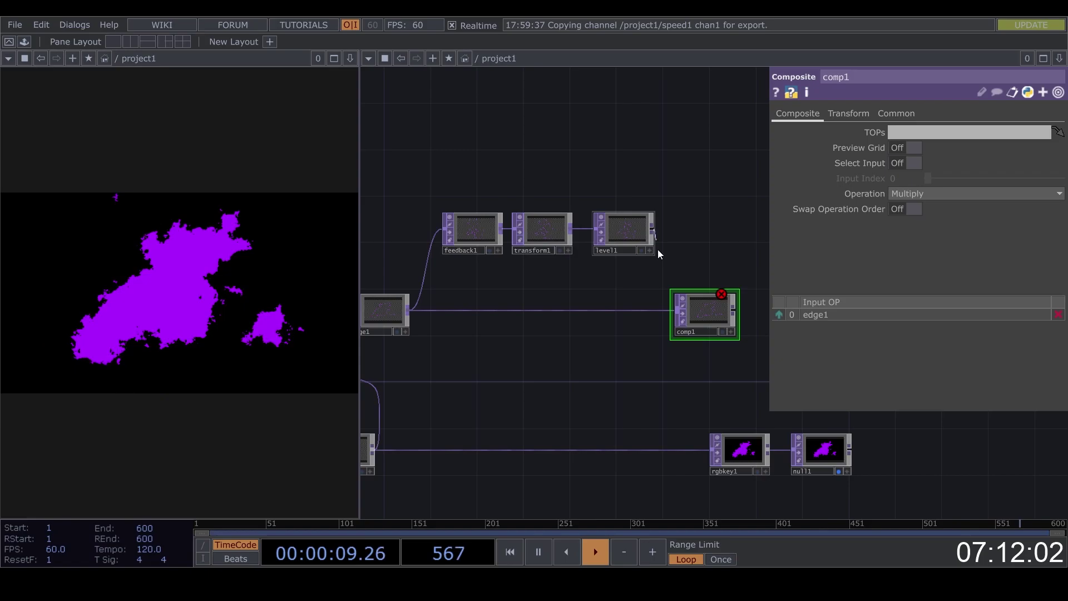
click(701, 325)
Set the Composite TOP's operation to Add and examine the blended edges in its viewer.
click(940, 194)
click(924, 221)
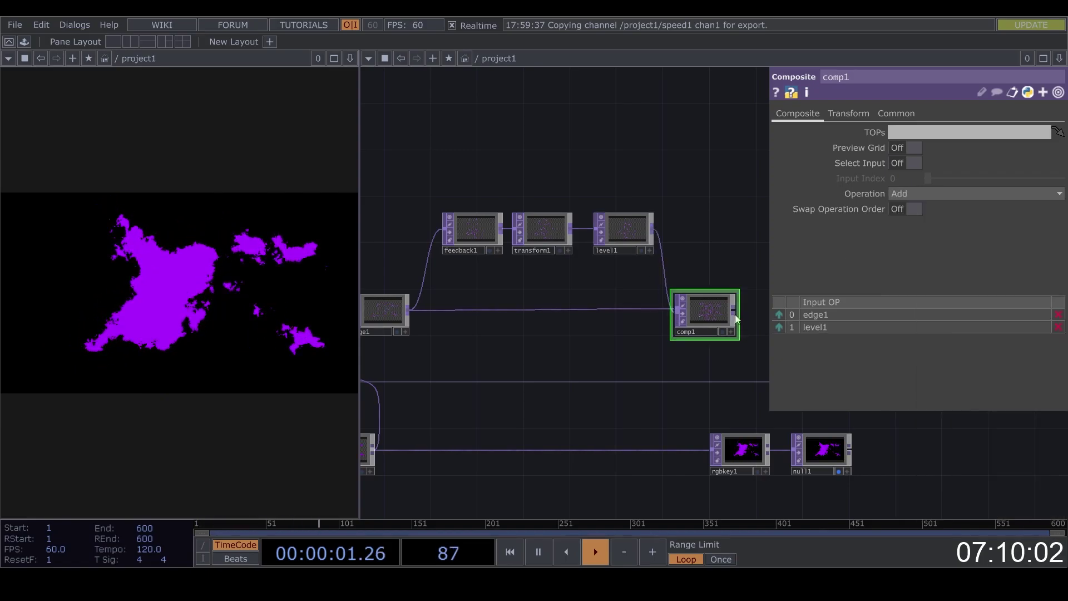
scroll(704, 307, up, 12)
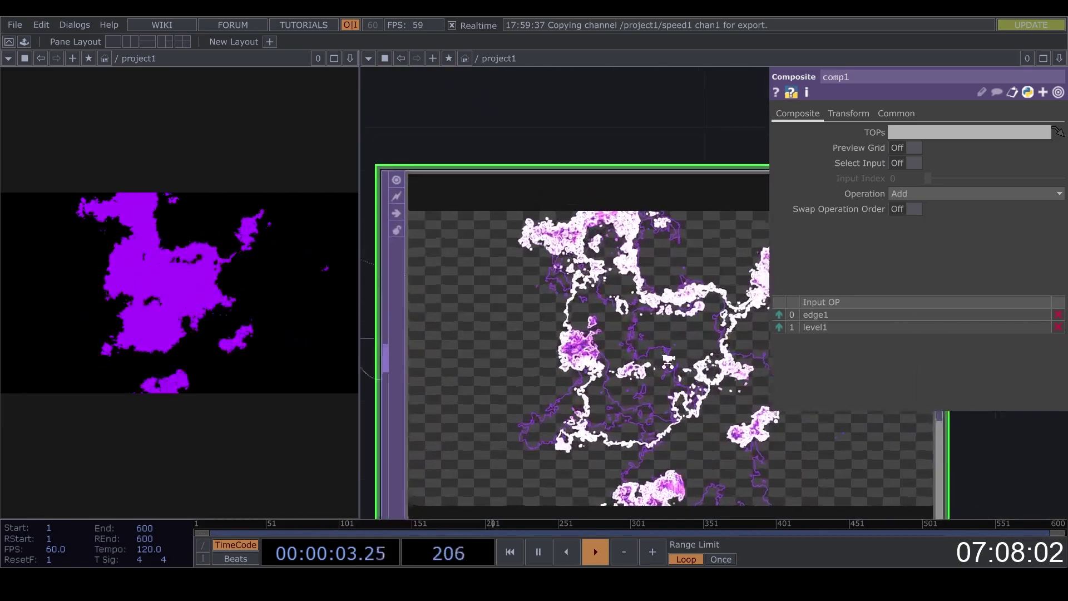
scroll(673, 361, down, 2)
scroll(661, 380, up, 4)
scroll(660, 378, down, 12)
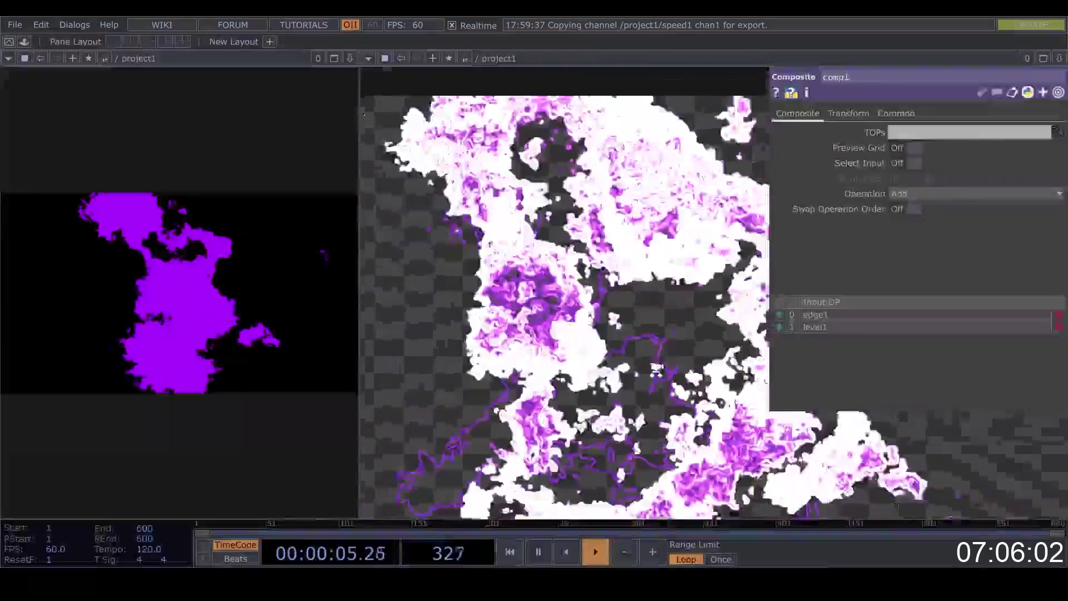
Add a Keyboard In CHOP and place it just above the Feedback TOP.
scroll(637, 337, down, 3)
drag(618, 242, 713, 270)
key(Tab)
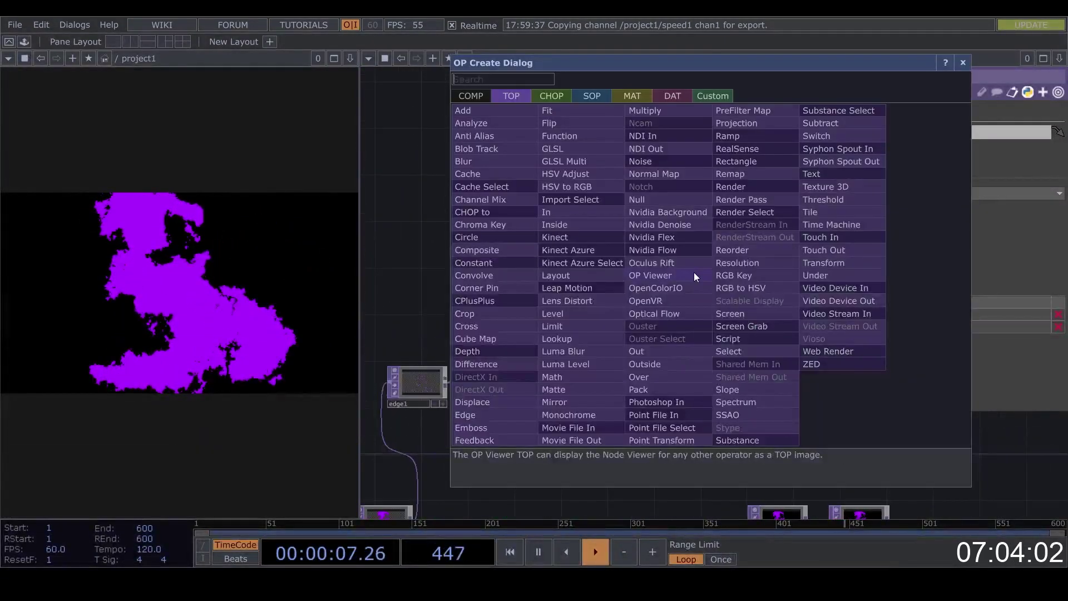
key(Tab)
text(kw)
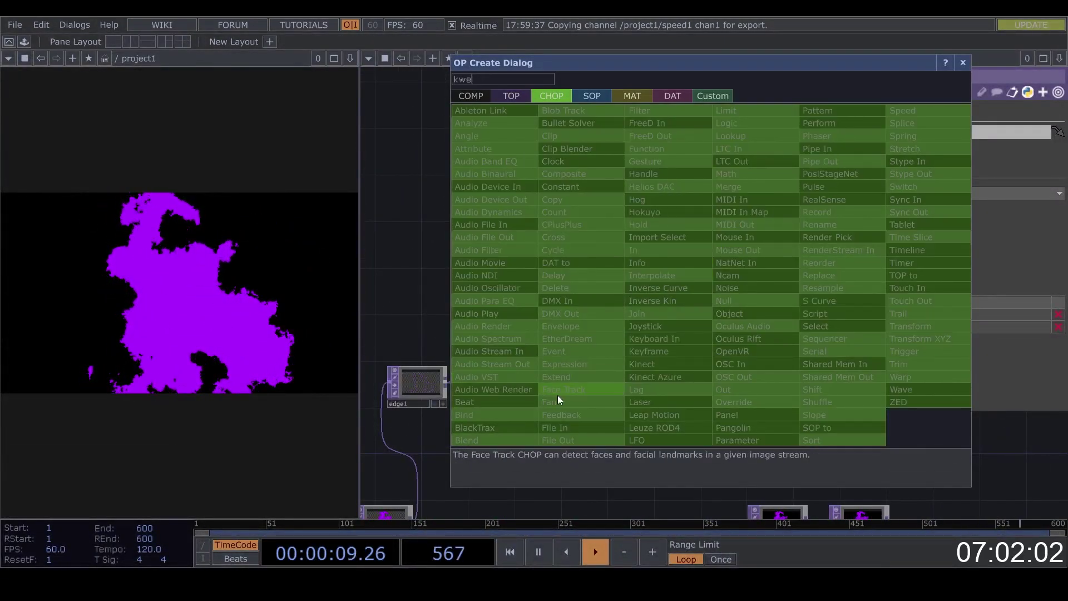
text(ey)
key(BackSpace)
key(BackSpace)
key(BackSpace)
text(ey)
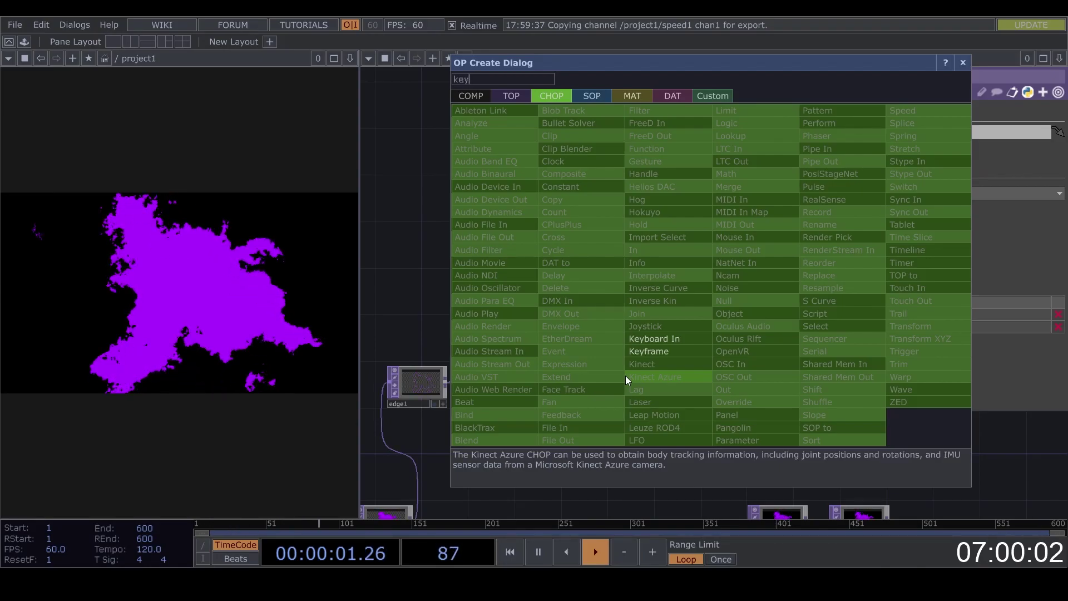
click(689, 340)
click(511, 247)
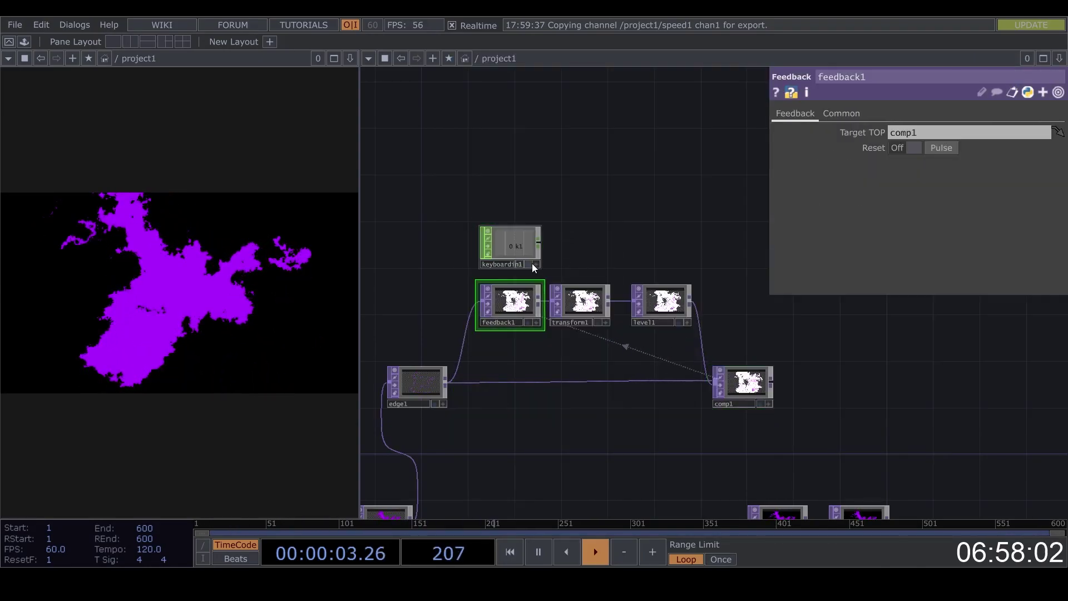
Link the Keyboard In CHOP's k1 channel to the Feedback TOP's Reset Pulse as a CHOP reference and check the Composite TOP's output.
drag(938, 149, 942, 148)
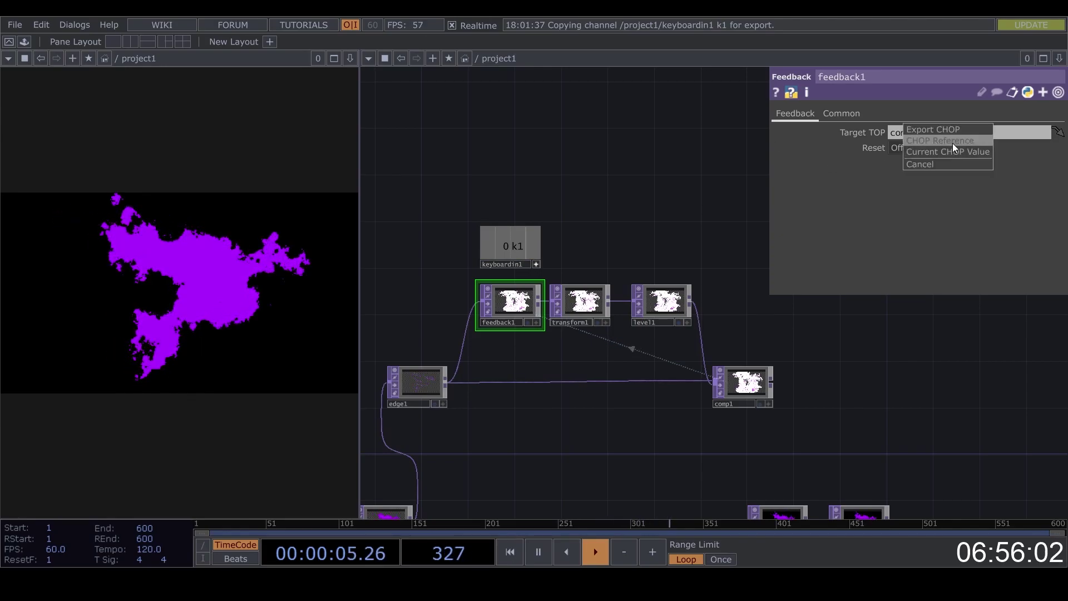
click(953, 142)
drag(741, 336, 567, 207)
scroll(568, 261, up, 5)
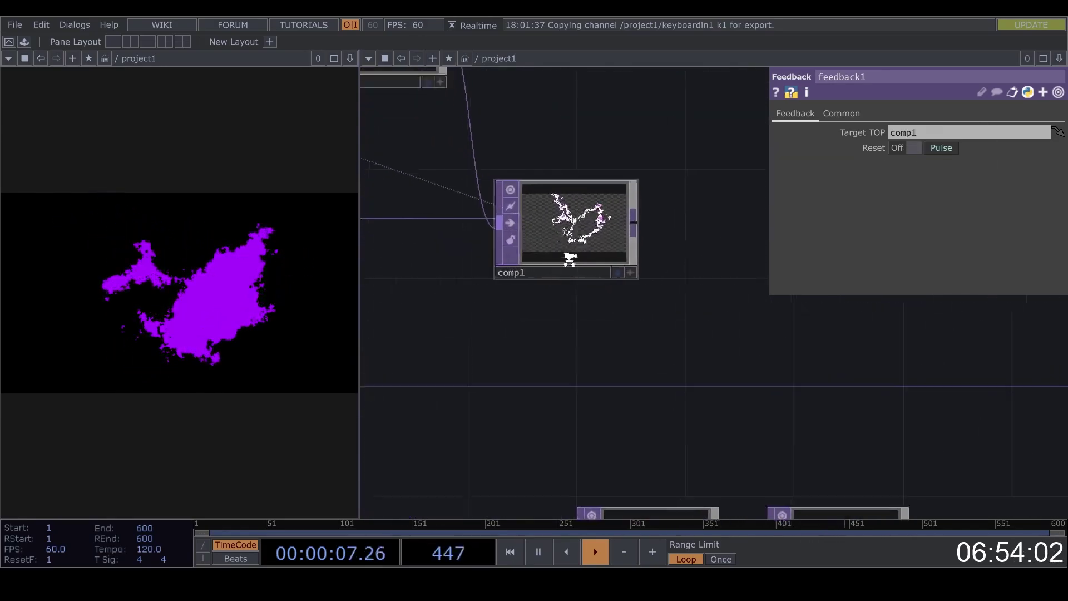
scroll(593, 257, down, 5)
Shift the RGB Key and Null TOPs further along and insert a Composite TOP in the wire before the RGB Key.
mouse_move(608, 389)
mouse_down()
mouse_move(608, 319)
mouse_move(606, 384)
mouse_up()
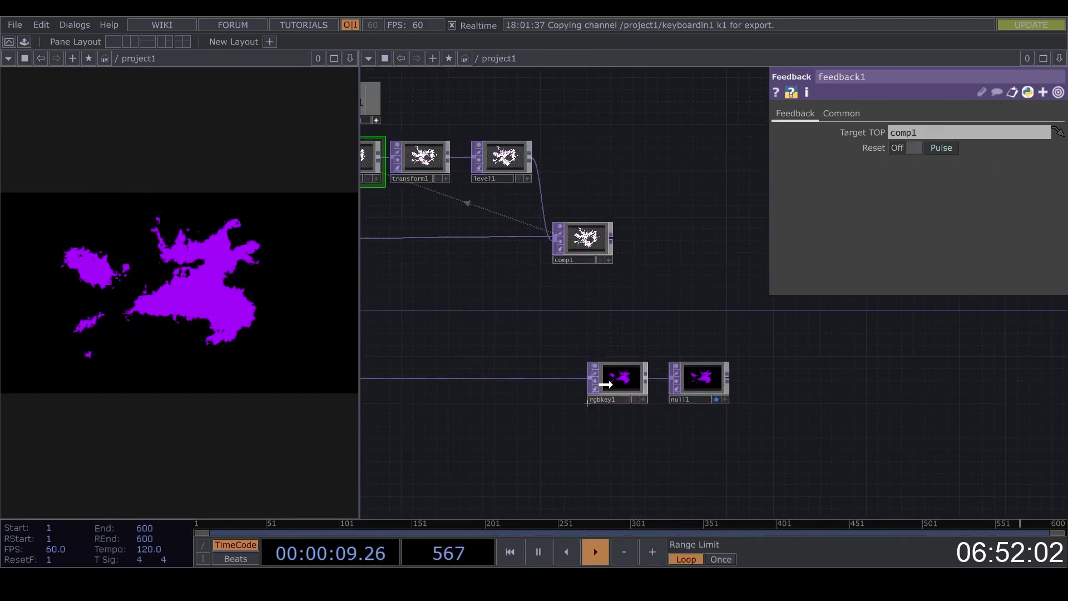
right_drag(750, 423, 578, 344)
drag(623, 381, 855, 369)
right_click(802, 376)
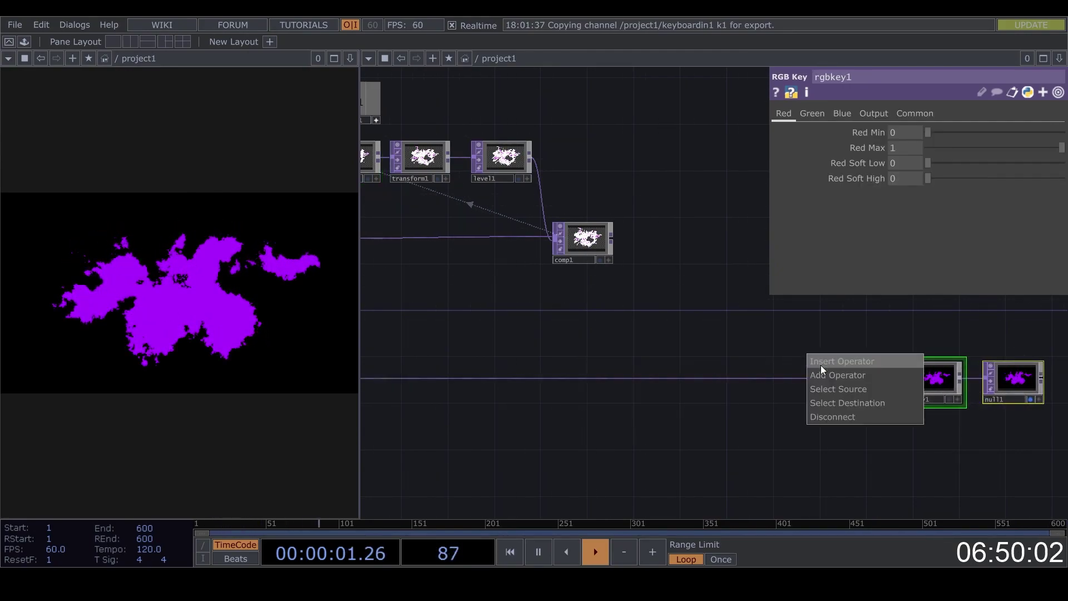
click(819, 361)
text(c)
click(575, 333)
click(785, 363)
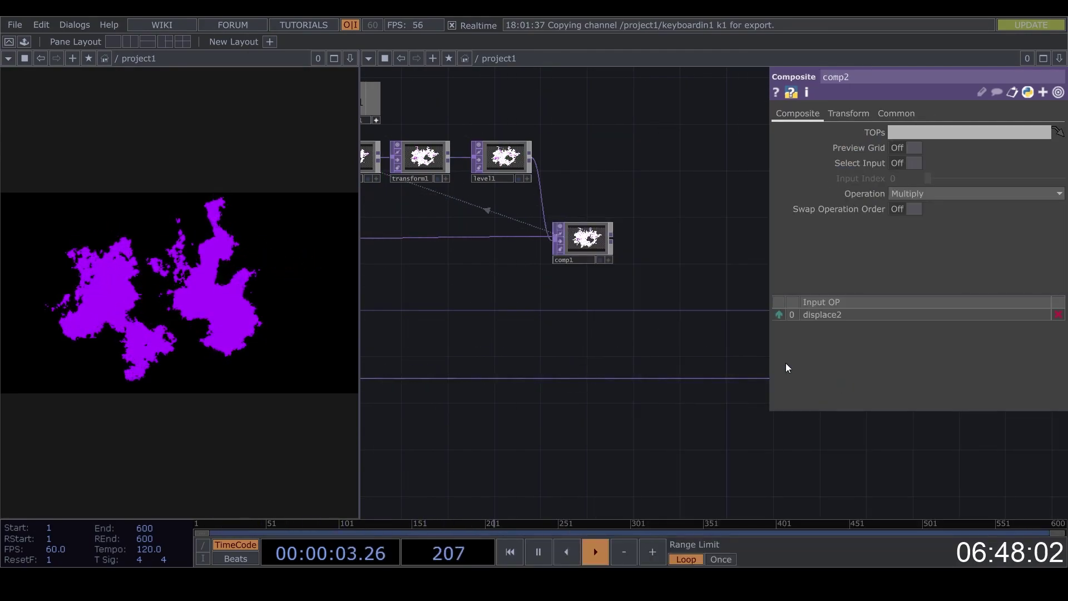
Wire the feedback loop's Composite TOP into the new Composite TOP as second input and set its operation to Add.
drag(632, 254, 710, 370)
drag(637, 438, 538, 429)
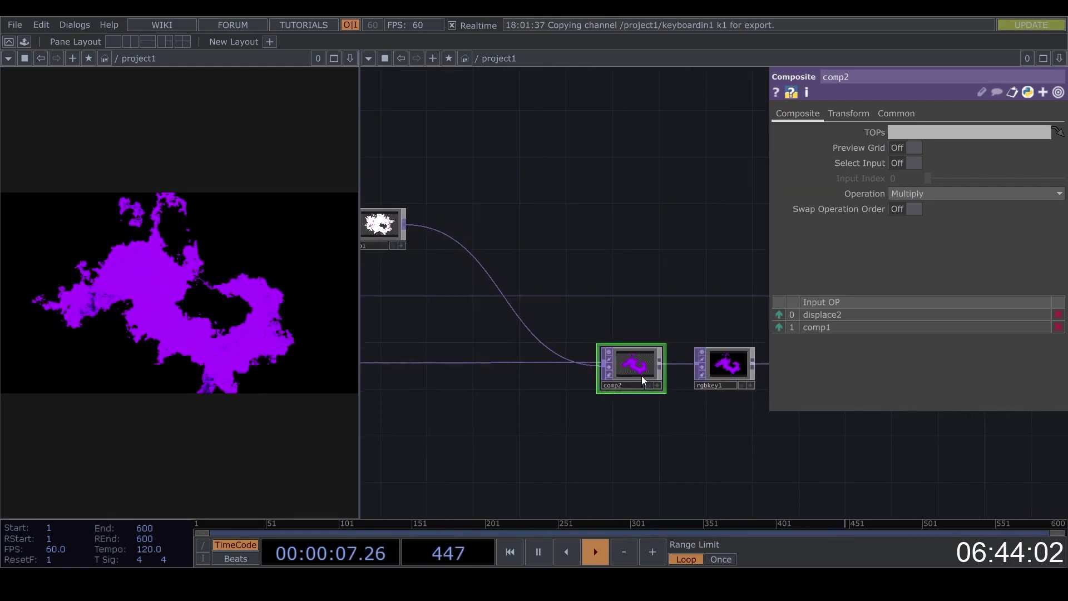
middle_drag(562, 392, 583, 408)
scroll(582, 409, up, 5)
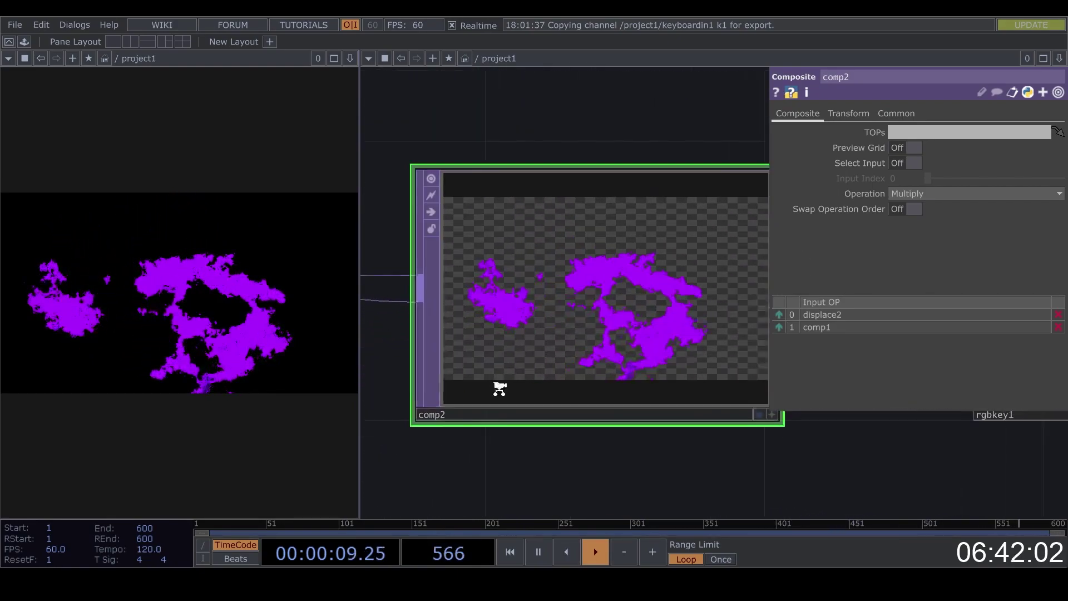
click(969, 195)
click(930, 209)
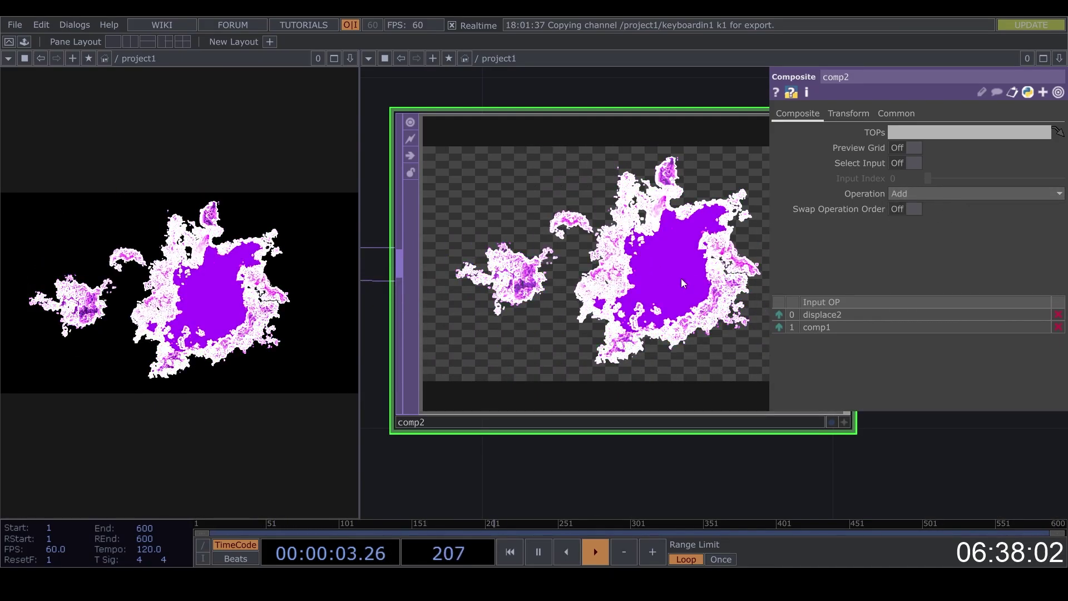
Set the Brightness 1 of the feedback loop's Level TOP to 0.98.
scroll(553, 279, down, 6)
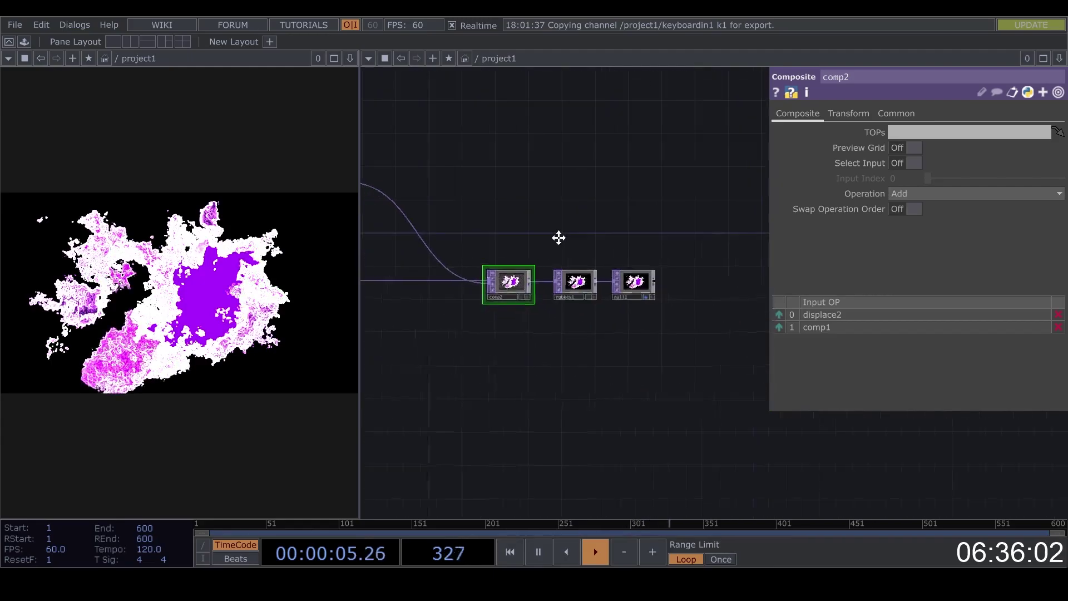
scroll(556, 195, up, 3)
click(565, 192)
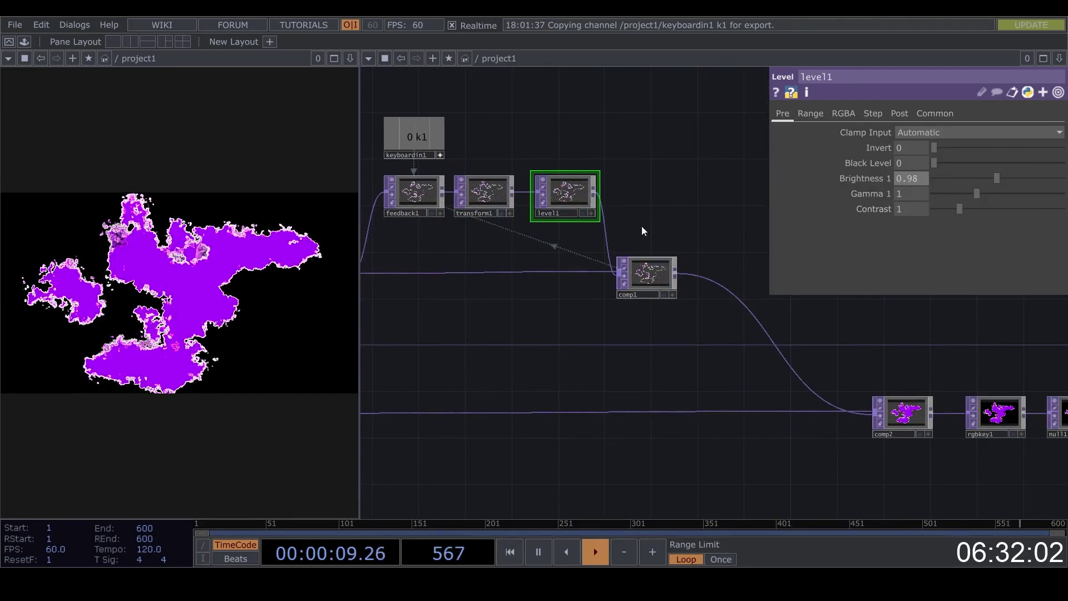
scroll(451, 234, up, 3)
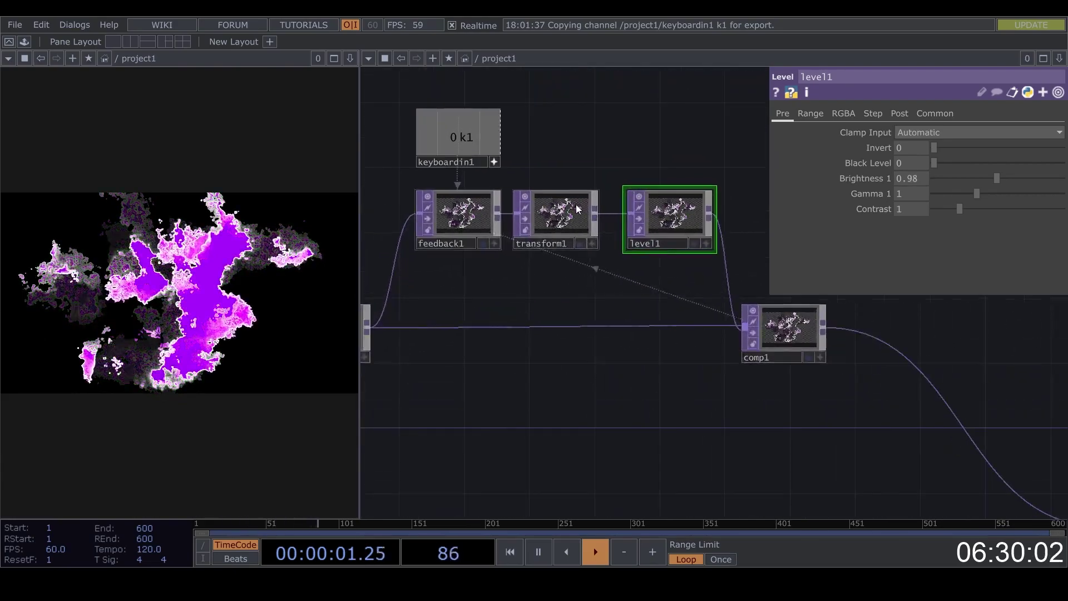
Set the feedback loop's Transform TOP scale to 1.001 on both axes.
click(556, 214)
middle_drag(880, 188, 873, 209)
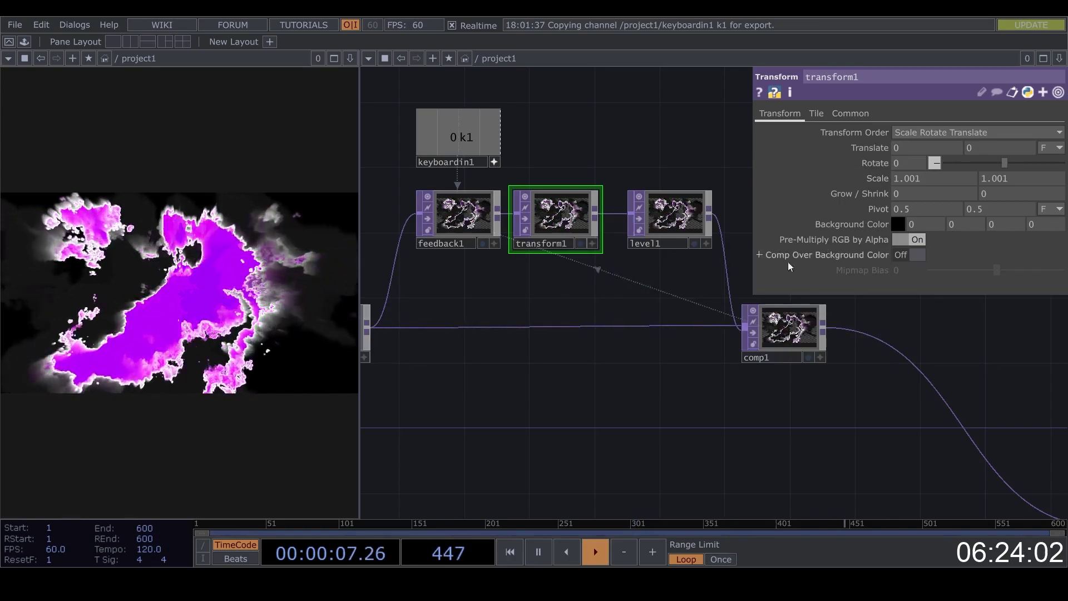
drag(552, 367, 445, 389)
scroll(693, 339, down, 3)
scroll(612, 267, down, 1)
scroll(601, 298, down, 2)
drag(565, 405, 564, 424)
Lower the feedback loop's Transform TOP scale to 0.997 on both axes.
scroll(544, 267, up, 3)
drag(542, 274, 547, 337)
scroll(532, 261, up, 2)
scroll(531, 262, up, 3)
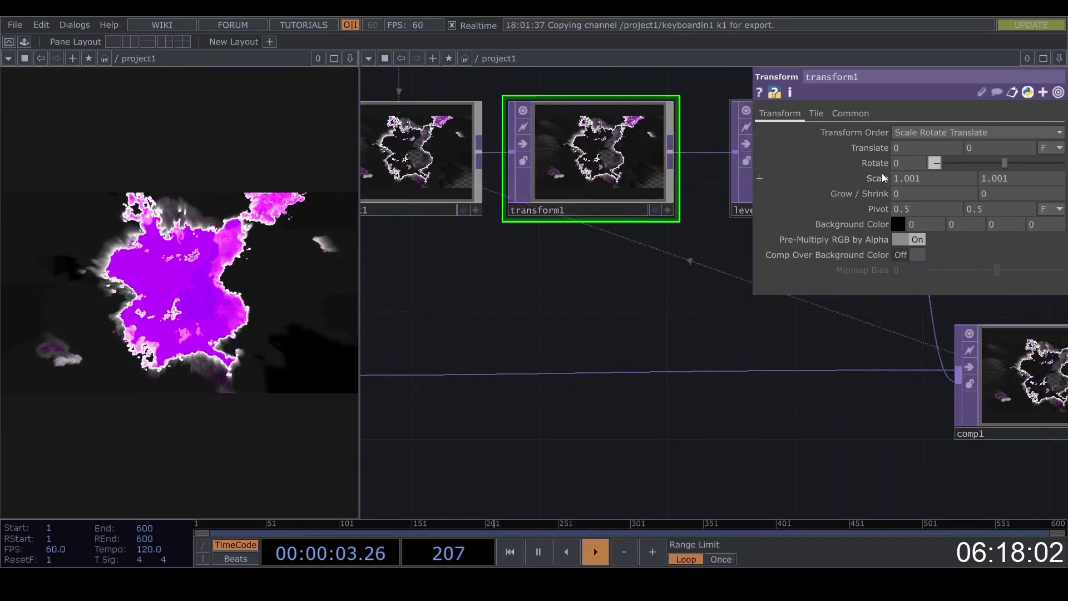
middle_drag(879, 209, 875, 162)
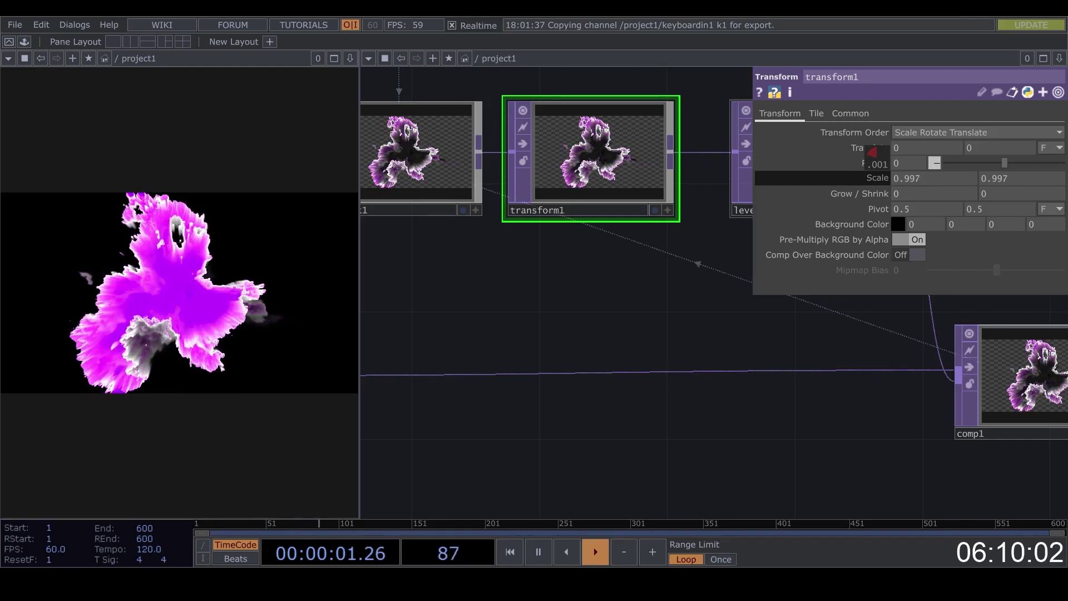
Shift the loop's Level and Composite TOPs further along and insert a Displace TOP between the Transform and Level TOPs.
scroll(681, 222, down, 2)
scroll(681, 224, down, 3)
drag(586, 263, 404, 274)
right_drag(721, 361, 543, 166)
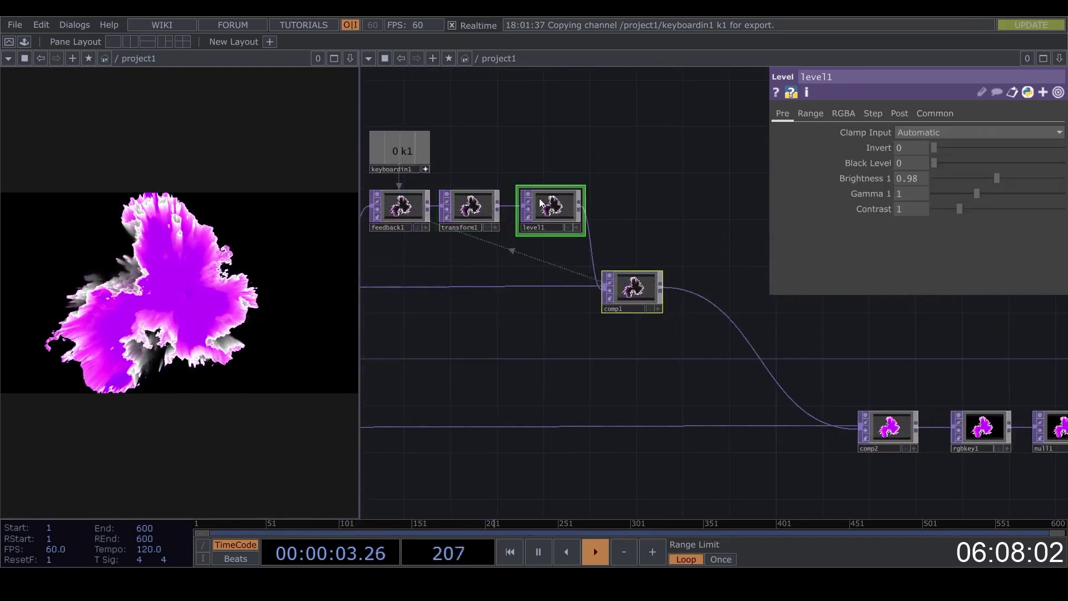
drag(549, 207, 714, 207)
right_click(608, 210)
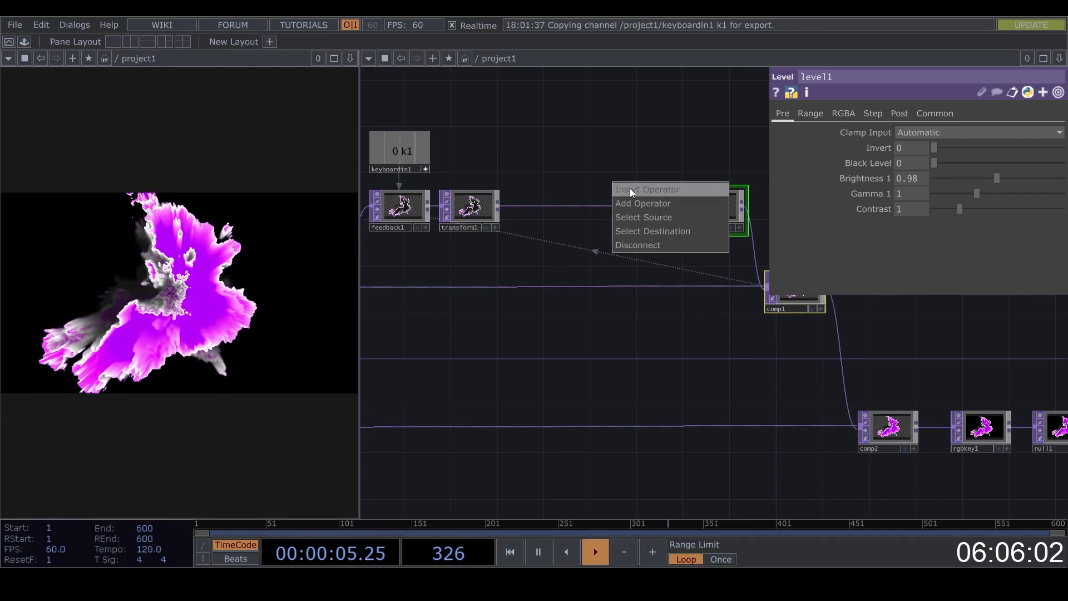
click(630, 188)
text(d)
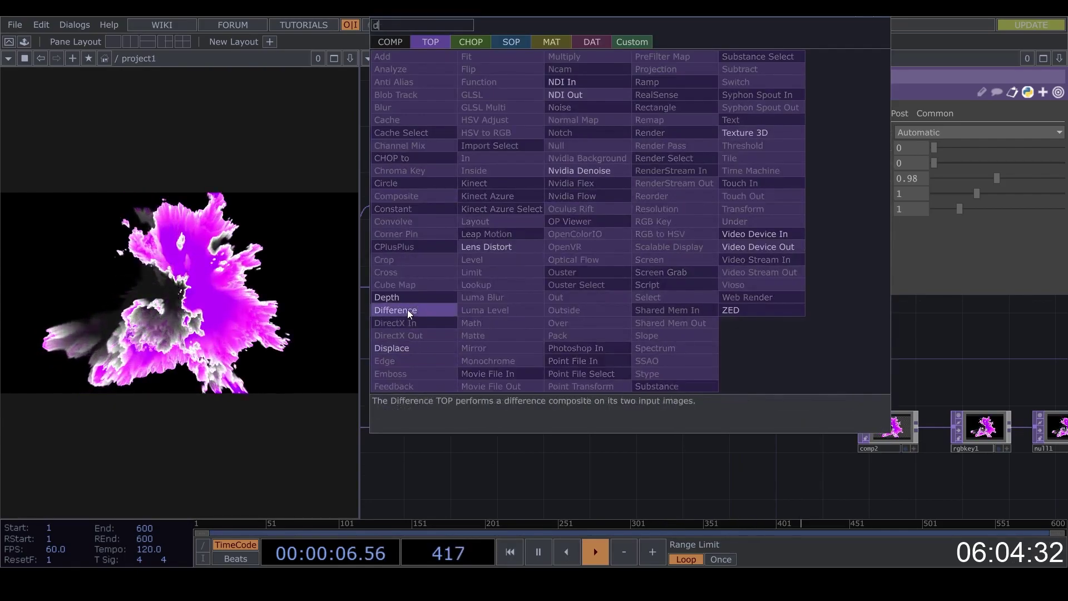
click(415, 349)
click(588, 206)
Wire the existing second Noise TOP into the second input of the feedback loop's Displace TOP.
drag(543, 224, 717, 156)
scroll(593, 224, down, 3)
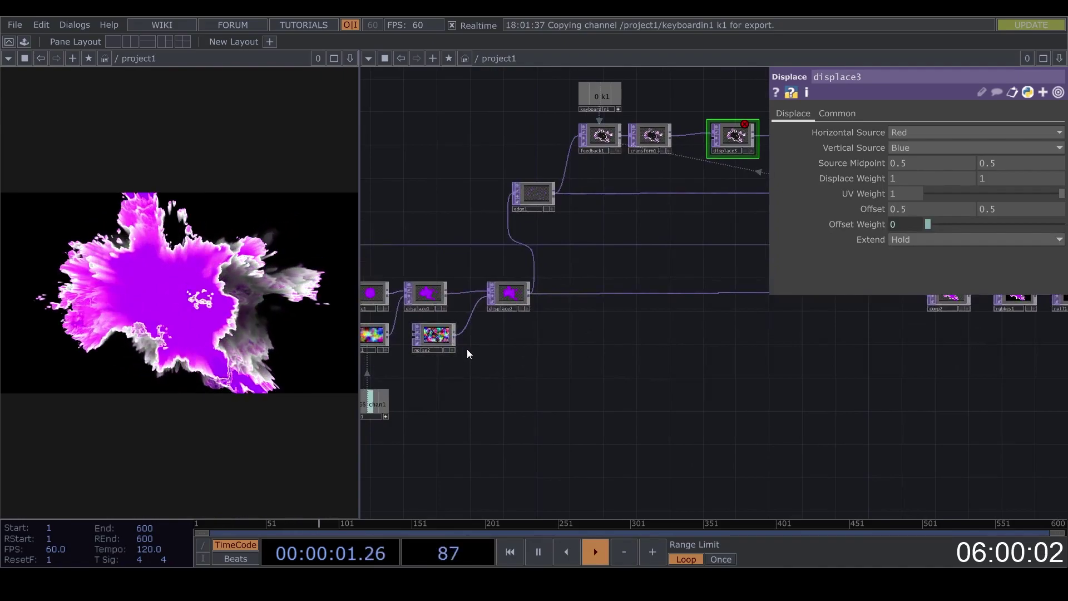
drag(425, 341, 748, 151)
drag(668, 252, 526, 311)
Set the Displace Weight of the feedback loop's Displace TOP to 0.003 in both directions.
scroll(617, 206, up, 5)
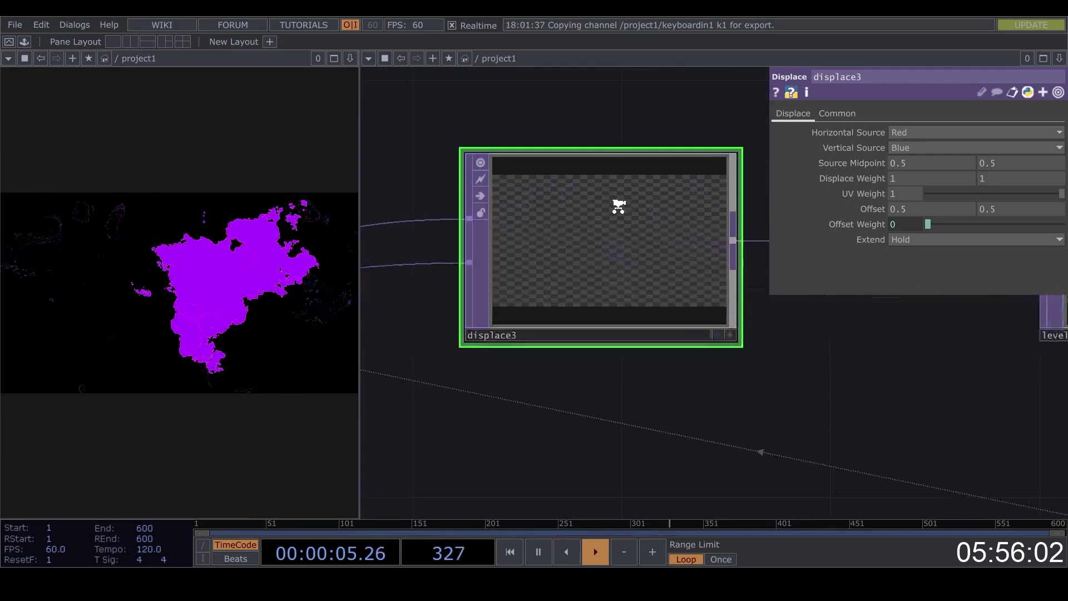
scroll(619, 206, up, 5)
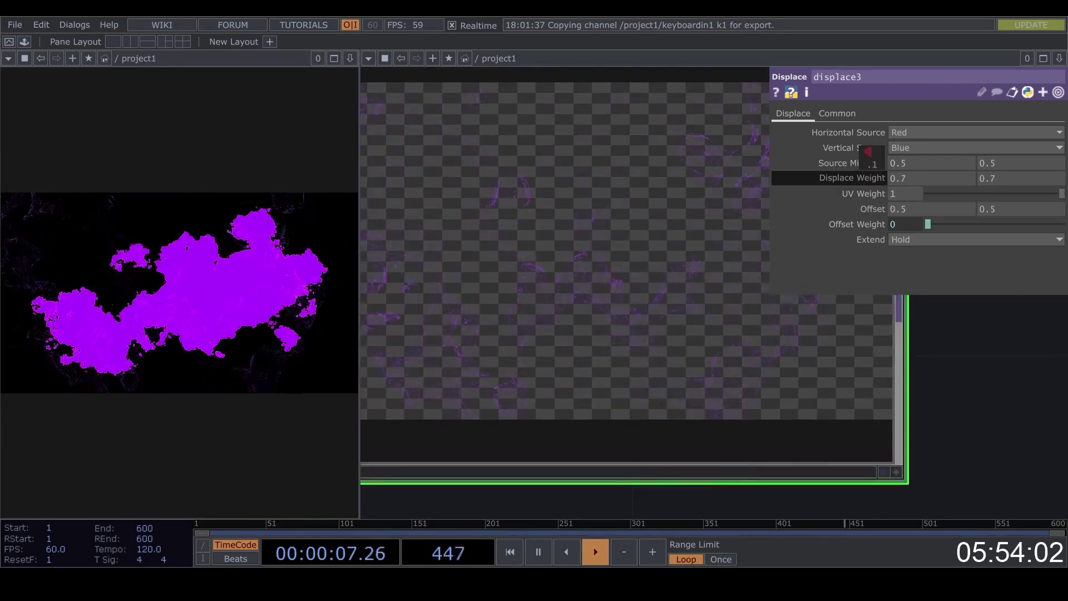
mouse_move(868, 151)
middle_down()
mouse_move(875, 196)
mouse_move(876, 151)
middle_up()
scroll(705, 279, down, 3)
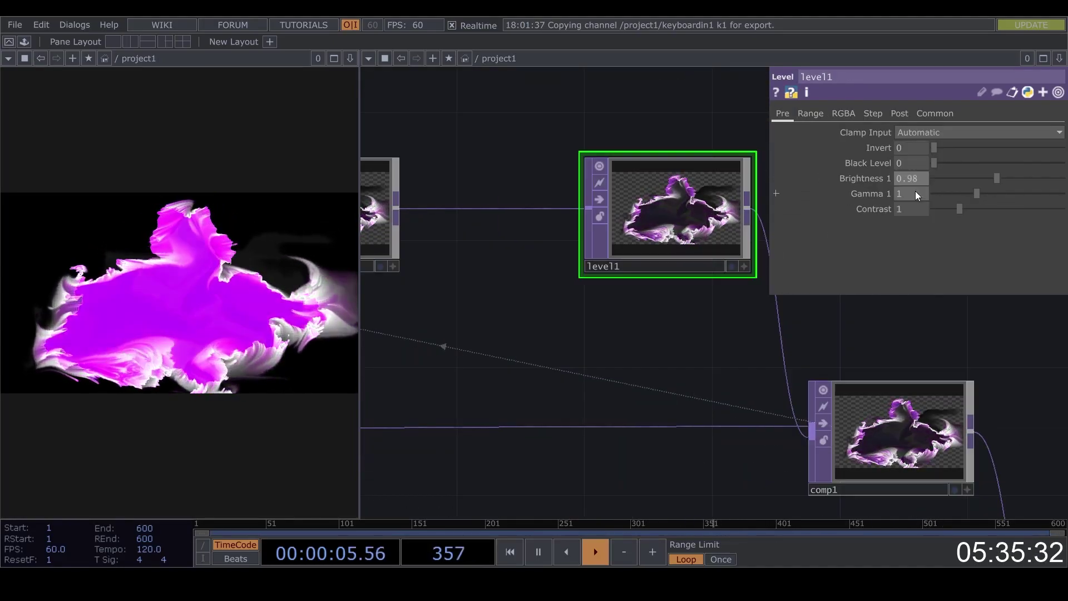
Disconnect the displaced purple circle's wire from the final Composite TOP, leaving only the feedback loop feeding it.
scroll(525, 306, down, 5)
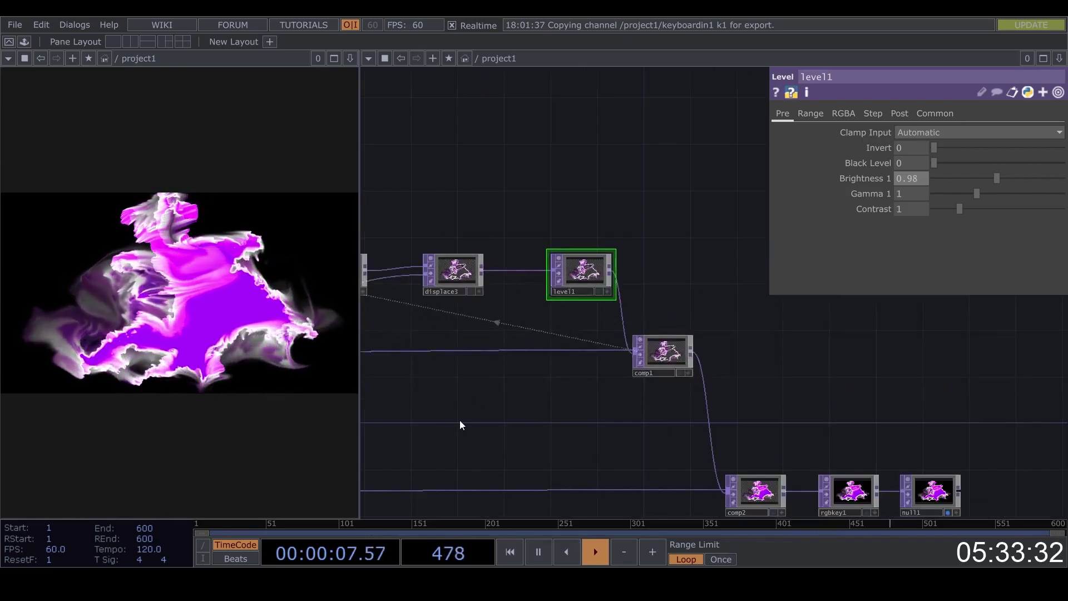
drag(459, 421, 492, 322)
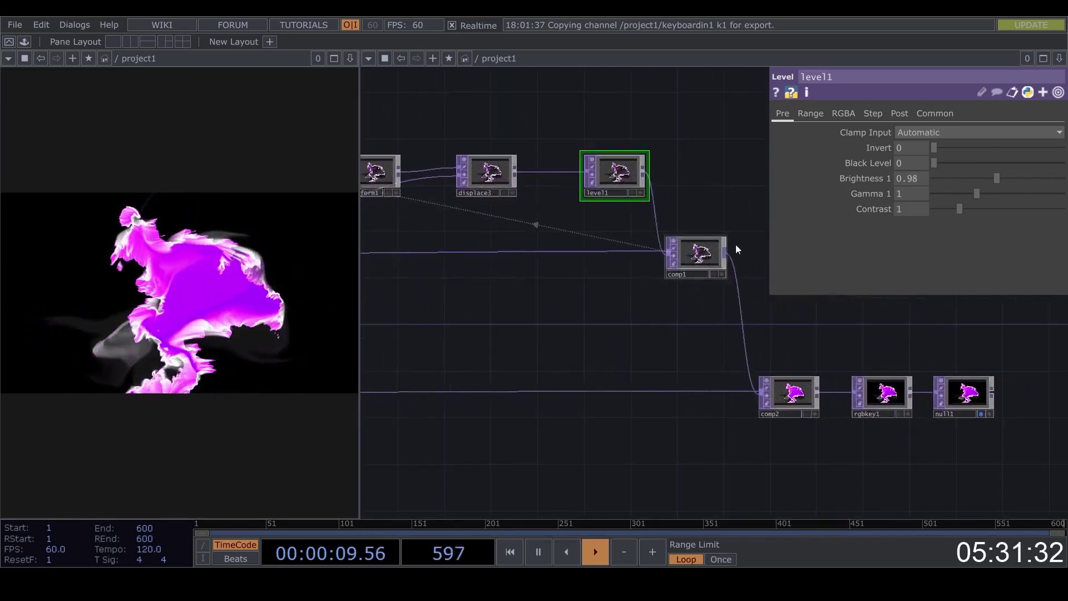
scroll(737, 249, up, 8)
scroll(669, 278, down, 6)
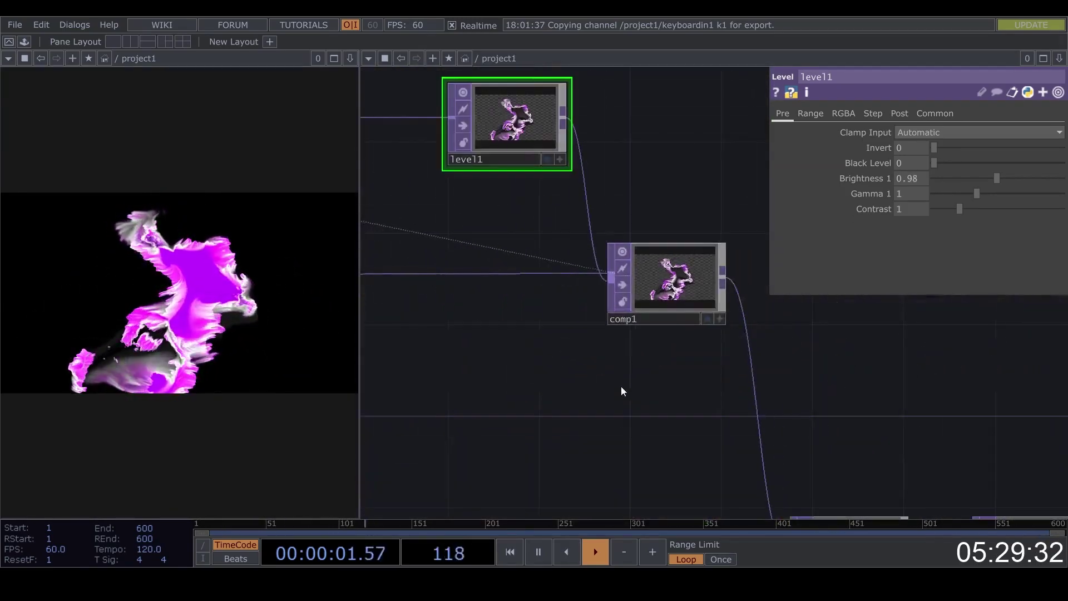
drag(638, 515, 602, 315)
right_click(632, 349)
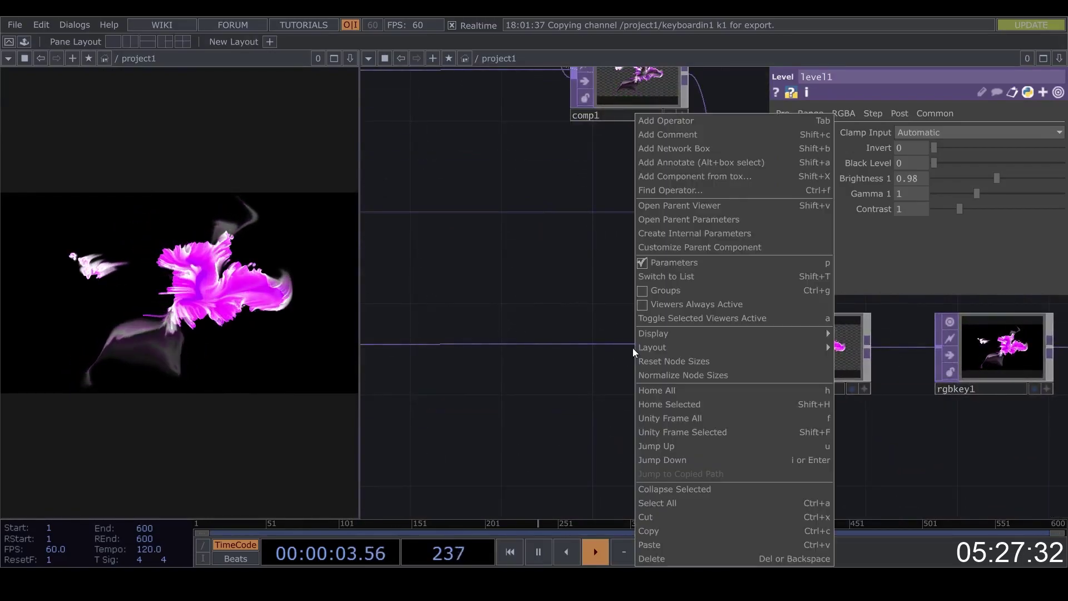
click(622, 235)
right_click(599, 347)
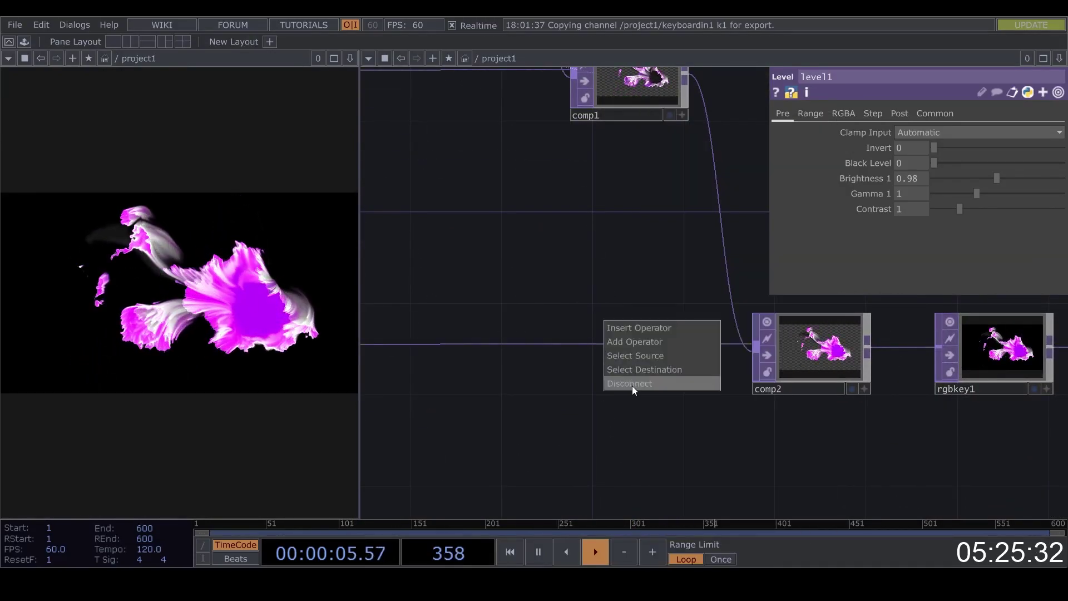
click(636, 381)
Disconnect the second Noise TOP's wire from the feedback loop's Displace TOP.
drag(608, 352, 472, 346)
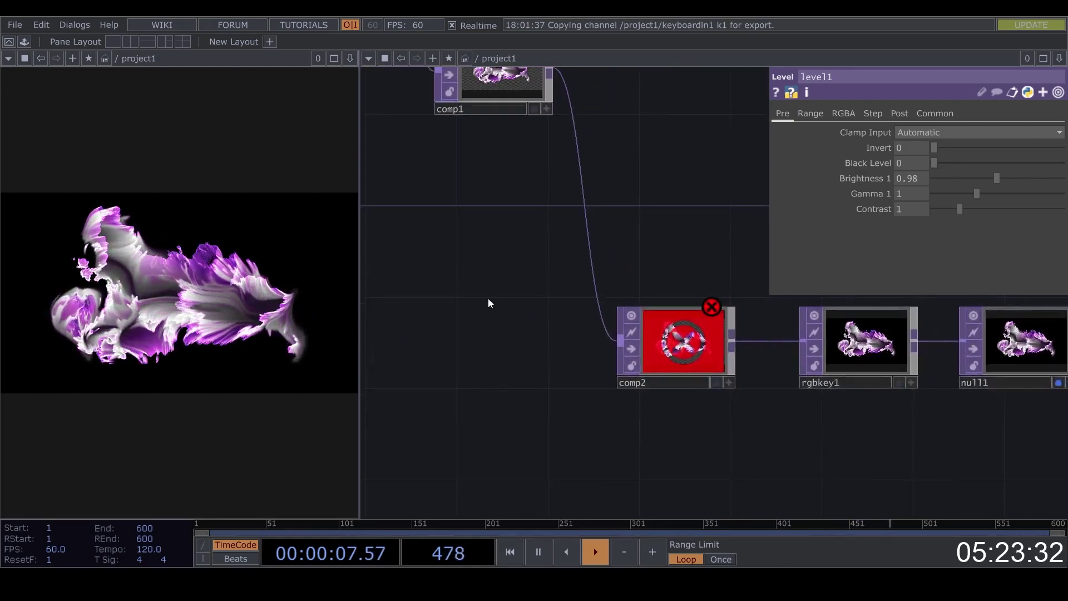
drag(498, 300, 526, 349)
drag(577, 307, 695, 411)
drag(542, 386, 714, 446)
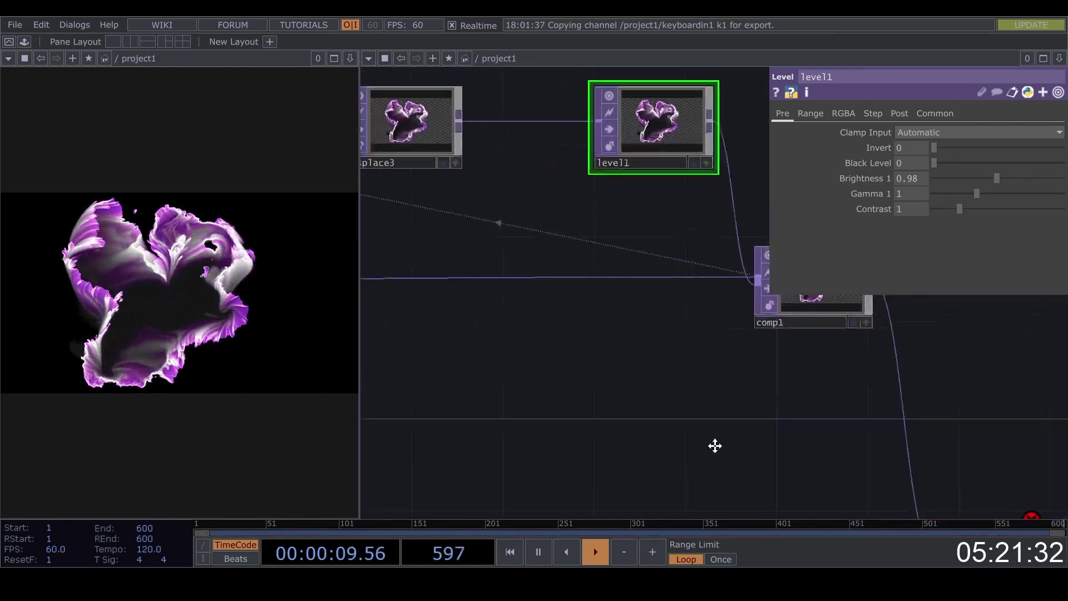
drag(424, 347, 744, 384)
scroll(603, 246, down, 3)
drag(603, 253, 674, 272)
click(637, 241)
right_click(563, 284)
click(593, 315)
Add a new Noise TOP below the Transform TOP and wire it into the loop's Displace TOP as second input.
key(Tab)
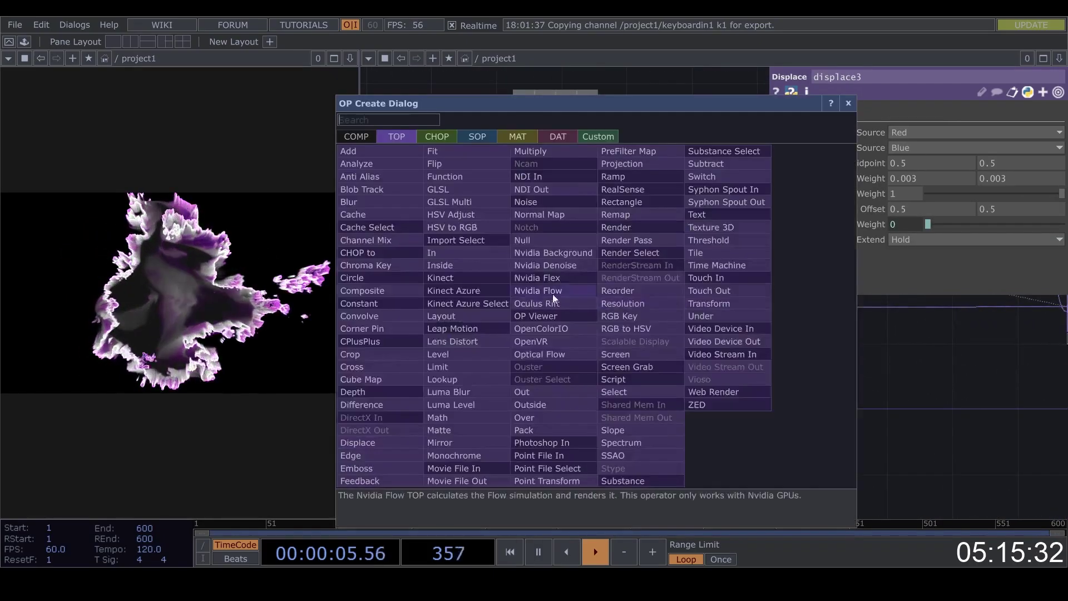
text(noise)
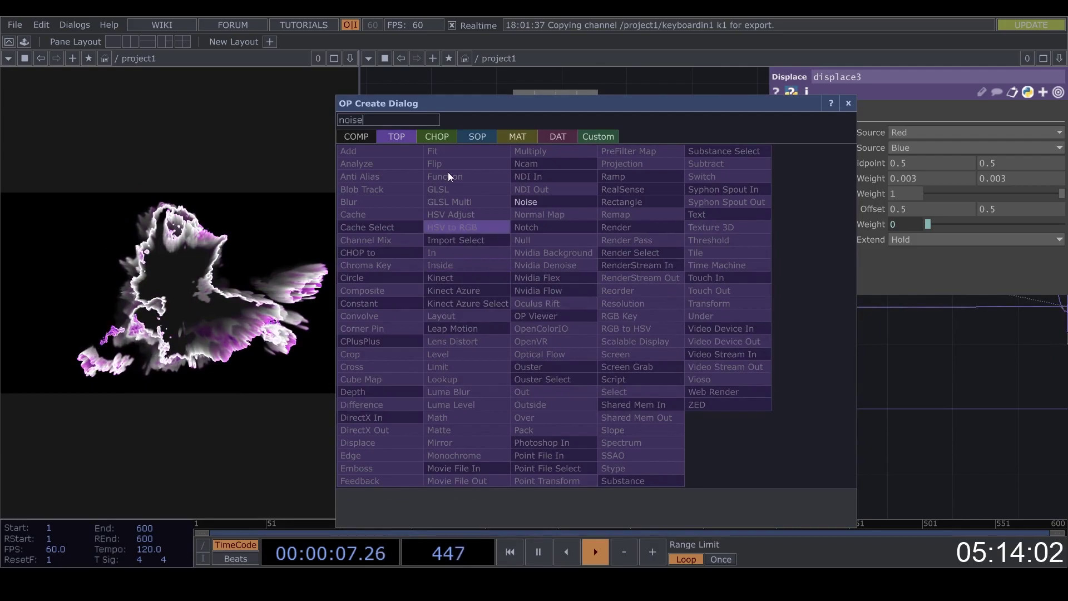
click(554, 203)
click(673, 331)
drag(663, 331, 563, 248)
scroll(543, 363, down, 5)
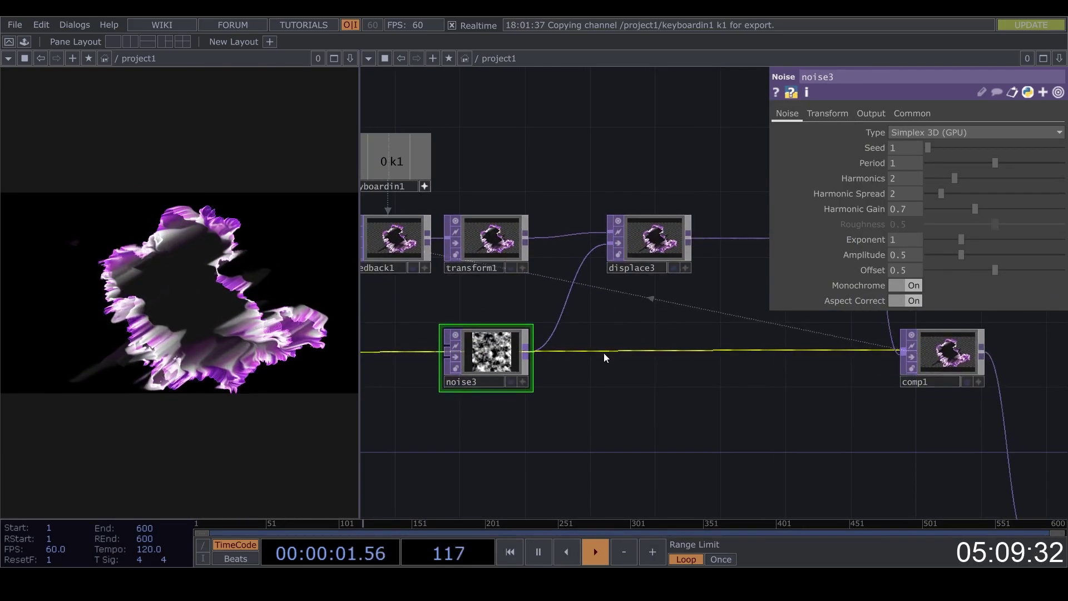
Replace the feedback loop's Noise TOP with a pasted copy of the second Noise TOP, wired into the loop's Displace TOP as second input.
drag(692, 385, 715, 369)
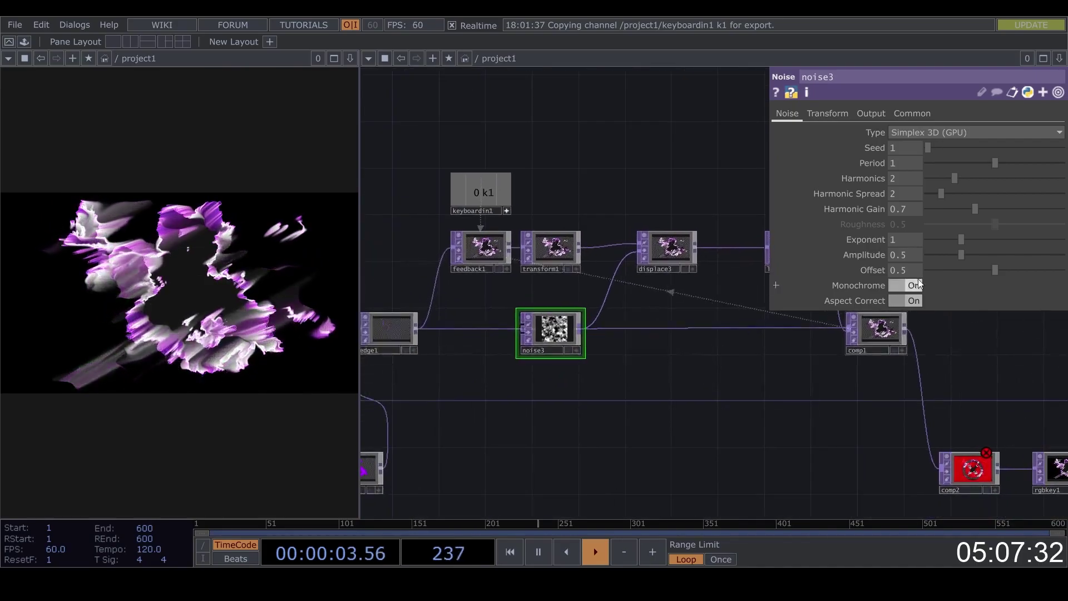
click(911, 114)
key(Delete)
drag(599, 384, 625, 366)
scroll(742, 259, down, 2)
click(479, 347)
key(ctrl+c)
key(ctrl+v)
drag(600, 287, 650, 273)
drag(662, 363, 625, 386)
scroll(678, 313, up, 4)
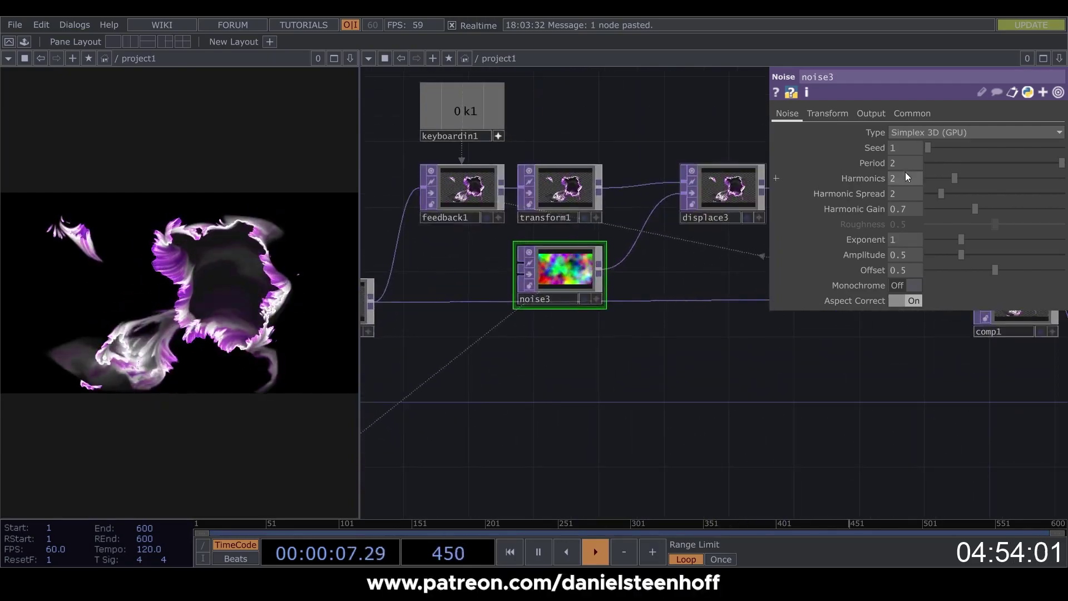
drag(902, 164, 905, 137)
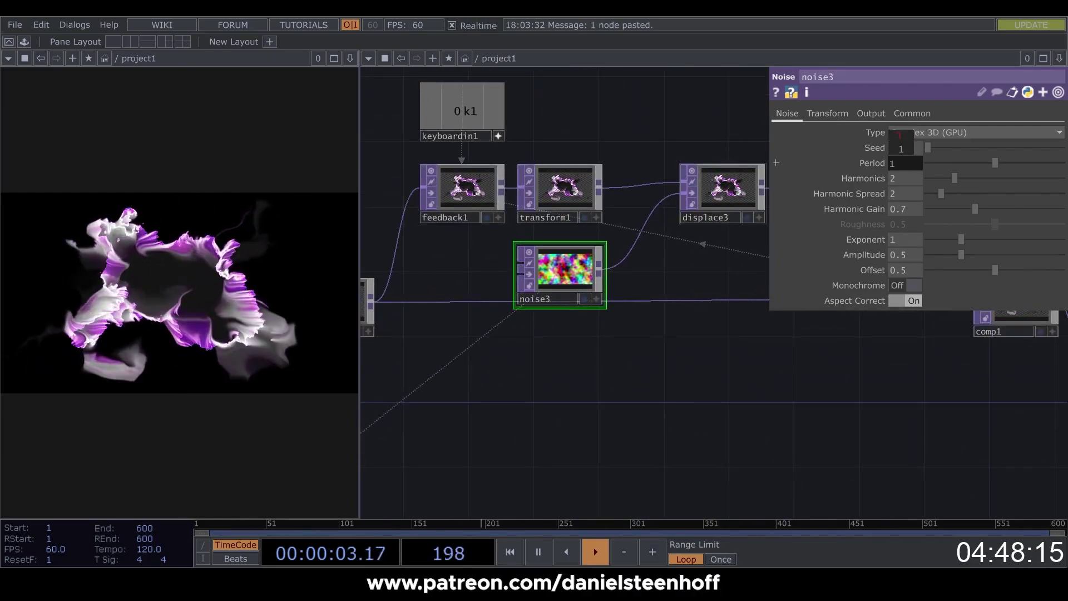
Set the value of chan1 in the Constant CHOP driving the Speed CHOP to 0.17.
drag(658, 361, 832, 294)
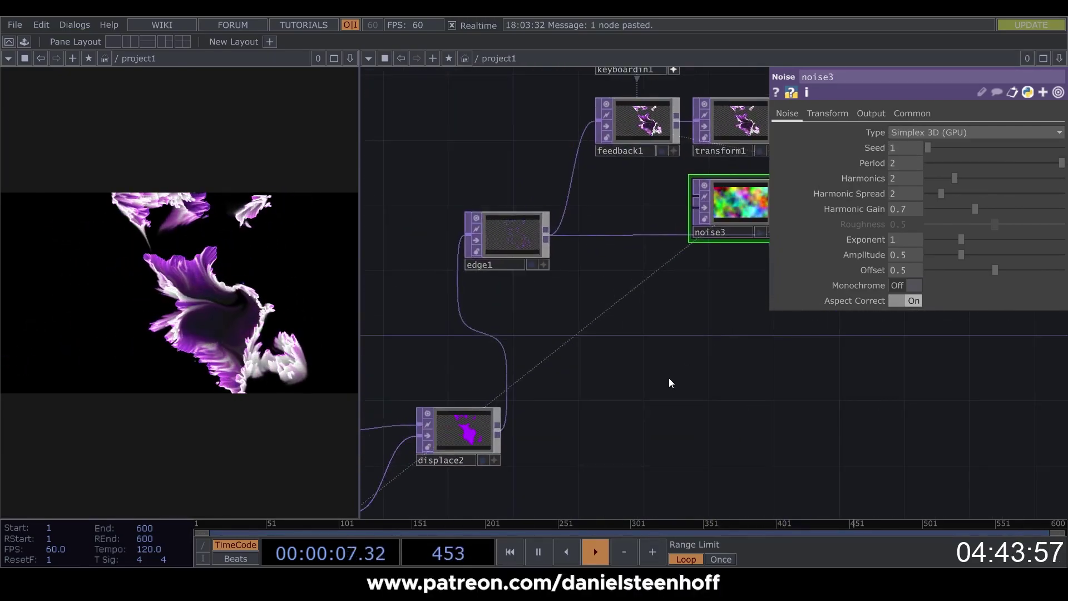
drag(687, 307, 723, 198)
scroll(723, 197, down, 3)
mouse_move(644, 309)
mouse_down()
mouse_move(829, 231)
mouse_move(659, 317)
mouse_up()
click(472, 354)
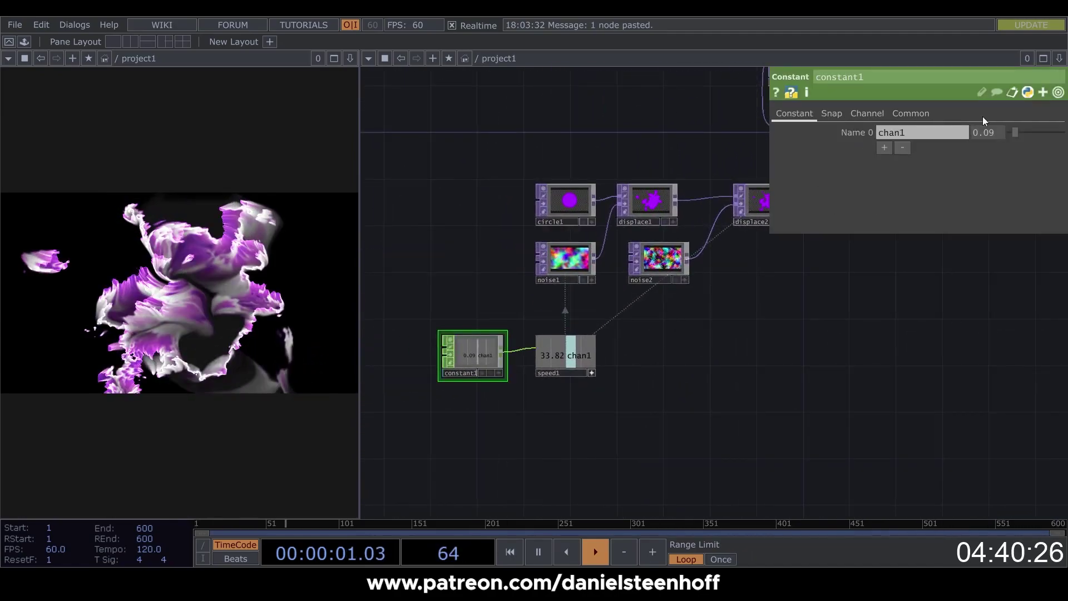
drag(1017, 133, 1026, 133)
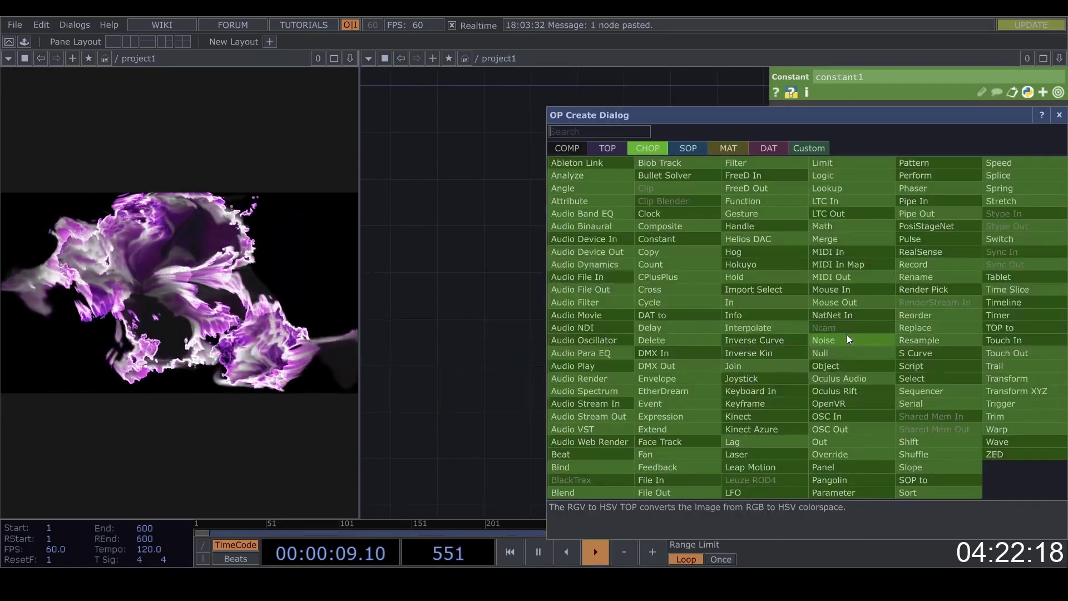
Add an Audio File In CHOP in the empty network area beside the Constant CHOP.
click(612, 278)
click(420, 322)
drag(445, 414, 621, 418)
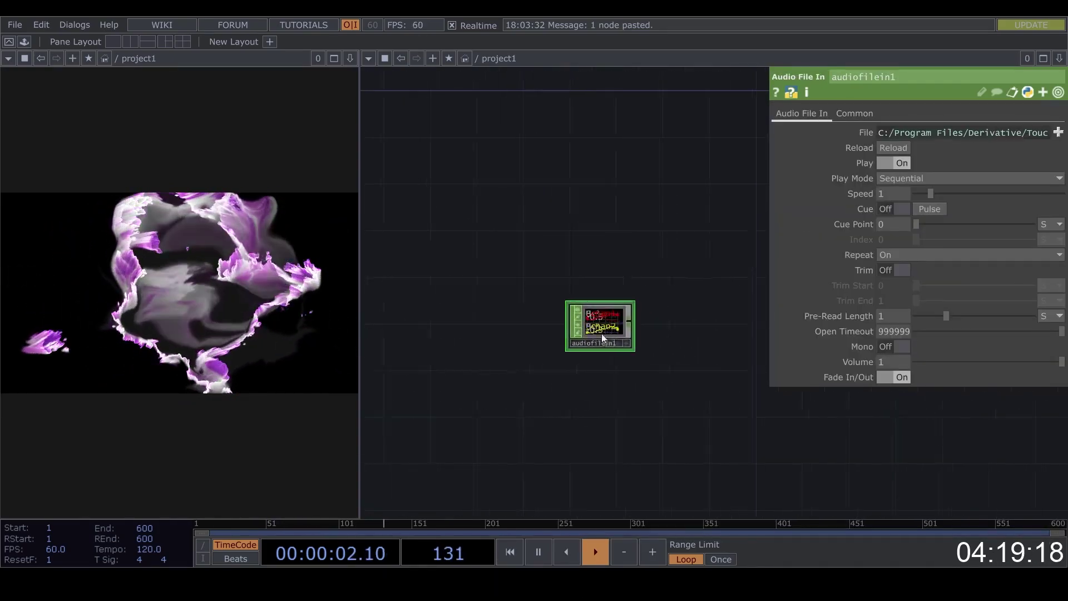
Wire a new Audio Device Out CHOP to the output of the Audio File In CHOP and place it above.
drag(602, 332, 486, 333)
drag(577, 319, 510, 307)
text(de)
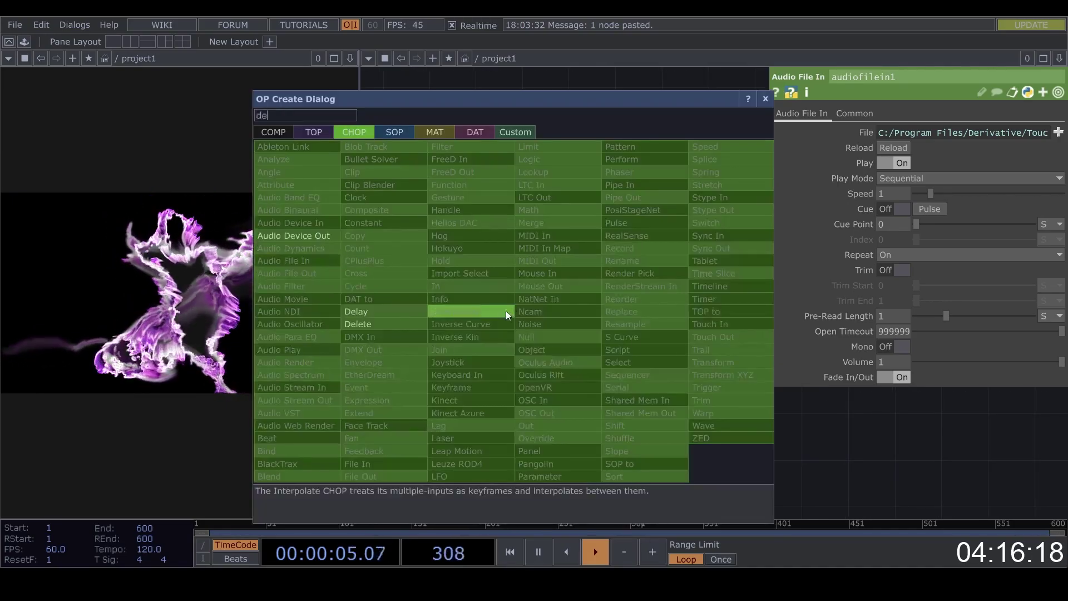
click(303, 236)
click(540, 299)
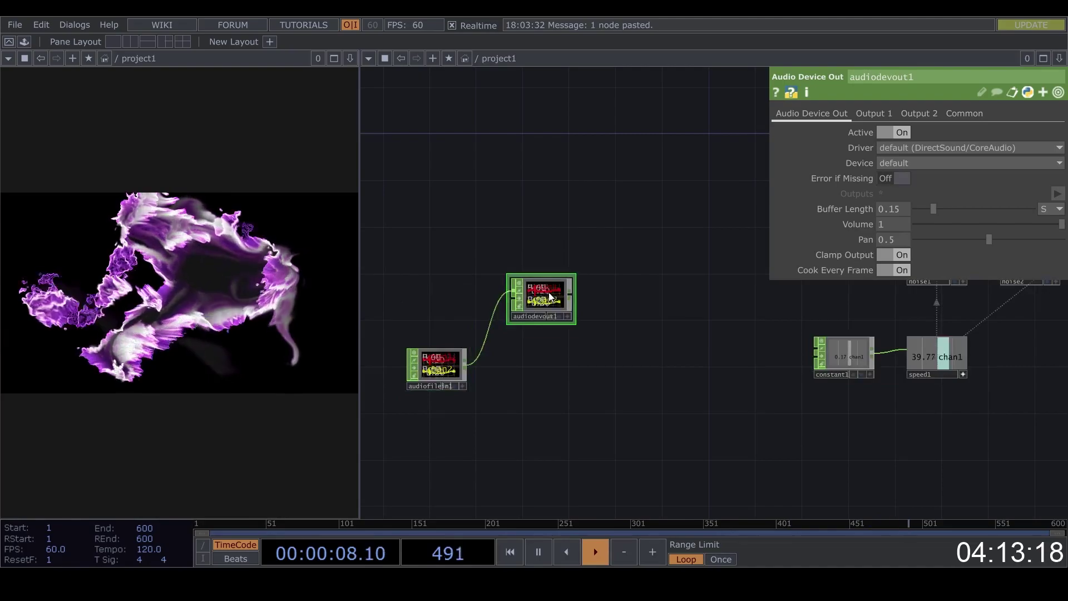
scroll(501, 295, up, 4)
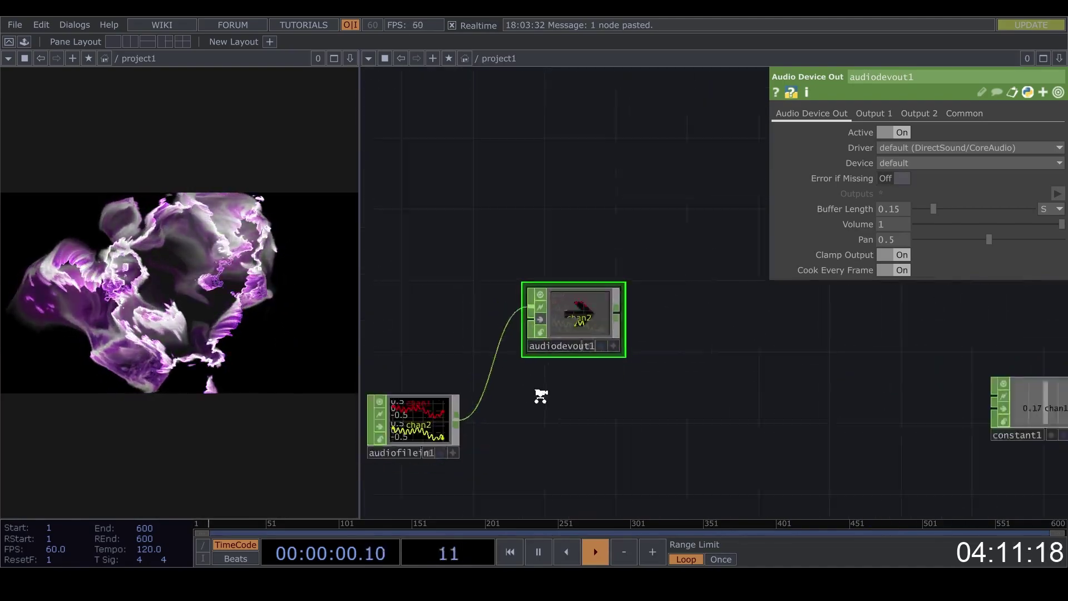
scroll(541, 396, down, 3)
key(Tab)
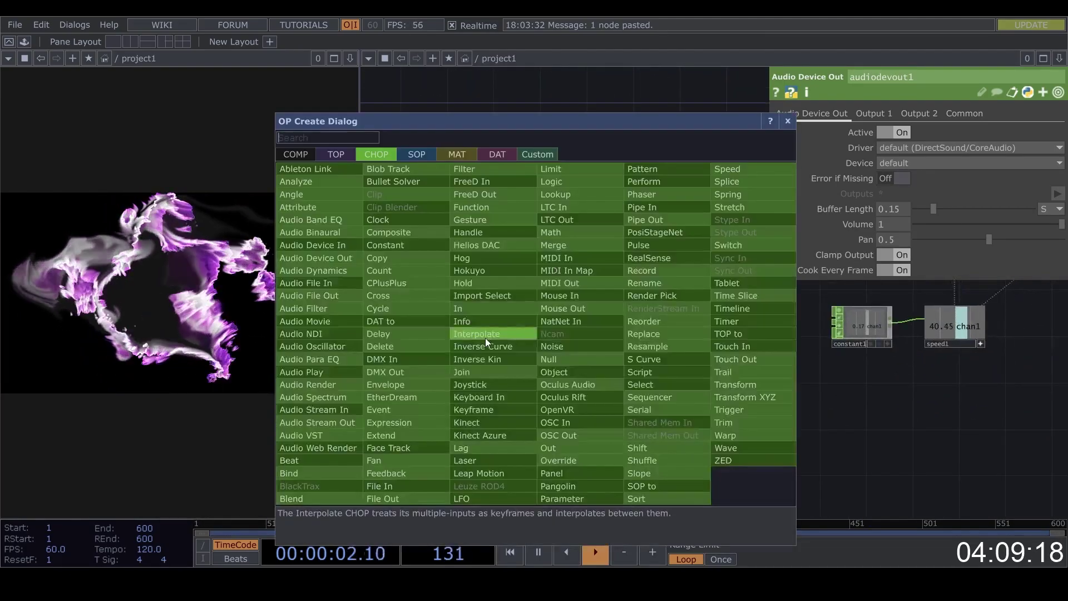
key(Escape)
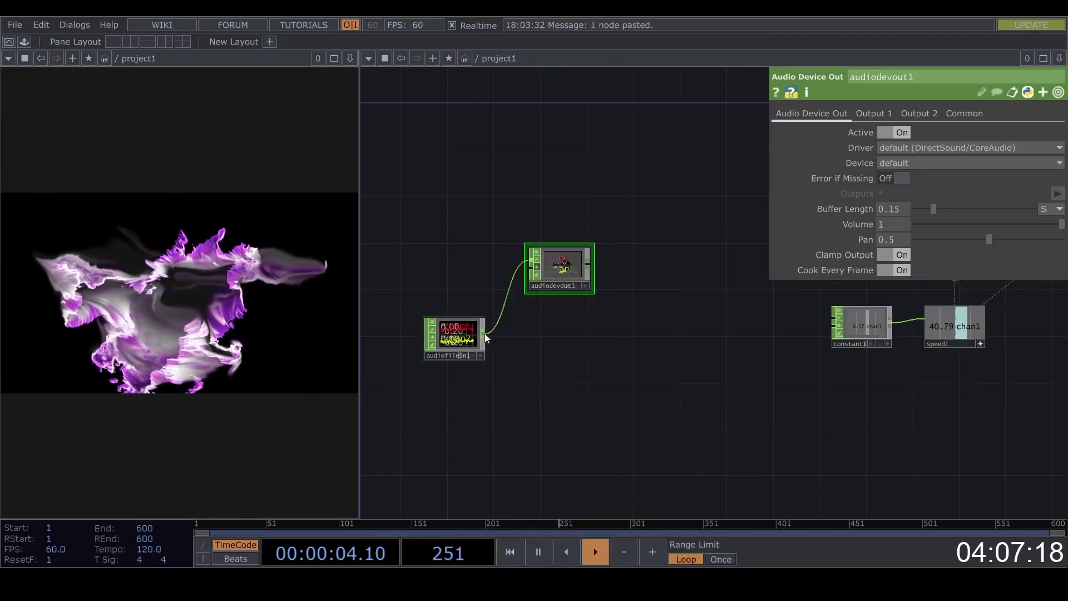
Branch an Audio Spectrum CHOP from the Audio File In CHOP's output, below the Audio Device Out CHOP.
click(485, 337)
click(547, 333)
click(364, 399)
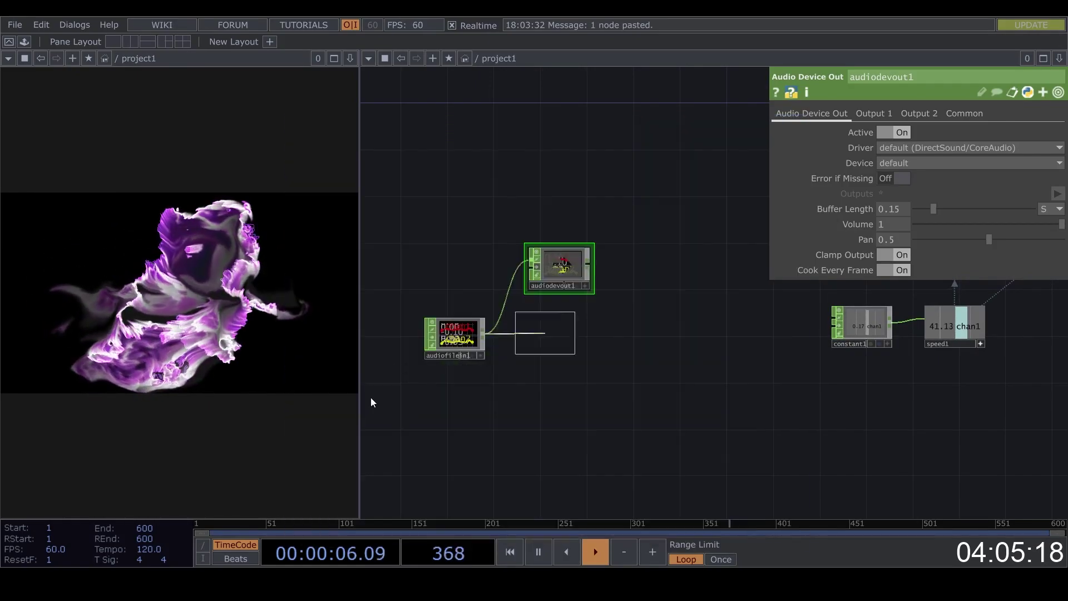
click(570, 339)
Wire a new Analyze CHOP to the output of the Audio Spectrum CHOP.
drag(592, 334, 639, 334)
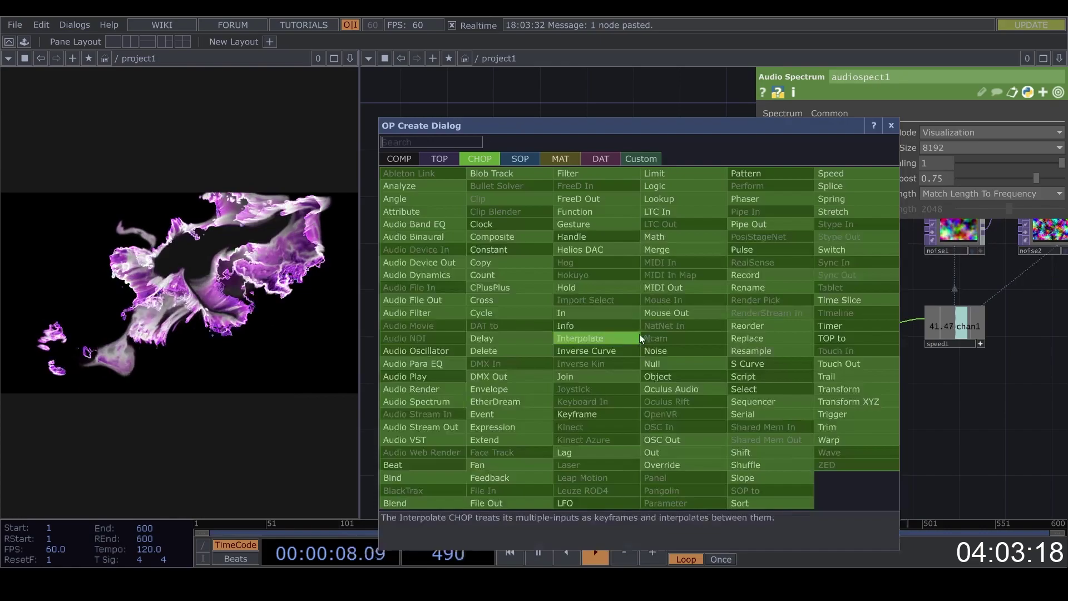
click(425, 187)
click(642, 333)
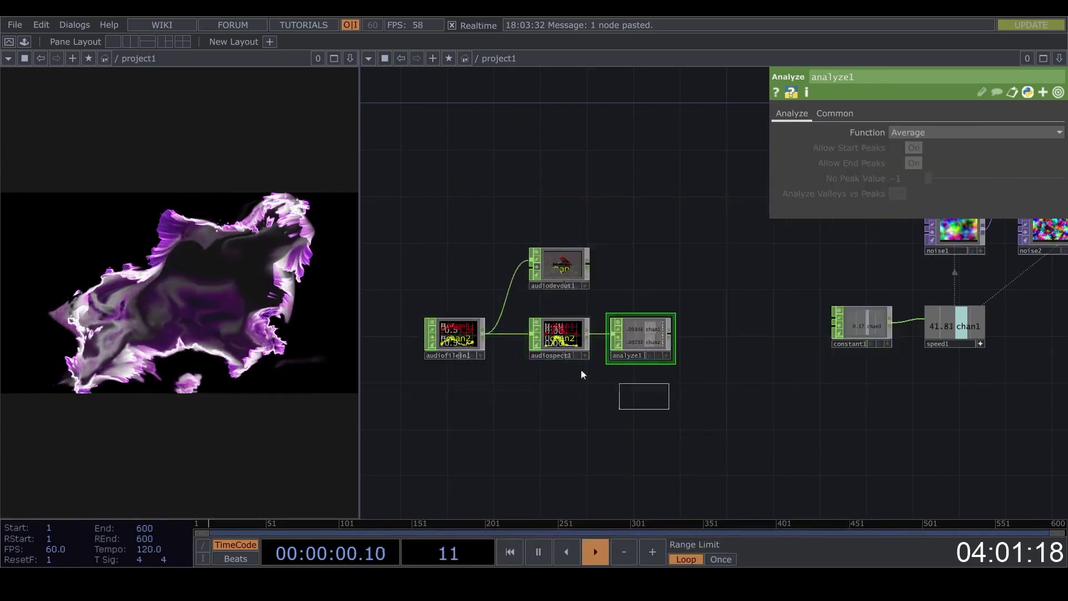
Wire a new Math CHOP to the output of the Analyze CHOP.
right_drag(581, 370, 633, 335)
drag(633, 335, 688, 335)
text(math)
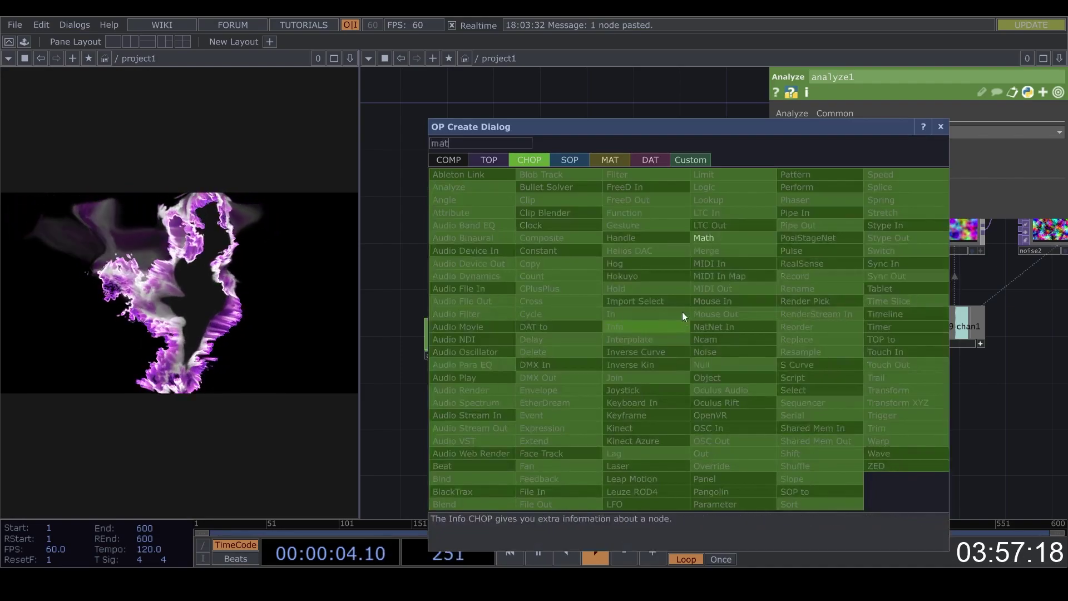
click(731, 240)
click(700, 324)
drag(670, 395, 530, 398)
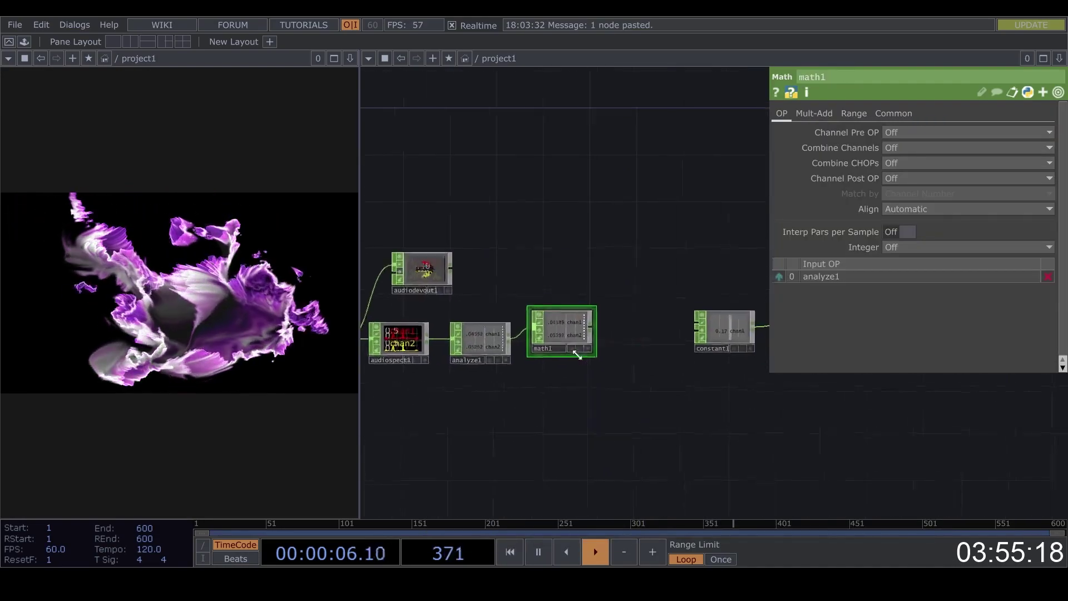
Set the upper limit of the Math CHOP's From Range to 0.1.
scroll(534, 339, up, 3)
drag(519, 339, 566, 338)
scroll(566, 337, up, 3)
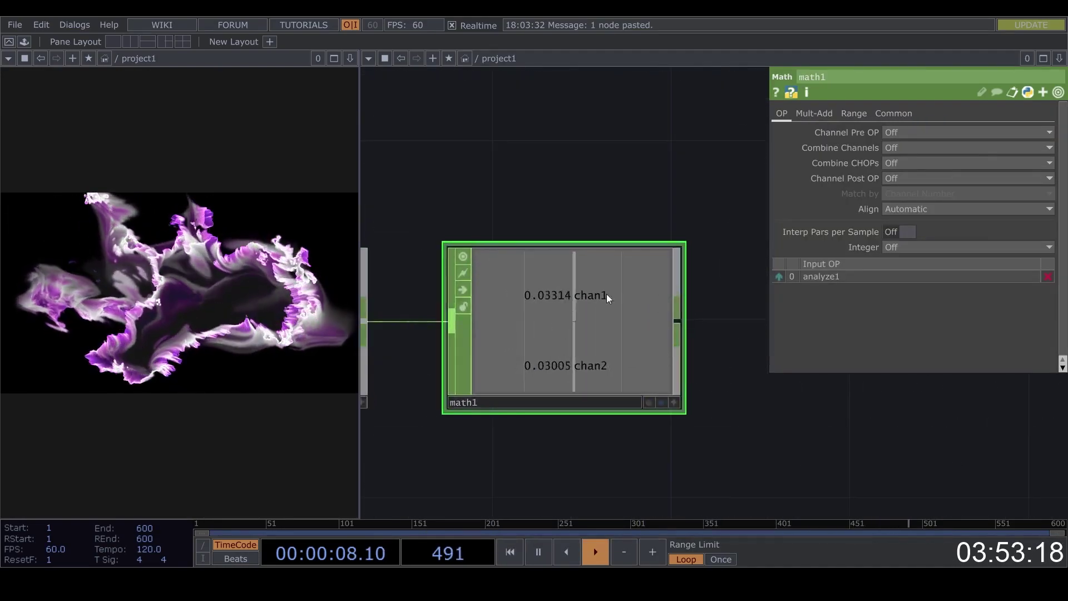
click(854, 113)
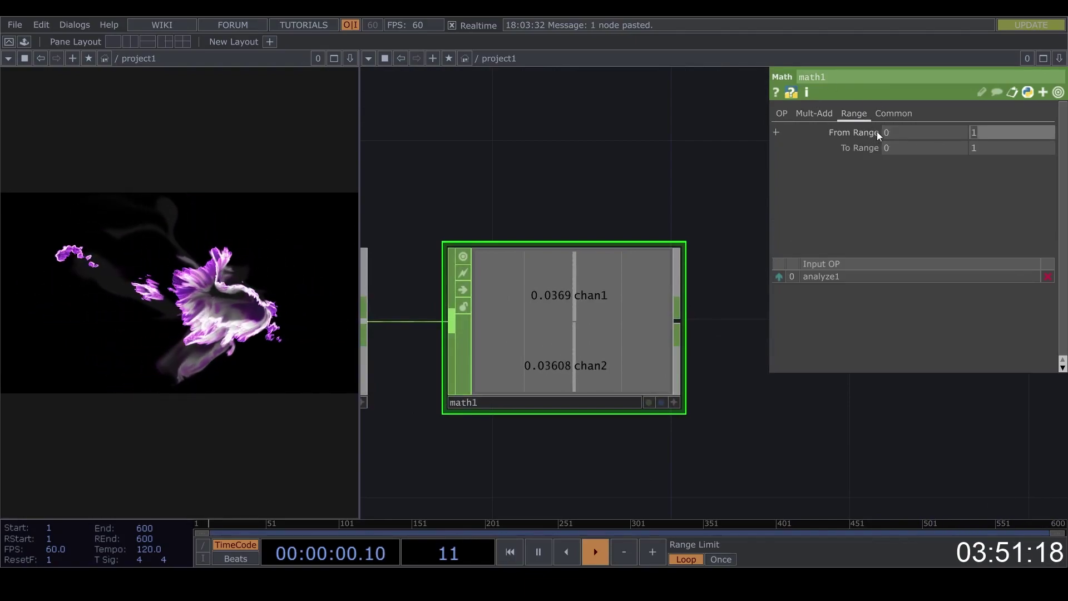
text(0.1)
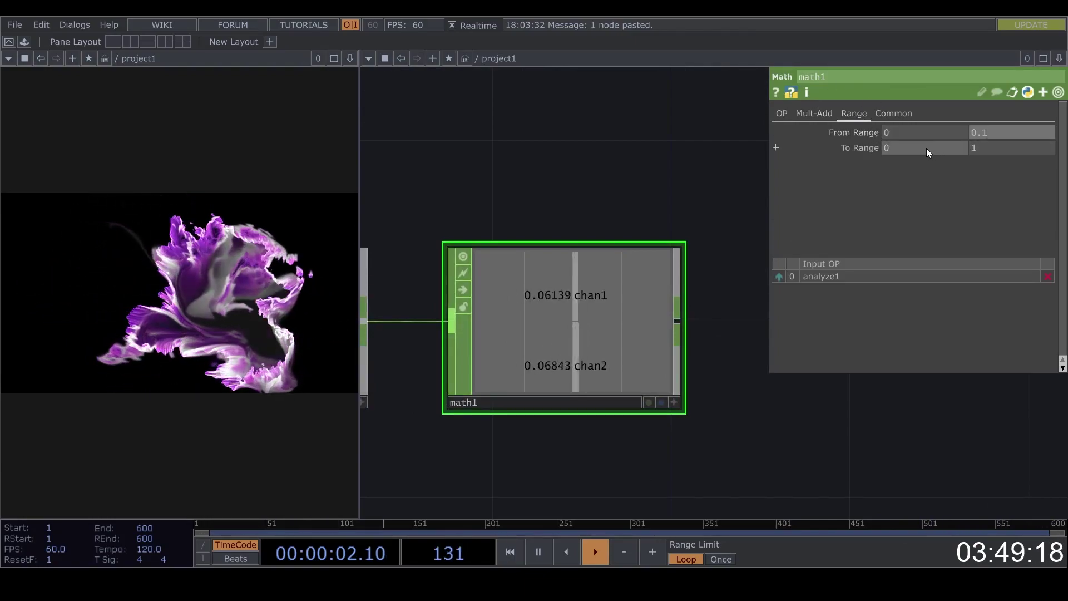
click(927, 148)
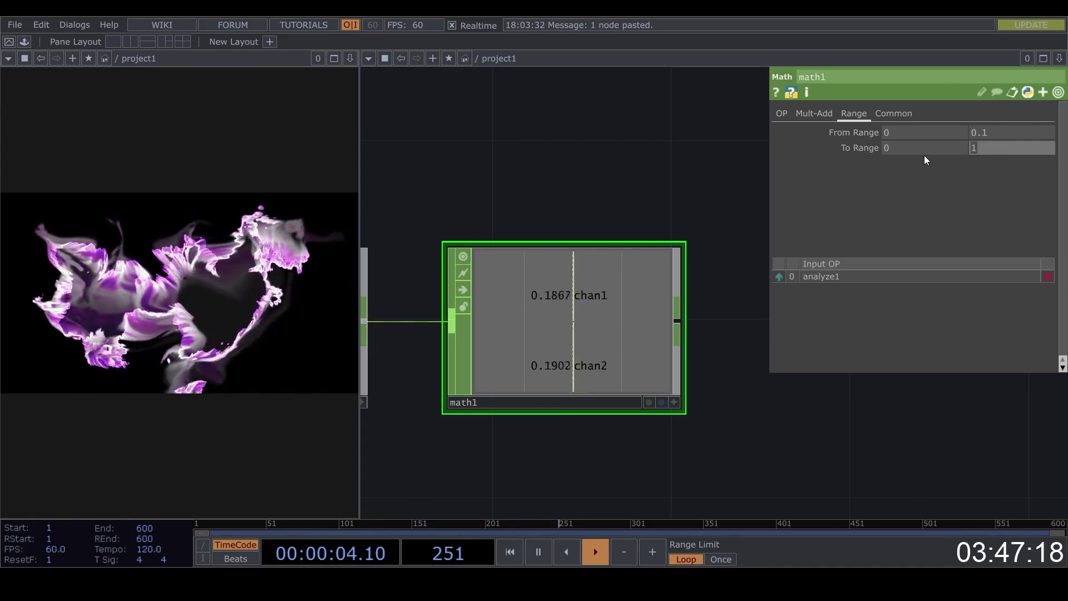
Export the Math CHOP's chan1 to the value of the Constant CHOP so the audio drives the noise speed.
scroll(723, 273, down, 8)
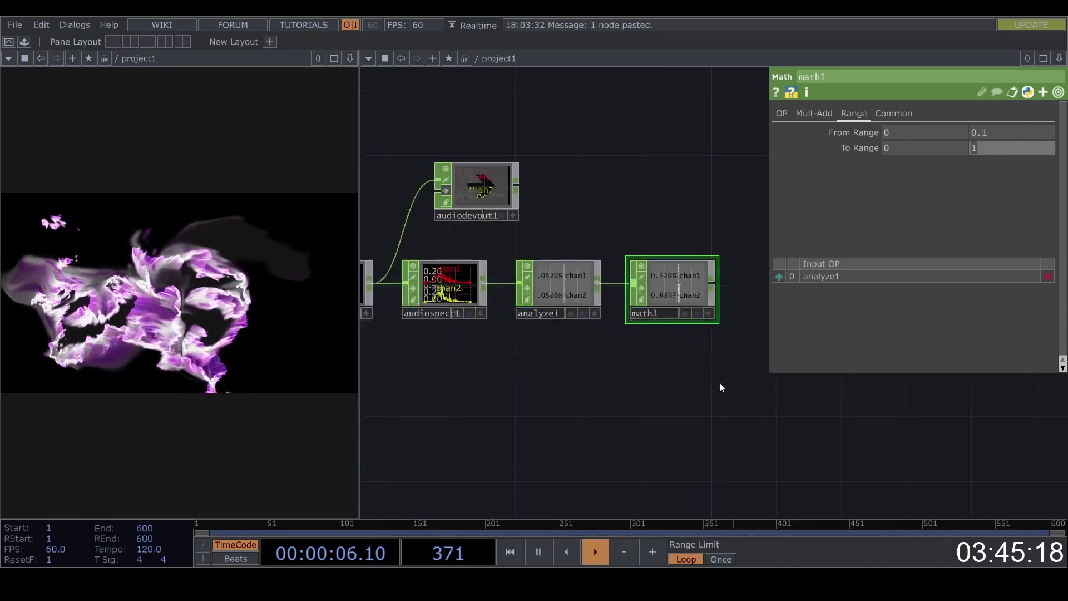
click(685, 238)
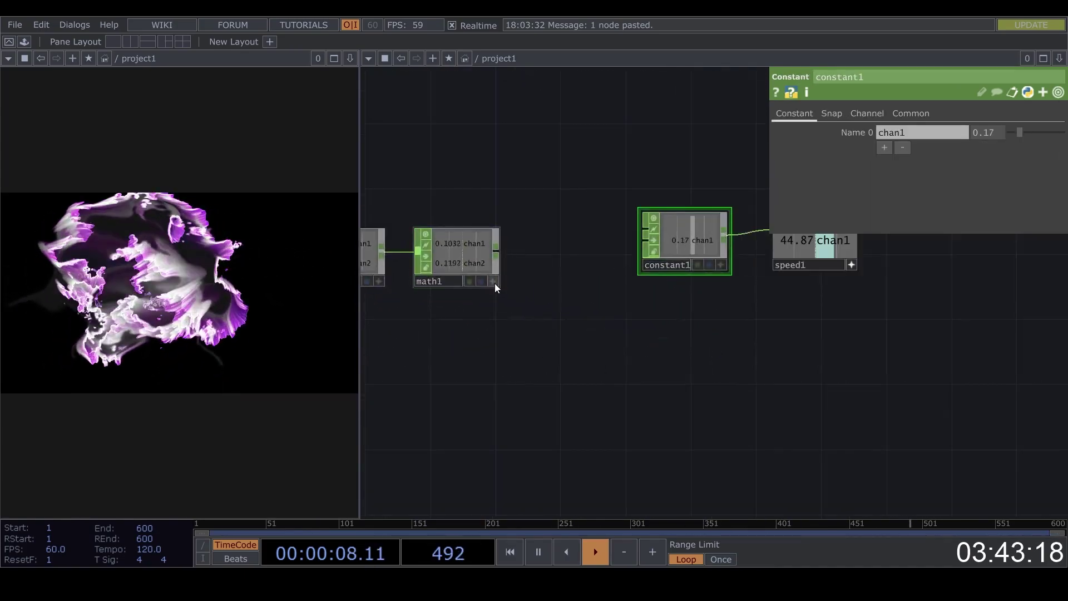
click(493, 281)
drag(474, 241, 1003, 103)
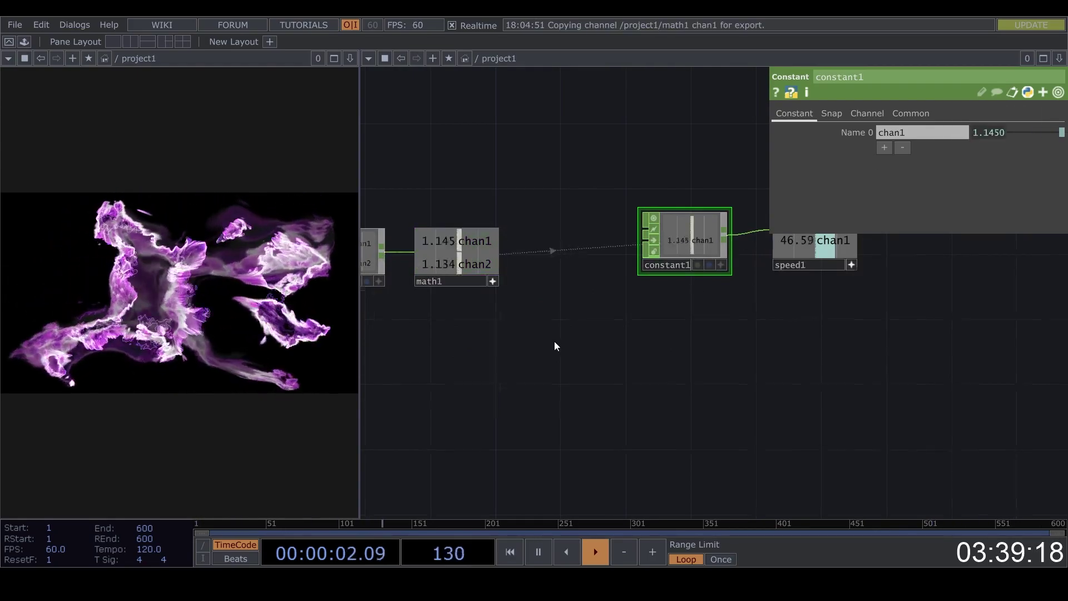
Set the Audio Device Out CHOP's Volume to 0.138.
scroll(612, 356, down, 5)
scroll(456, 228, up, 5)
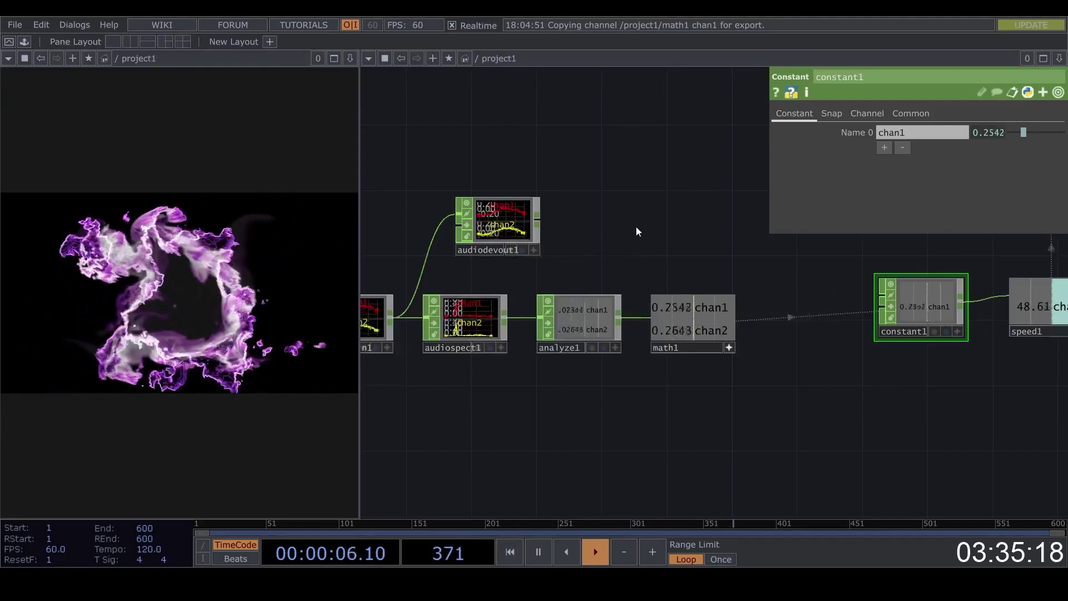
drag(619, 213, 577, 207)
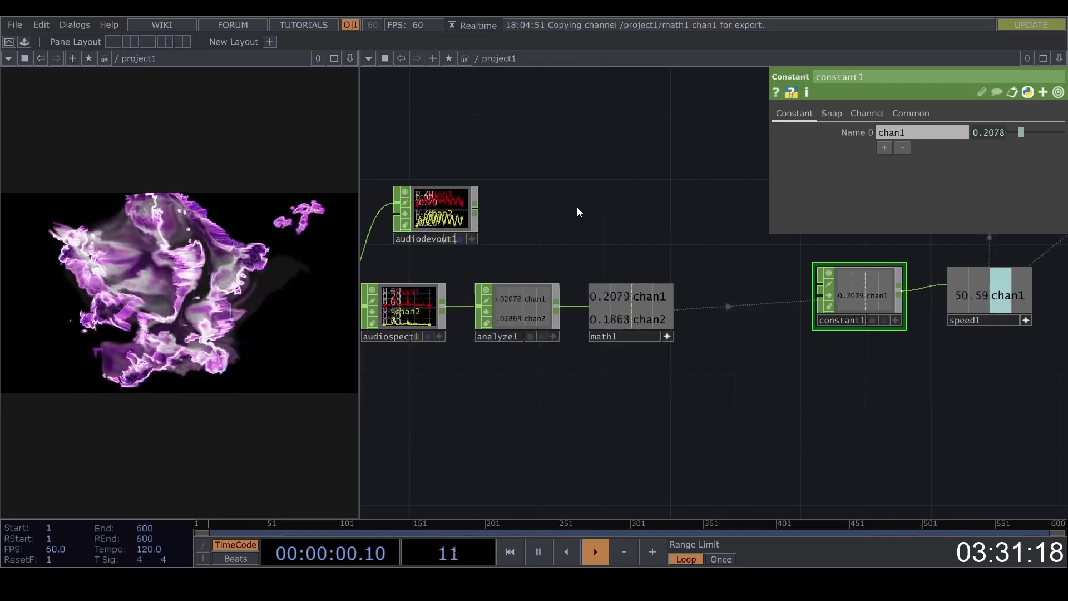
drag(428, 206, 529, 198)
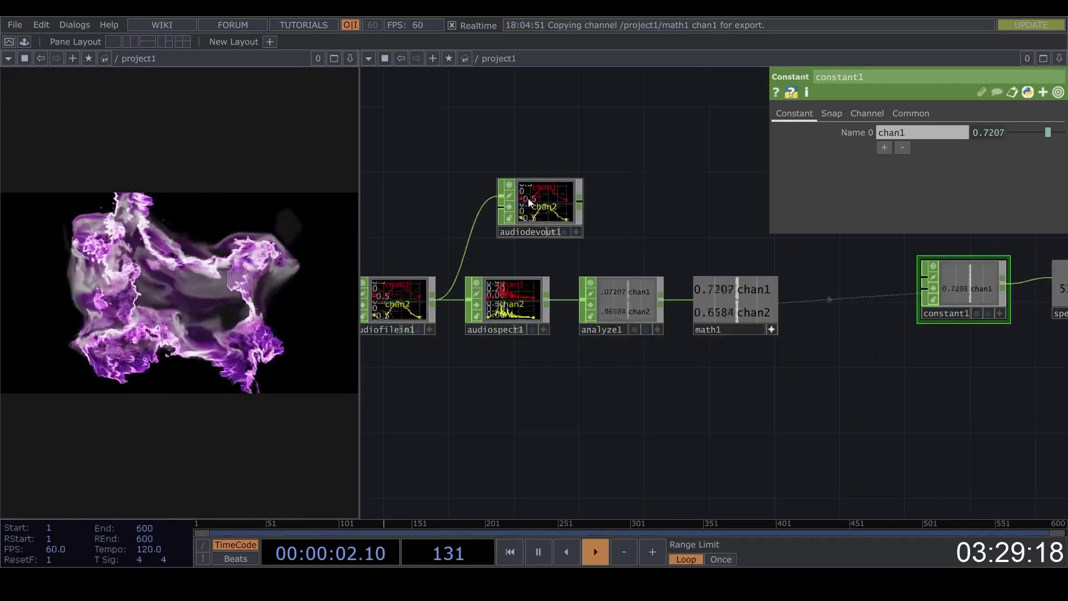
click(528, 198)
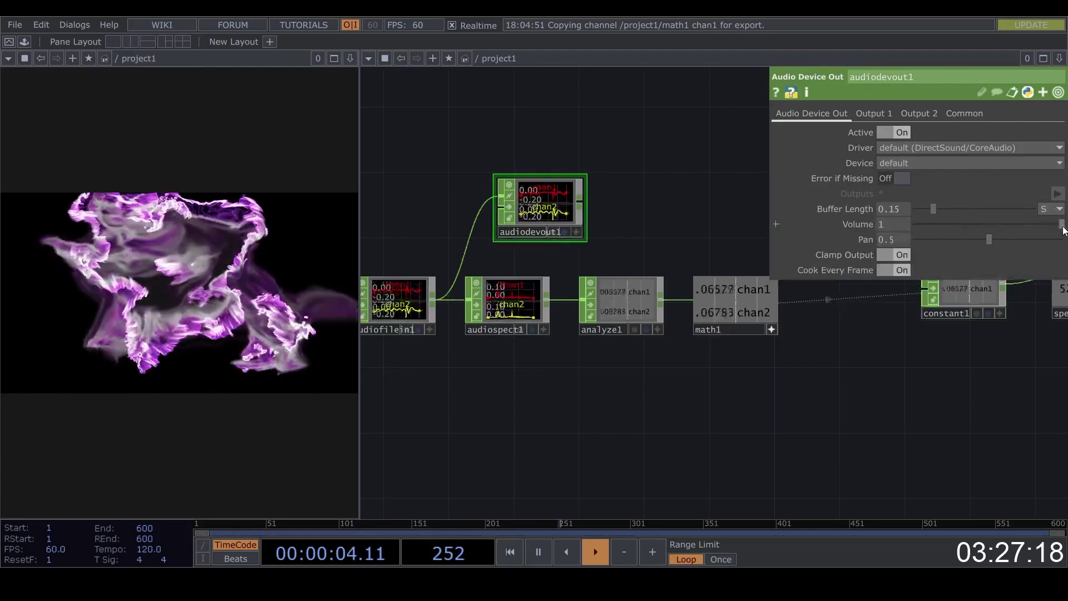
drag(949, 228, 936, 225)
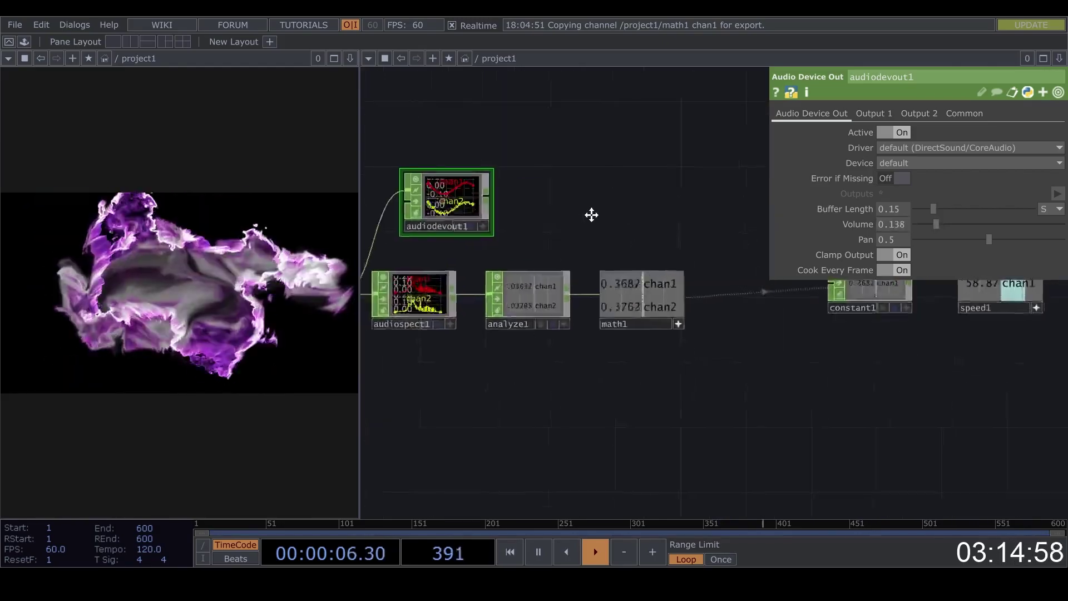
Set the Math CHOP's To Range to a minimum of 0.1 and a maximum of 1, trying 0.8 as the maximum.
drag(591, 215, 579, 213)
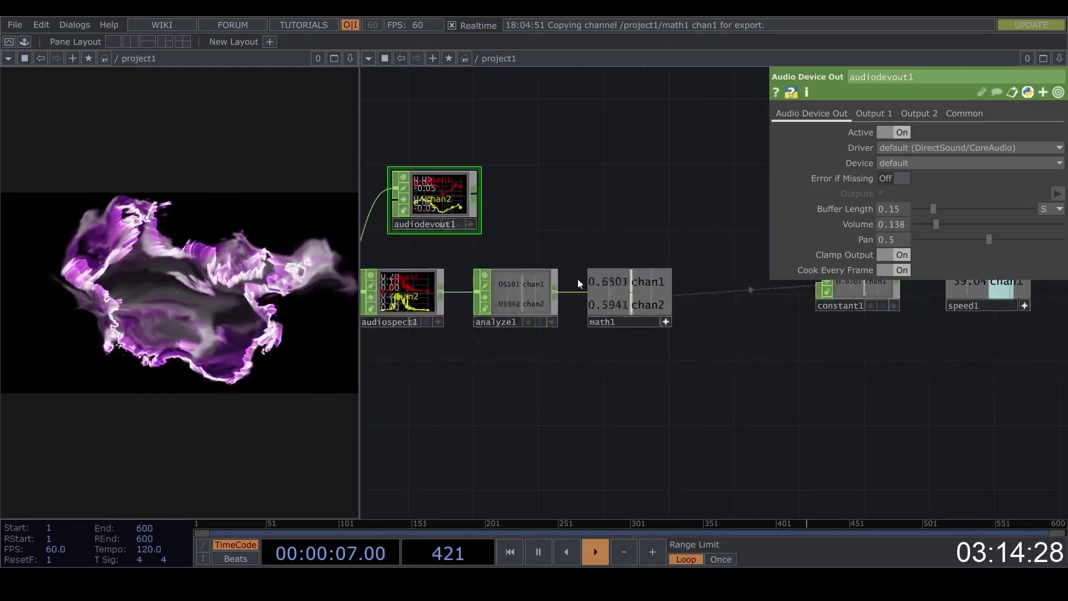
click(613, 326)
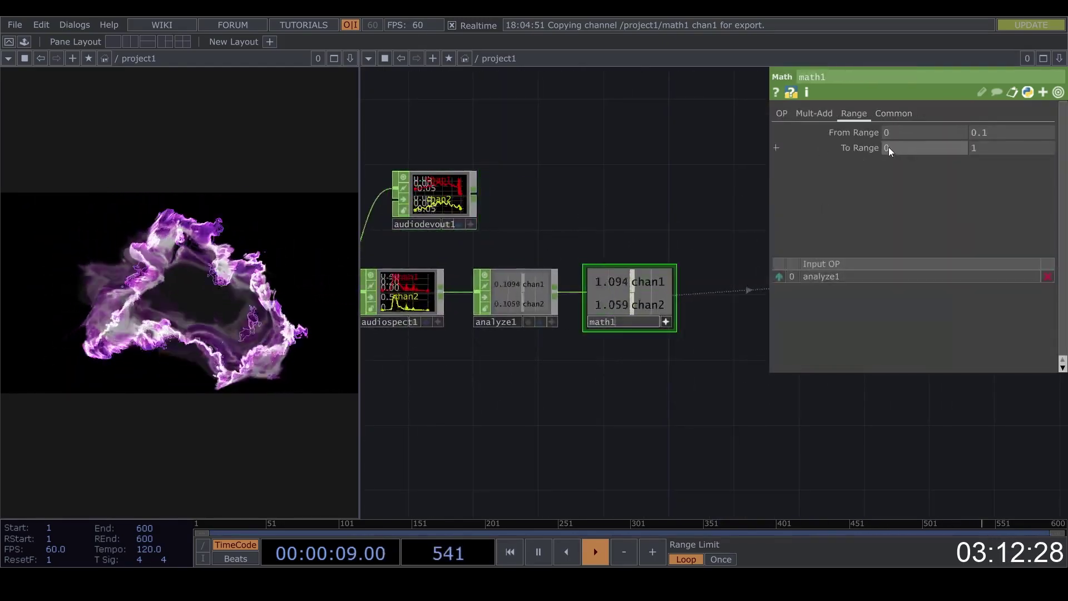
middle_drag(885, 148, 897, 167)
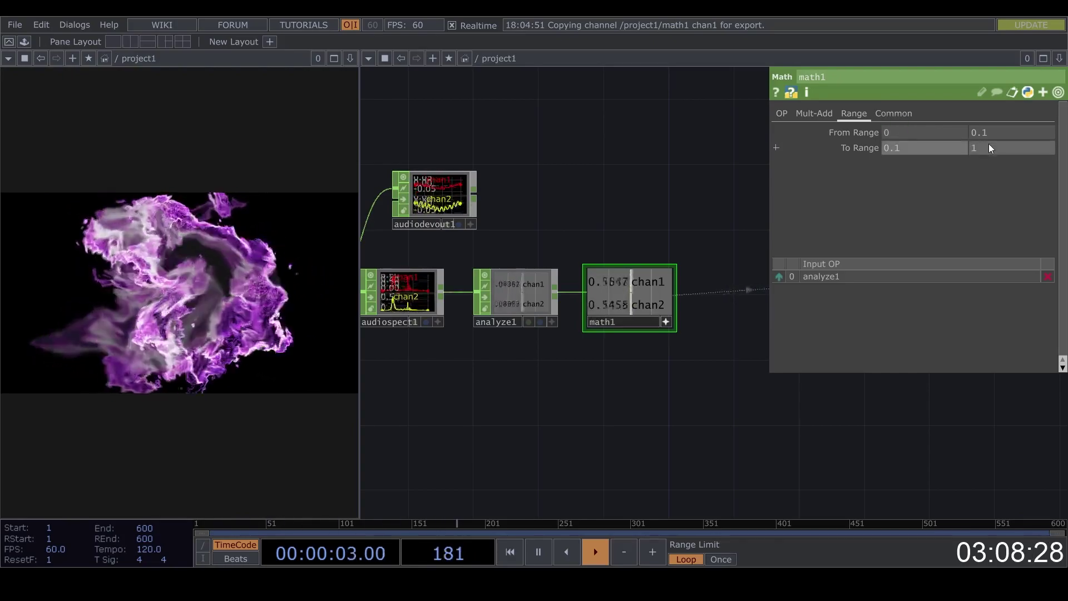
middle_drag(989, 144, 1001, 137)
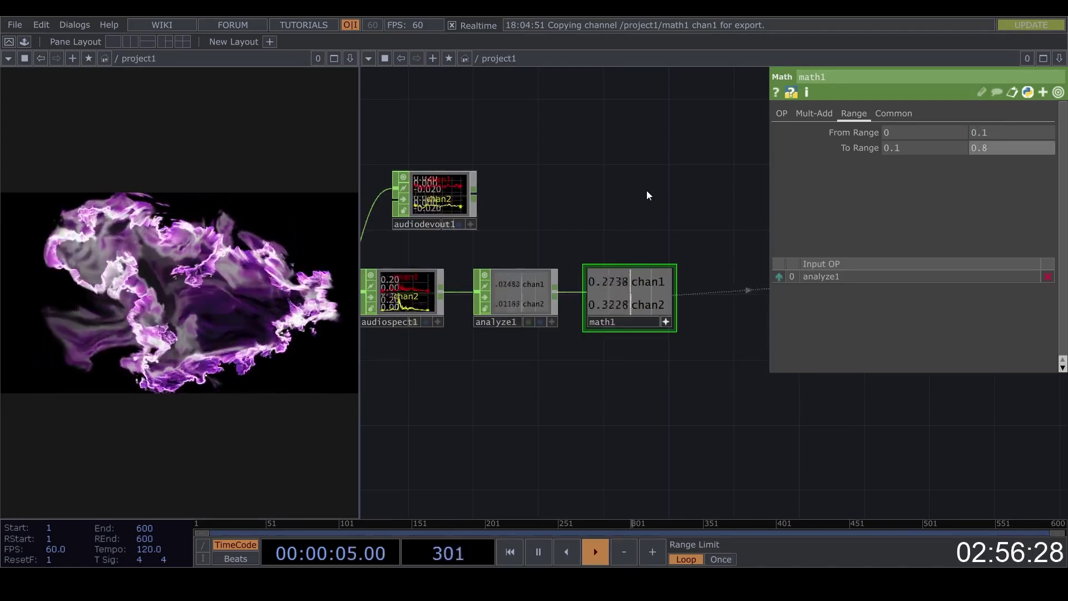
drag(647, 195, 482, 207)
scroll(576, 201, down, 2)
middle_drag(984, 147, 992, 147)
Set both Scale values of the feedback loop's Transform TOP to 1.006.
drag(668, 247, 585, 255)
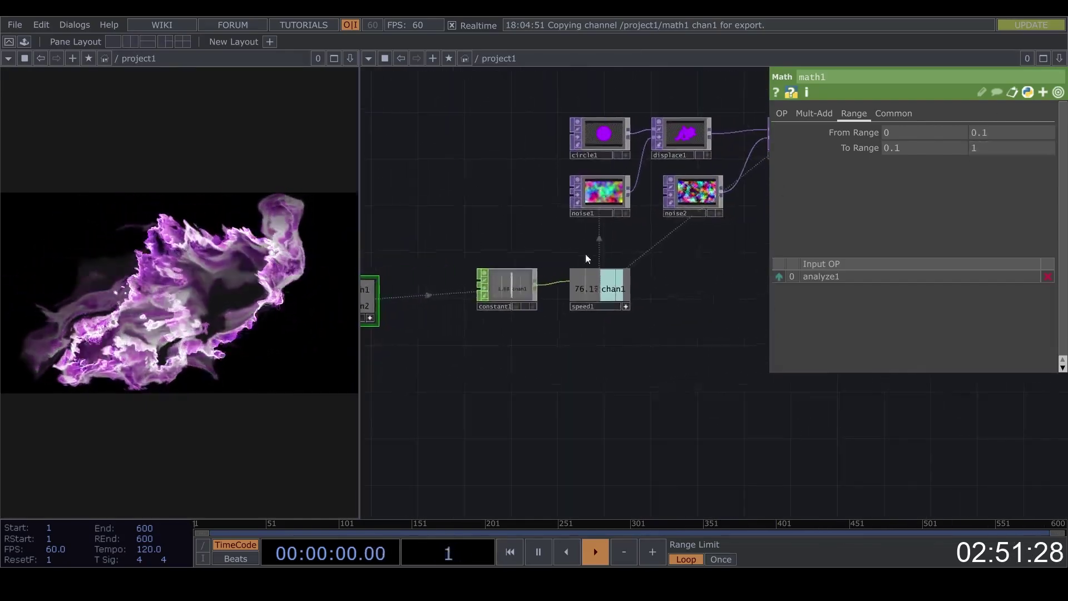
drag(586, 362, 620, 380)
key(Tab)
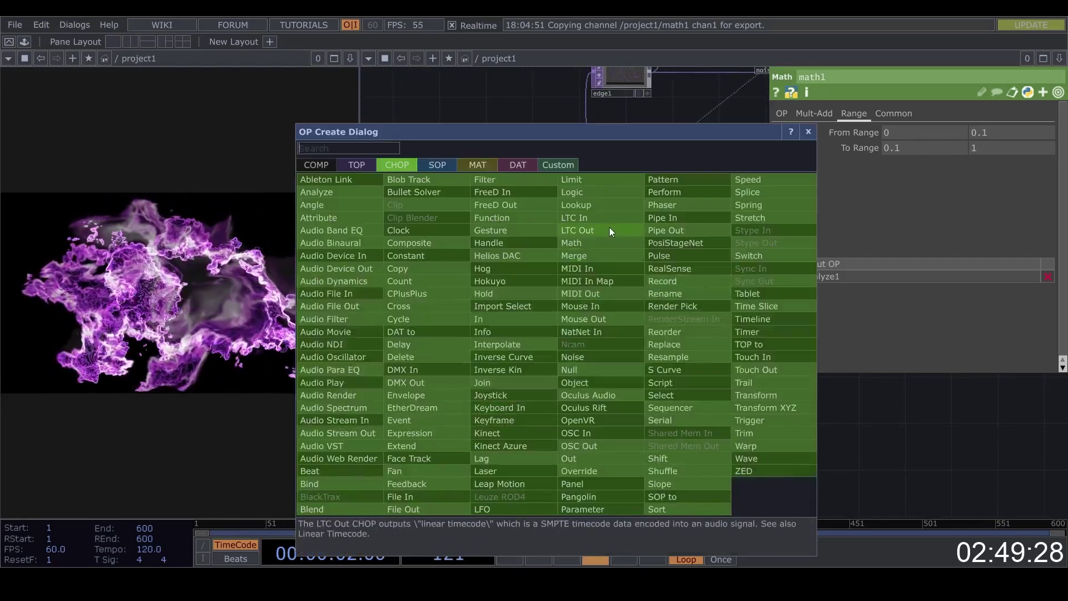
key(Escape)
drag(638, 197, 523, 395)
drag(692, 296, 512, 378)
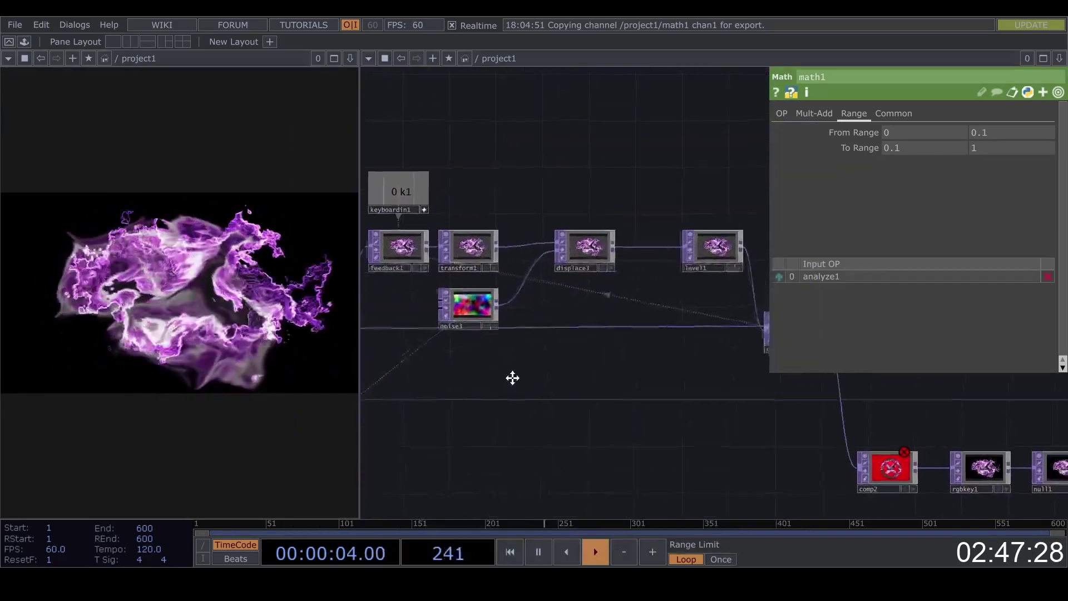
scroll(512, 378, right, 3)
scroll(503, 364, left, 5)
click(515, 257)
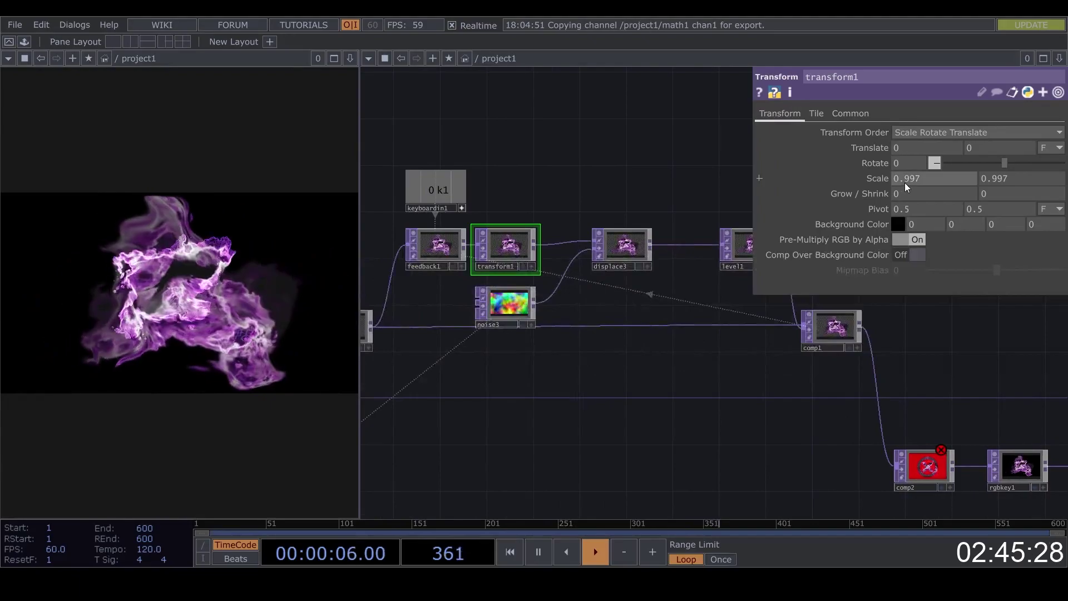
mouse_move(880, 178)
middle_down()
mouse_move(886, 209)
mouse_move(880, 162)
middle_up()
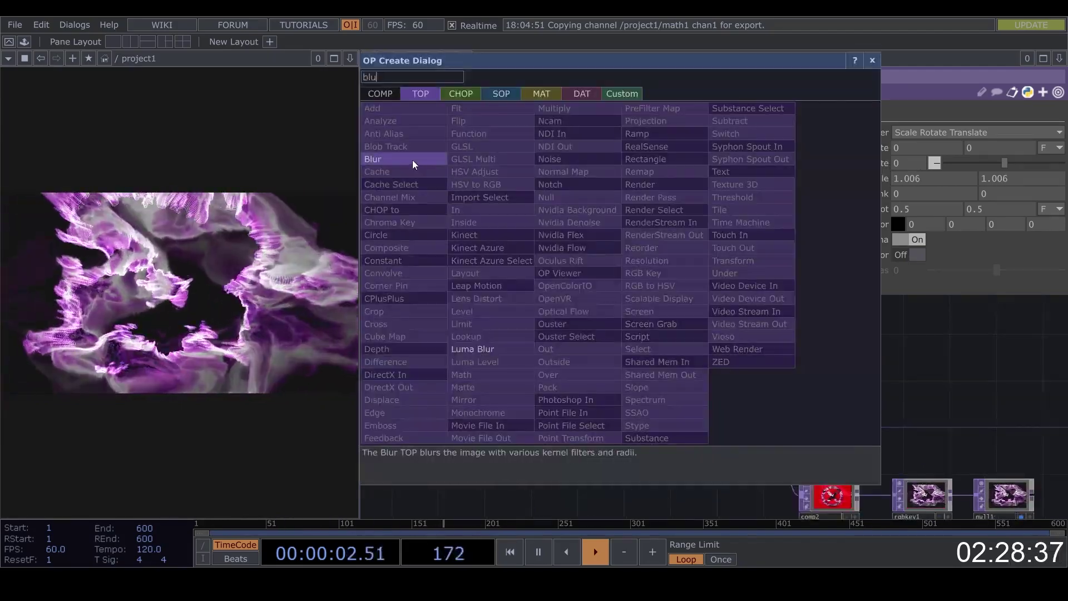
Insert a Blur TOP between displace3 and level1, and align it with the chain.
click(404, 165)
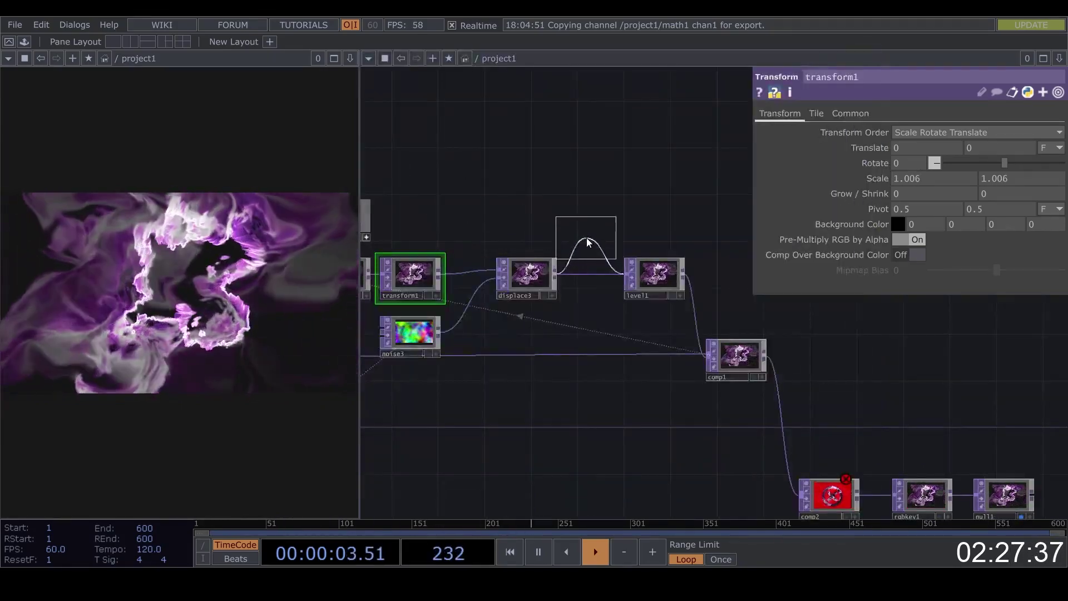
click(584, 242)
drag(651, 278, 687, 278)
drag(586, 247, 610, 282)
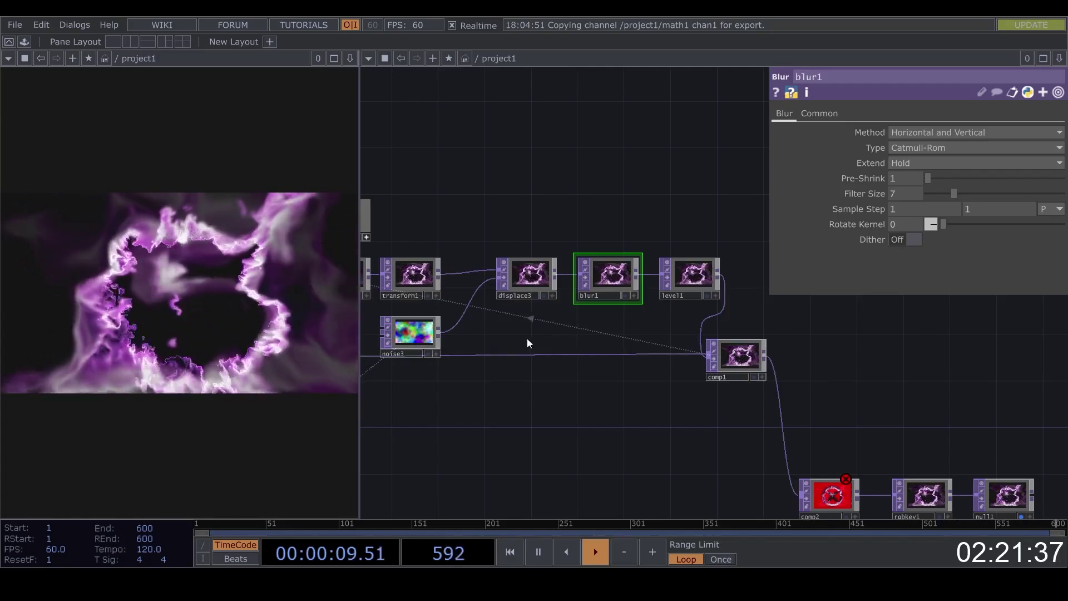
Examine the settings of noise3 and the displaced circle output of displace2 feeding the loop.
drag(533, 339, 669, 312)
click(549, 316)
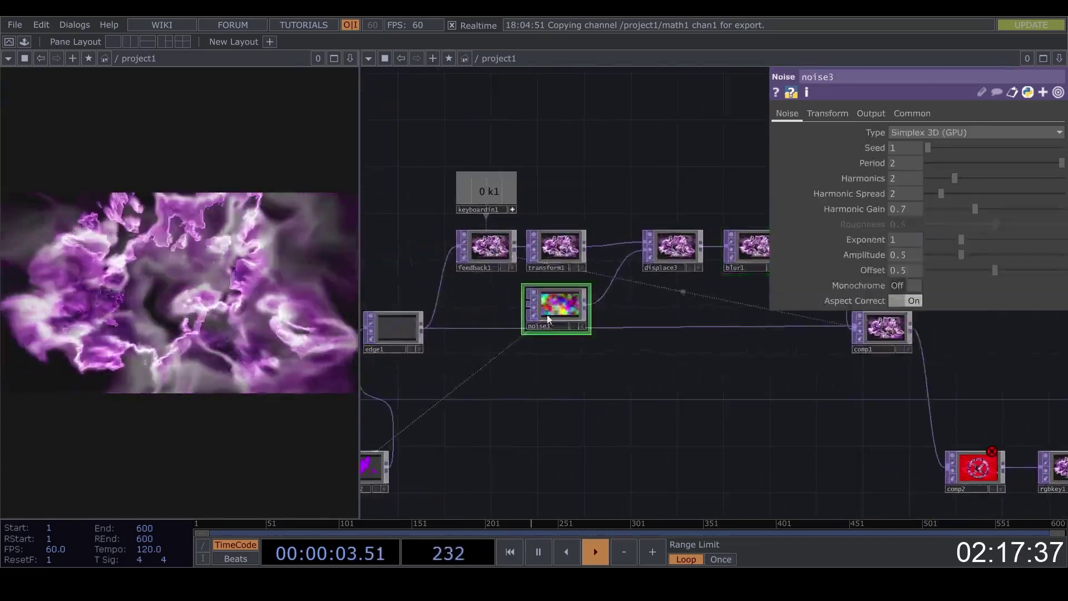
drag(526, 338, 659, 300)
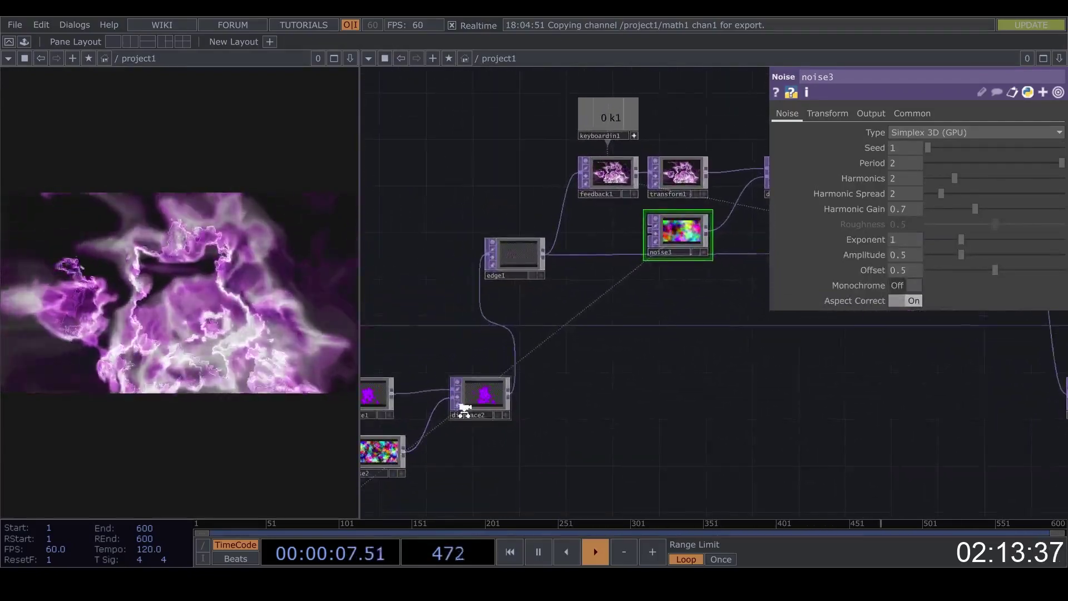
scroll(465, 409, up, 5)
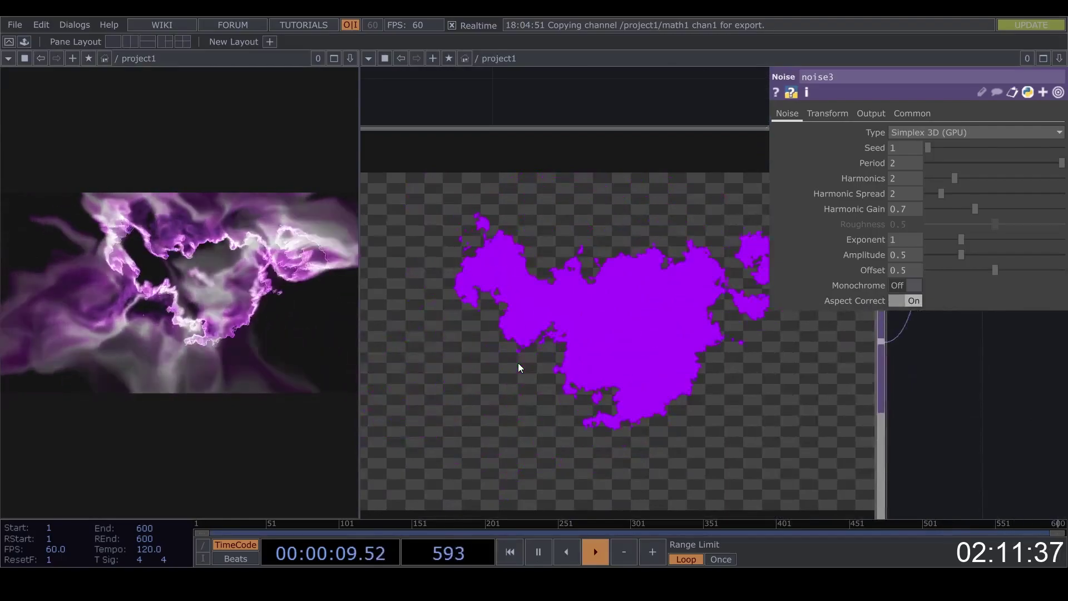
scroll(518, 363, down, 3)
scroll(516, 367, down, 5)
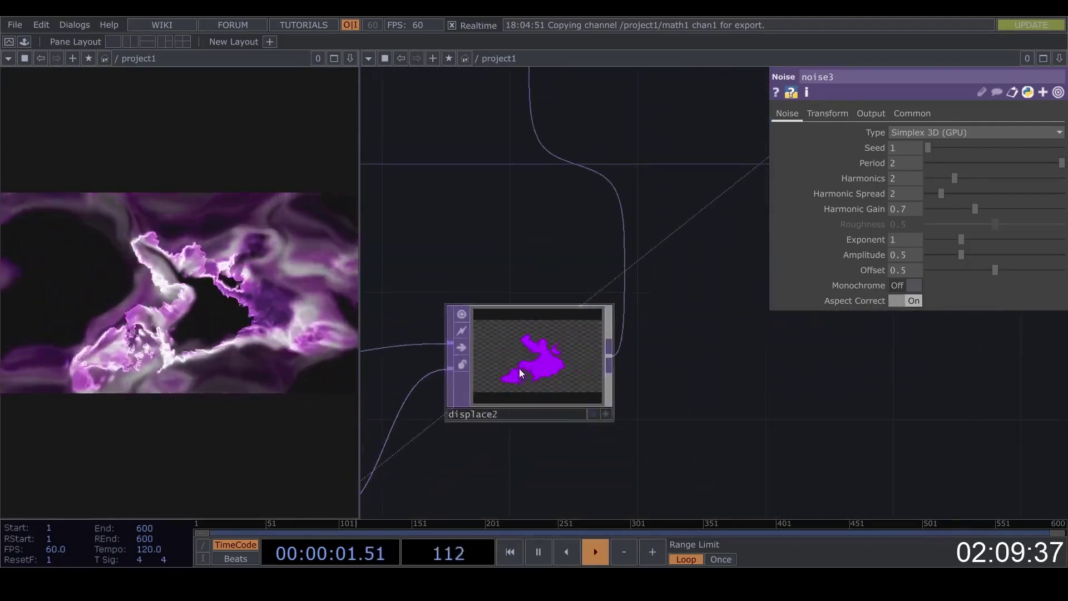
drag(595, 357, 497, 315)
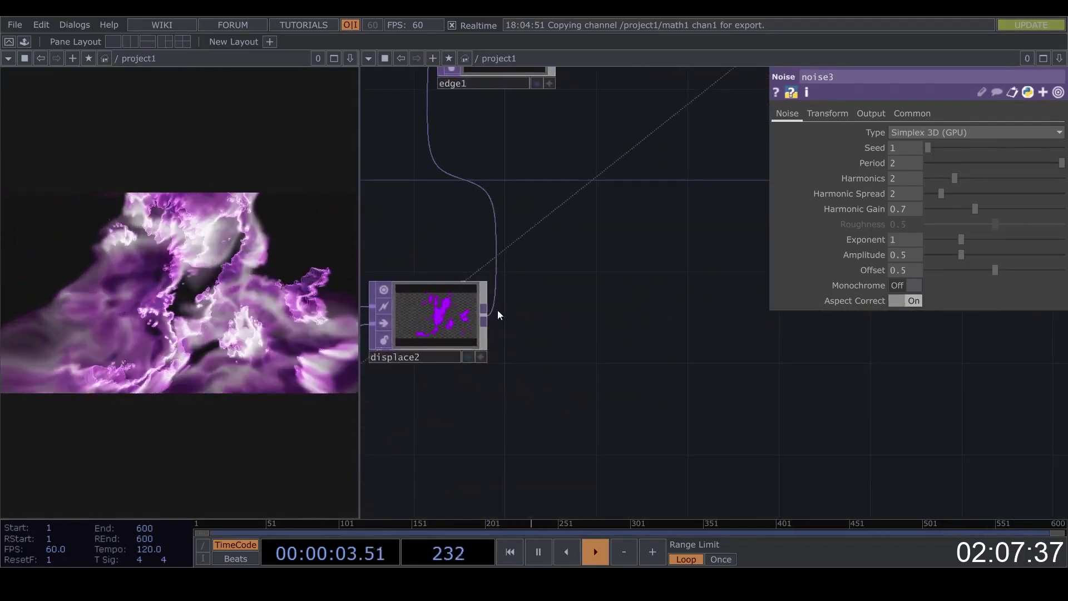
drag(544, 354, 463, 331)
scroll(613, 335, down, 3)
drag(637, 274, 494, 338)
scroll(577, 359, down, 3)
drag(604, 344, 596, 346)
Insert a Displace TOP between displace3 and blur1, and space out the surrounding nodes.
scroll(574, 196, up, 3)
right_drag(701, 325, 575, 252)
drag(593, 256, 674, 256)
right_click(584, 258)
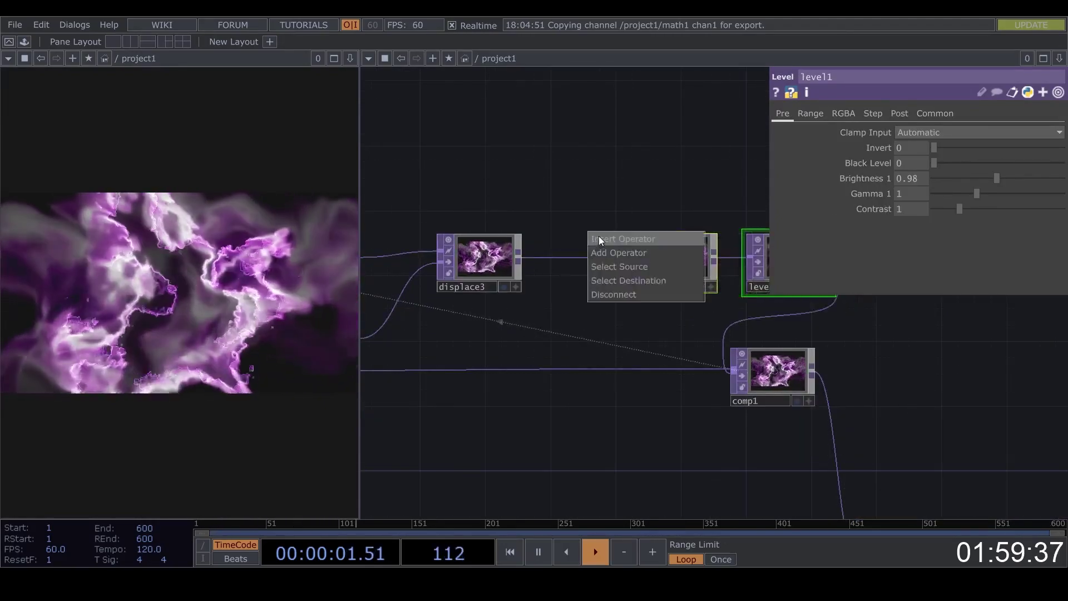
click(604, 241)
click(402, 380)
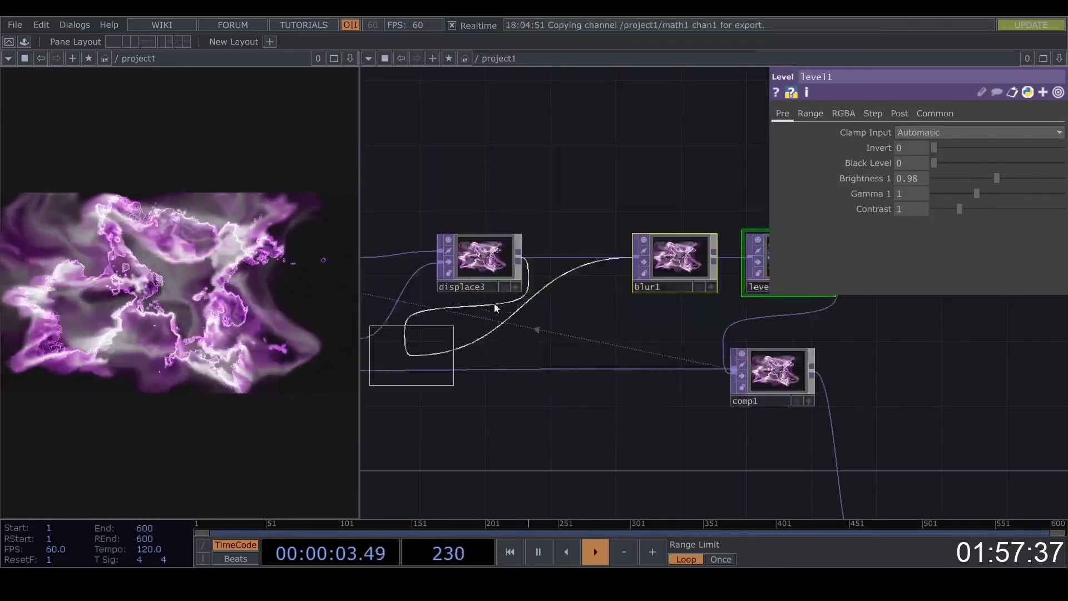
click(584, 265)
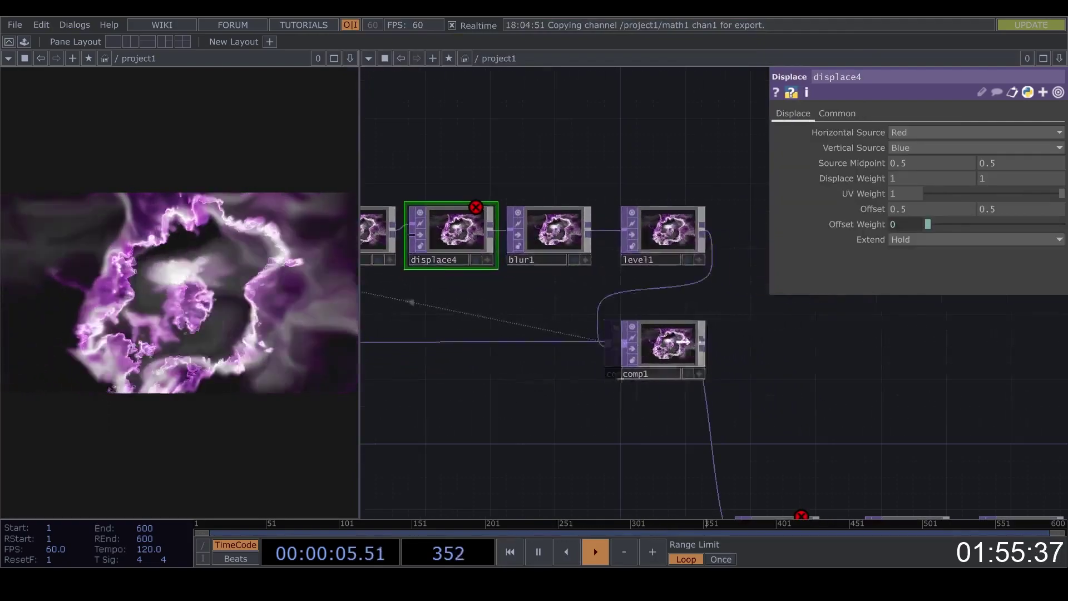
right_drag(704, 290, 547, 231)
drag(548, 231, 596, 231)
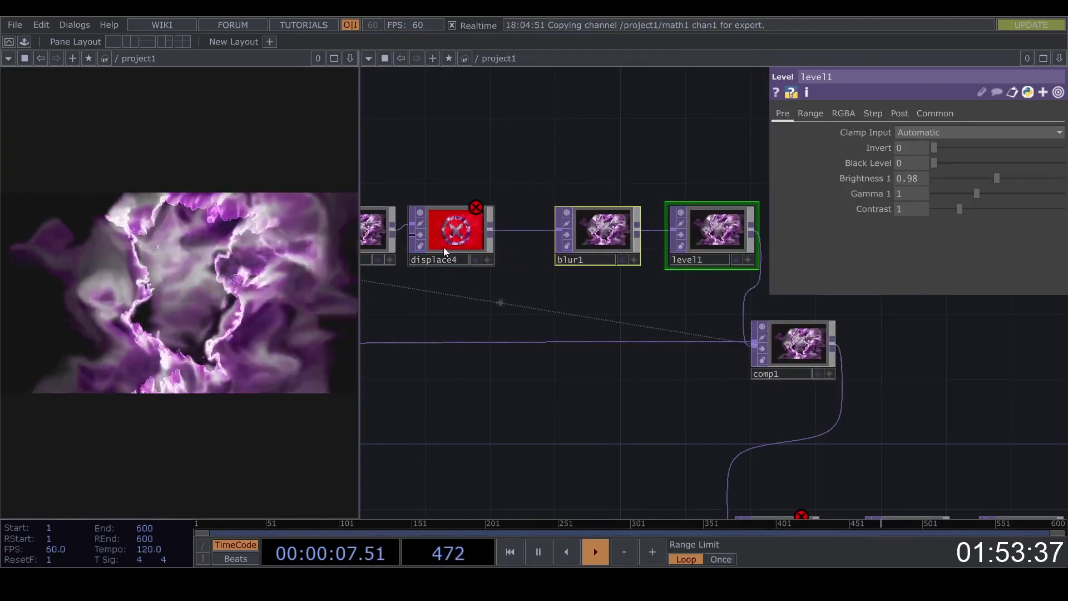
drag(444, 249, 476, 249)
Connect the output of displace2 to the second input of displace4.
scroll(458, 300, down, 3)
drag(459, 300, 753, 224)
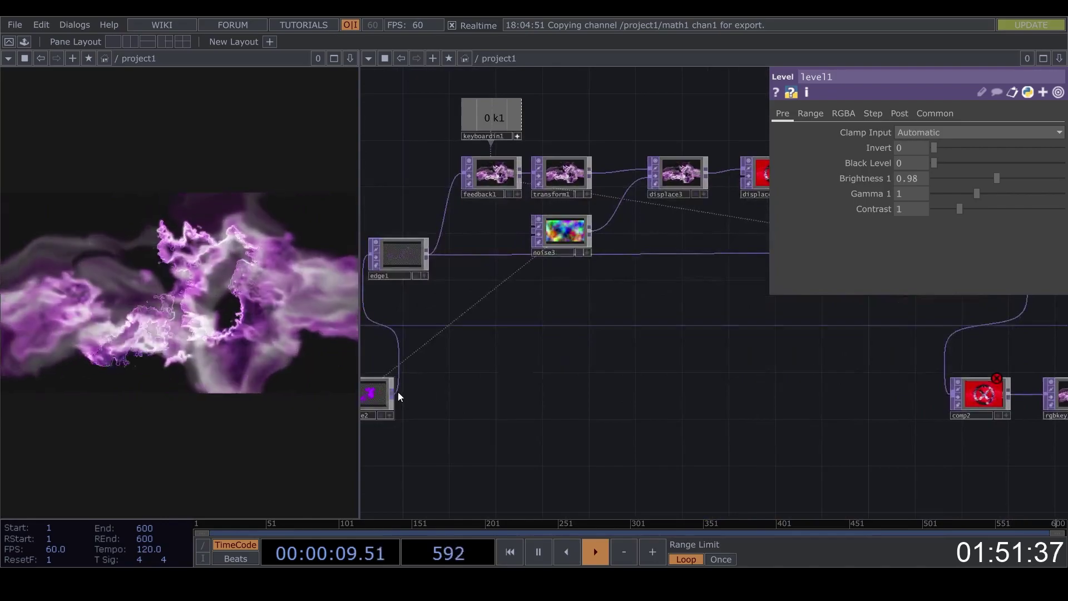
drag(394, 394, 742, 178)
drag(702, 233, 591, 261)
Set both Displace Weight values of displace4 to 0.006.
click(674, 195)
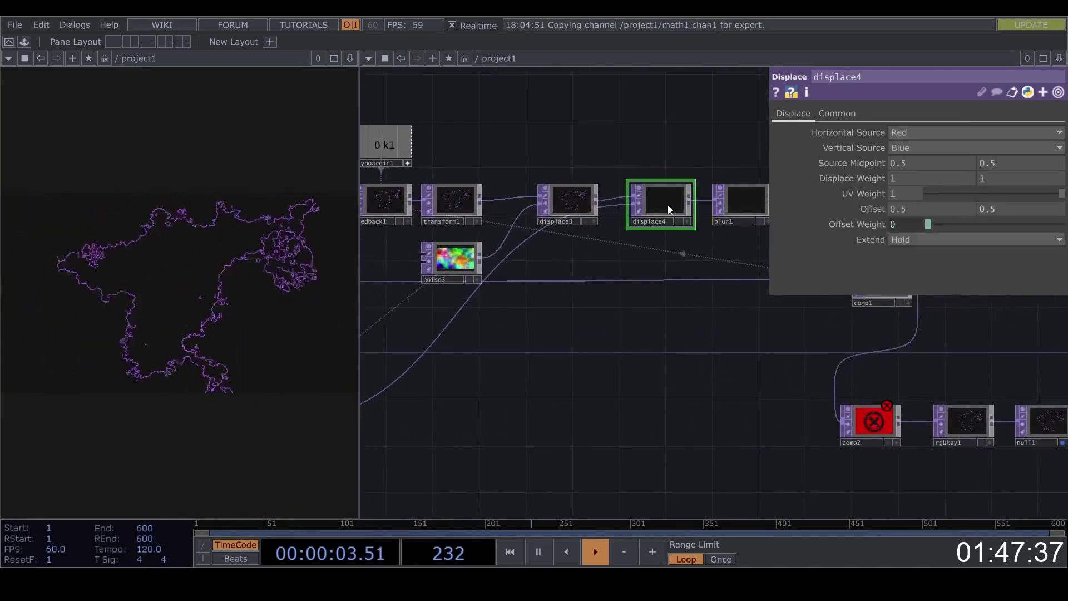
scroll(811, 187, up, 2)
mouse_move(868, 154)
middle_down()
mouse_move(876, 176)
mouse_move(878, 153)
middle_up()
Disconnect displace2 from the second input of displace4.
drag(455, 290, 674, 275)
right_click(597, 269)
click(625, 311)
Try noise3 as the second input of displace4, and disconnect it again.
drag(617, 298, 549, 316)
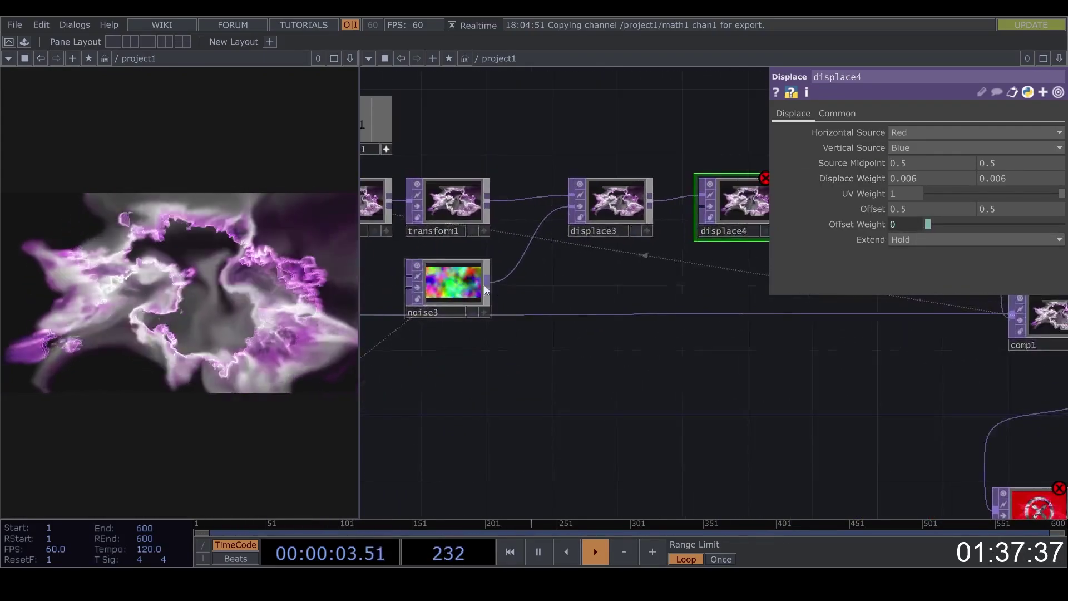
drag(654, 282, 599, 282)
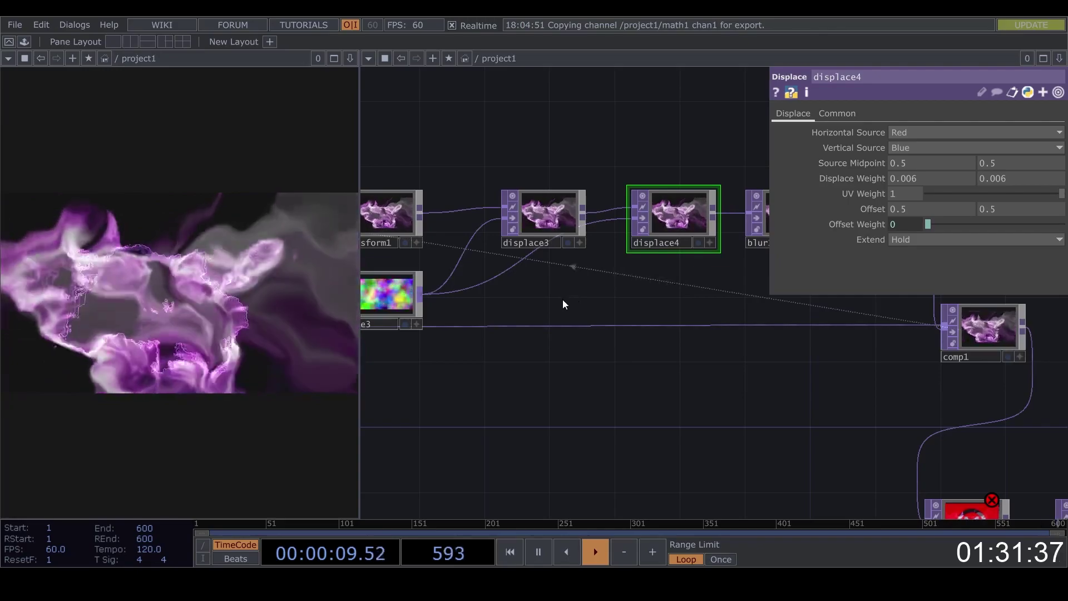
drag(510, 278, 519, 278)
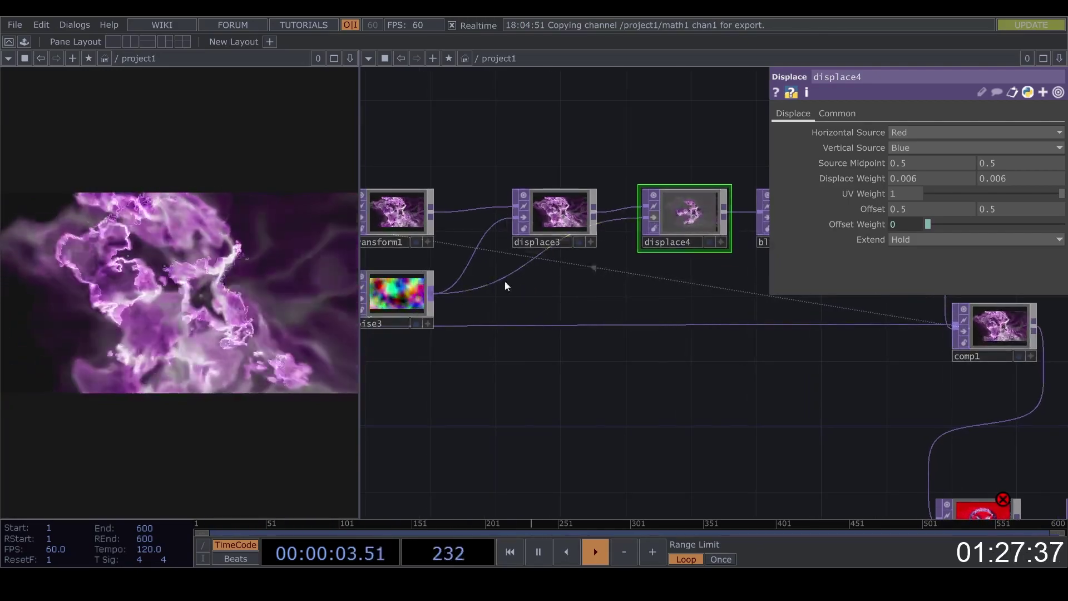
right_click(505, 281)
click(534, 317)
Try a Brightness 1 of 1 on the Level TOP, and return it to 0.98.
scroll(609, 286, down, 1)
scroll(610, 286, down, 5)
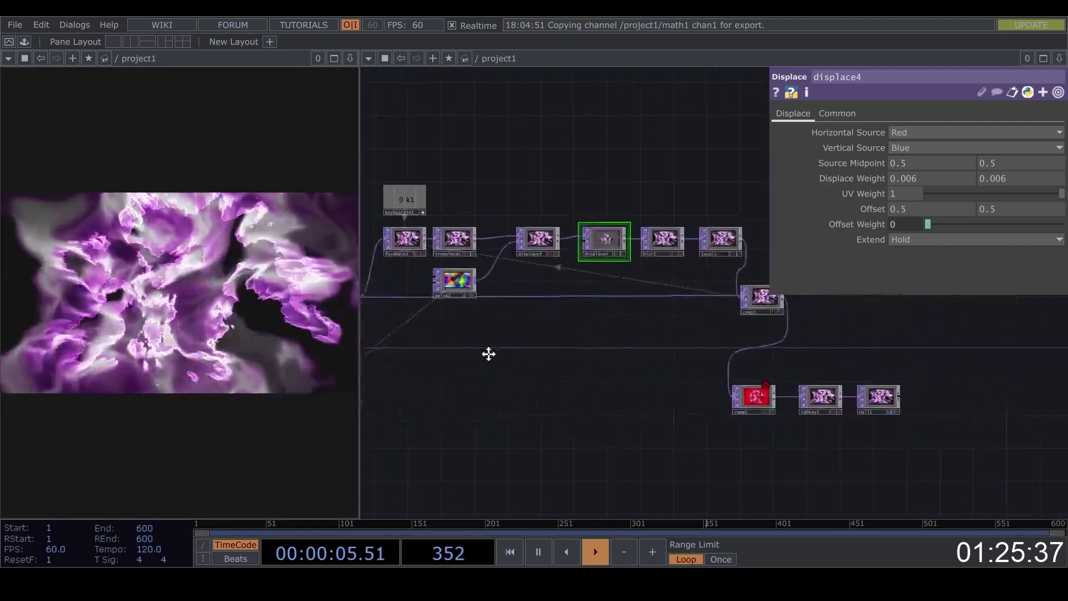
scroll(529, 281, up, 8)
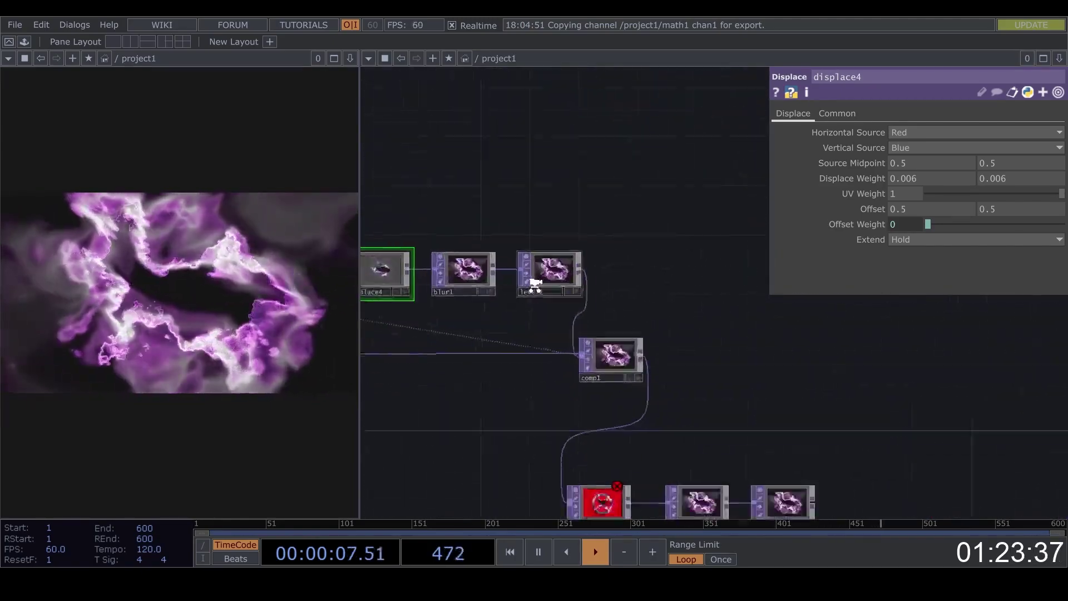
click(534, 278)
middle_drag(880, 178, 876, 151)
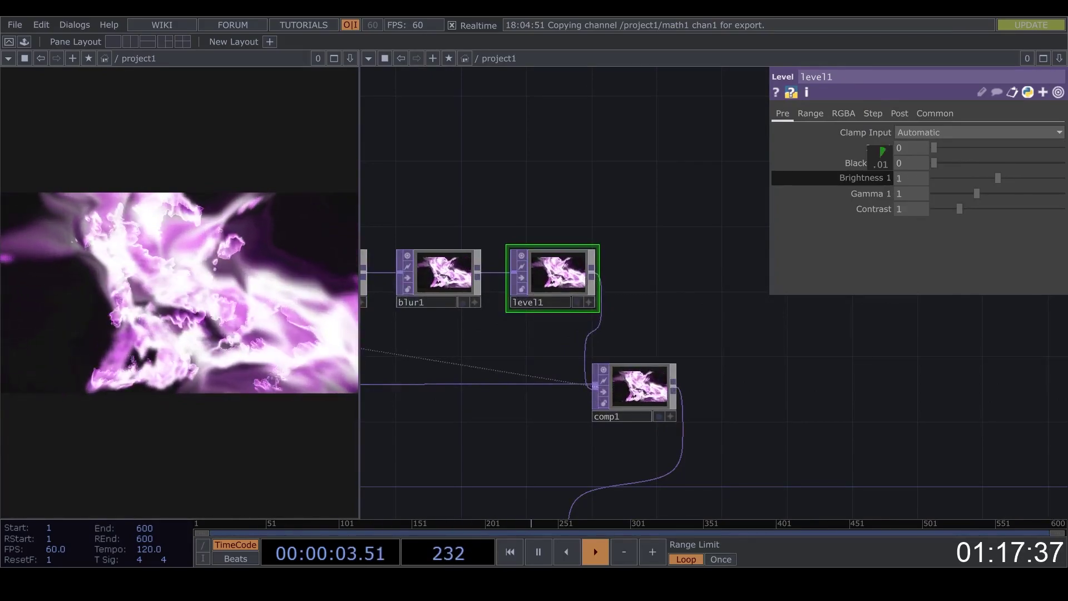
middle_drag(880, 158, 876, 161)
Delete the comp2 TOP, and move rgbkey1 and null1 in line with comp1.
scroll(706, 261, down, 4)
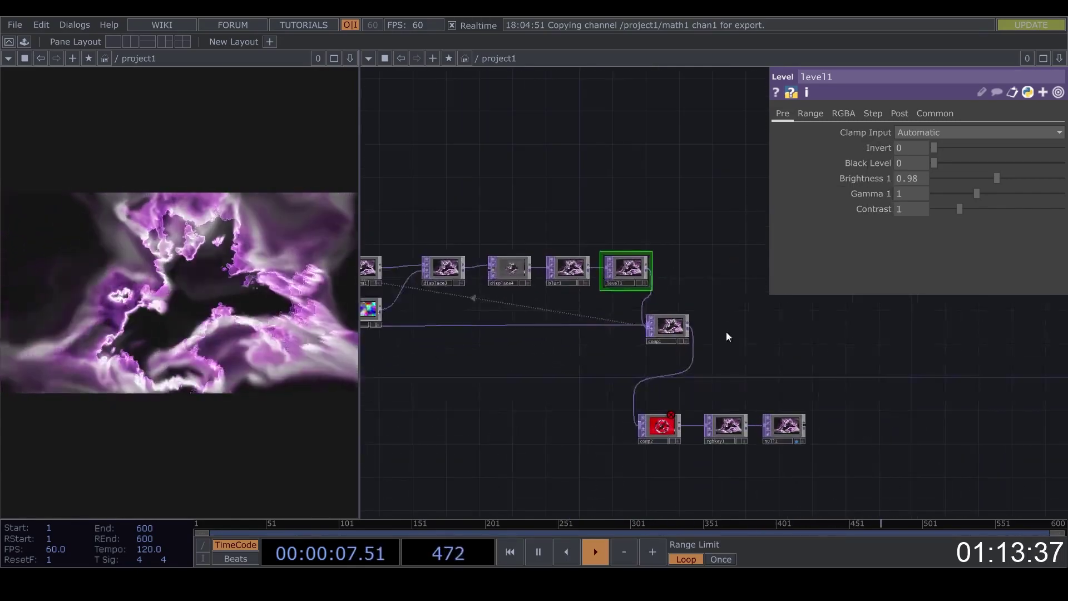
drag(721, 475, 624, 377)
click(560, 332)
key(Delete)
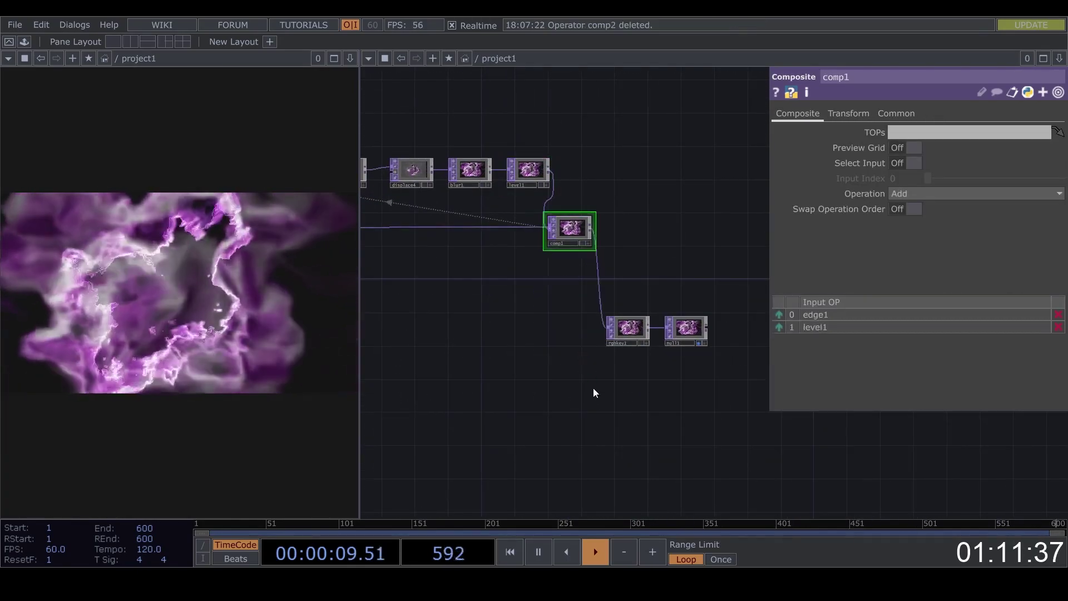
right_drag(714, 373, 624, 316)
drag(622, 328, 688, 230)
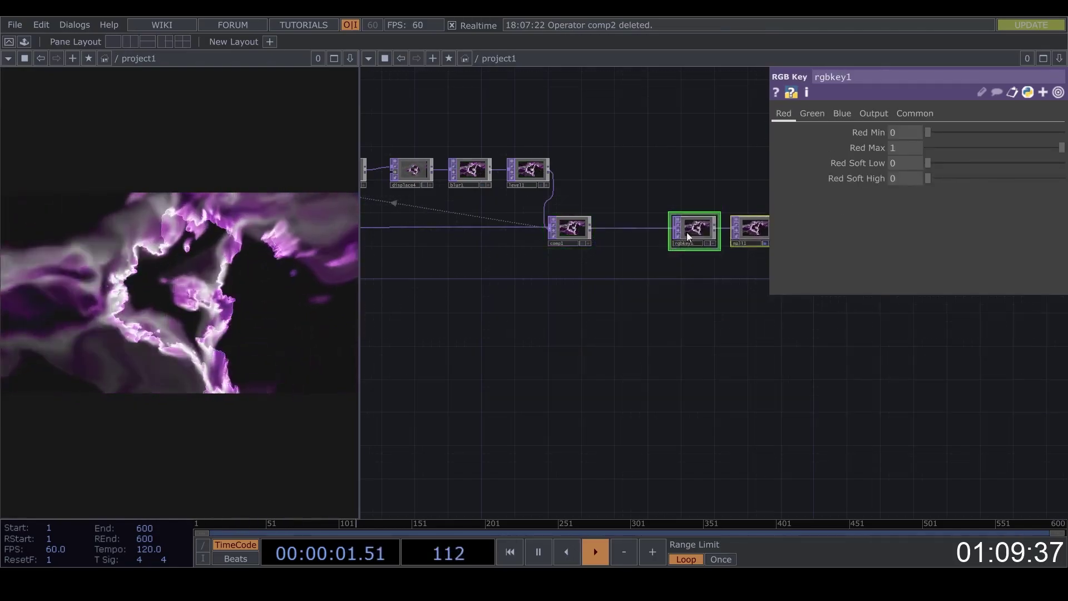
Duplicate the math1 CHOP with its analyze1 input, and place the copy above the original.
drag(650, 309, 520, 341)
drag(647, 332, 732, 364)
drag(529, 339, 701, 311)
scroll(665, 317, down, 2)
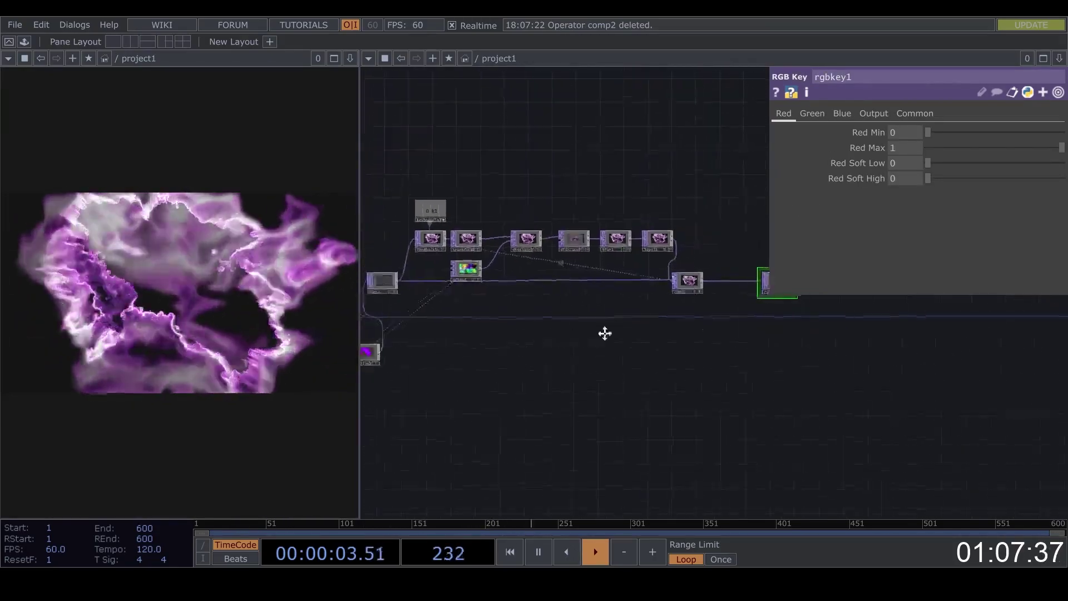
drag(603, 334, 868, 316)
scroll(507, 365, up, 5)
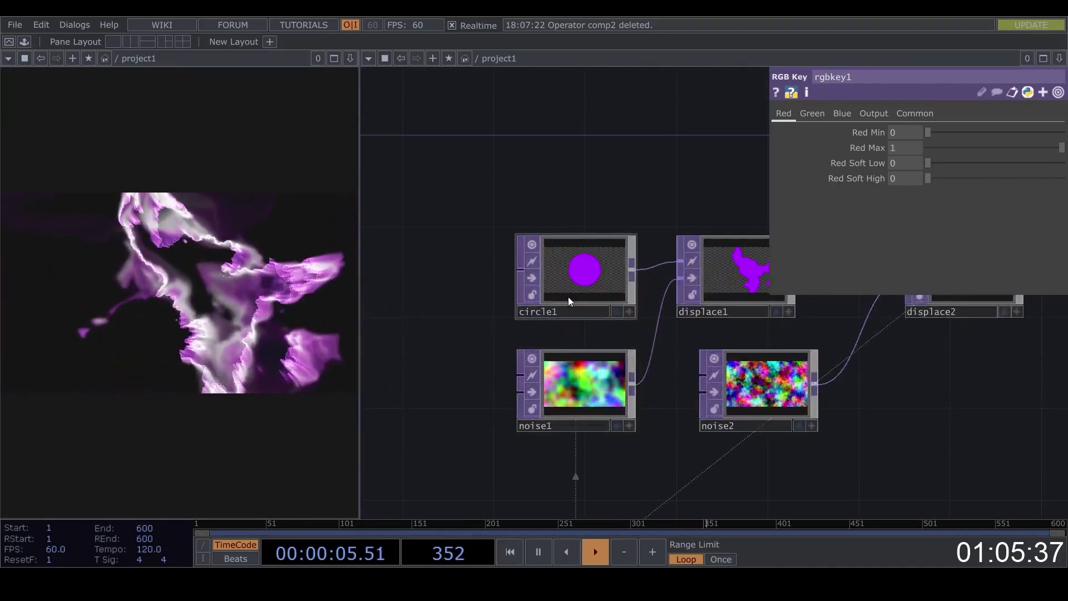
scroll(489, 217, down, 5)
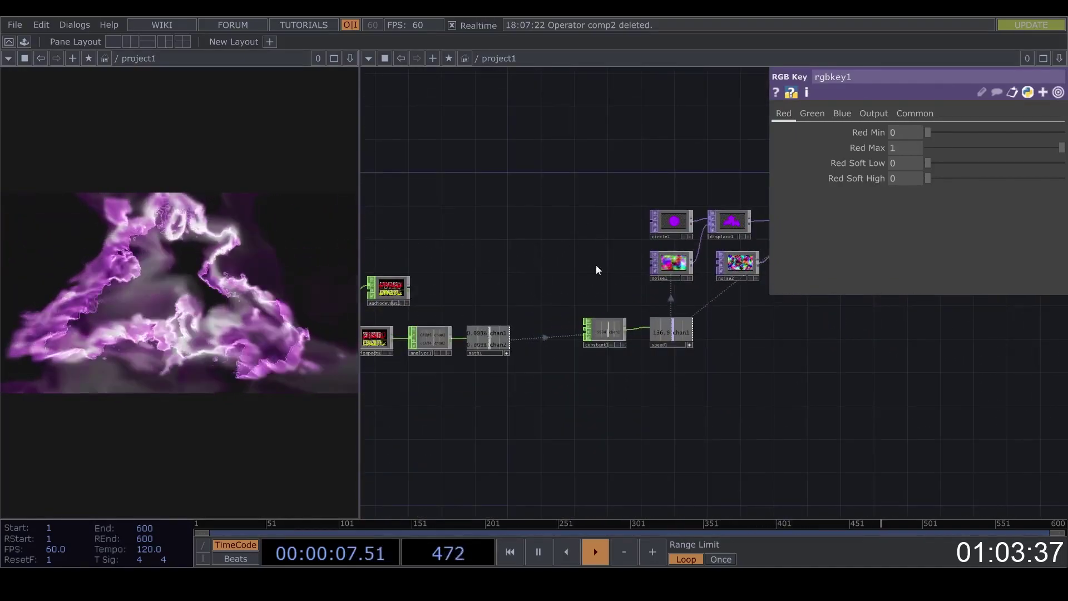
click(490, 351)
key(ctrl+c)
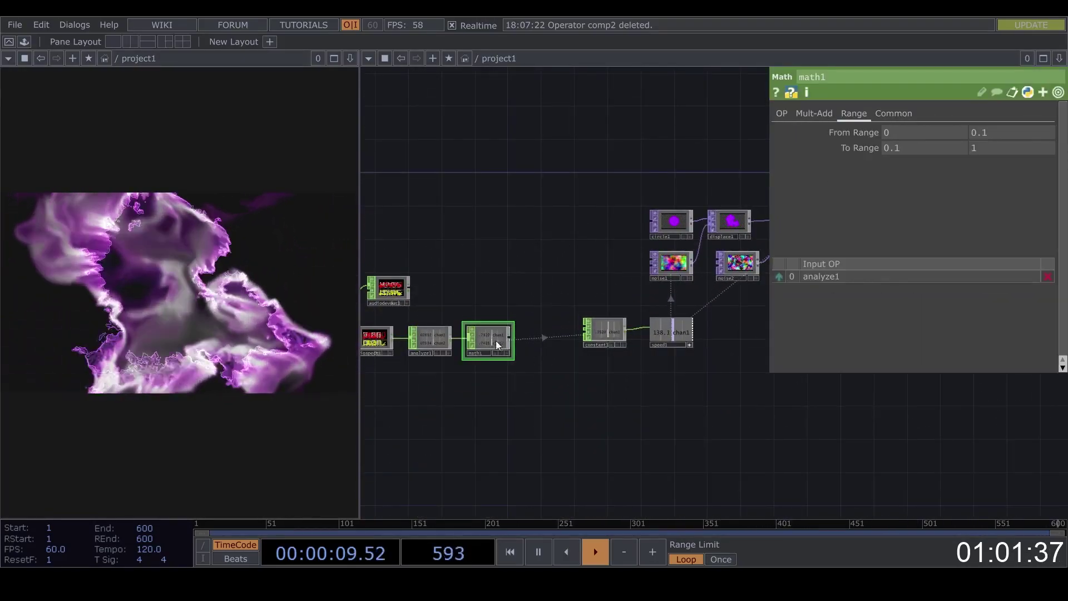
key(ctrl+v)
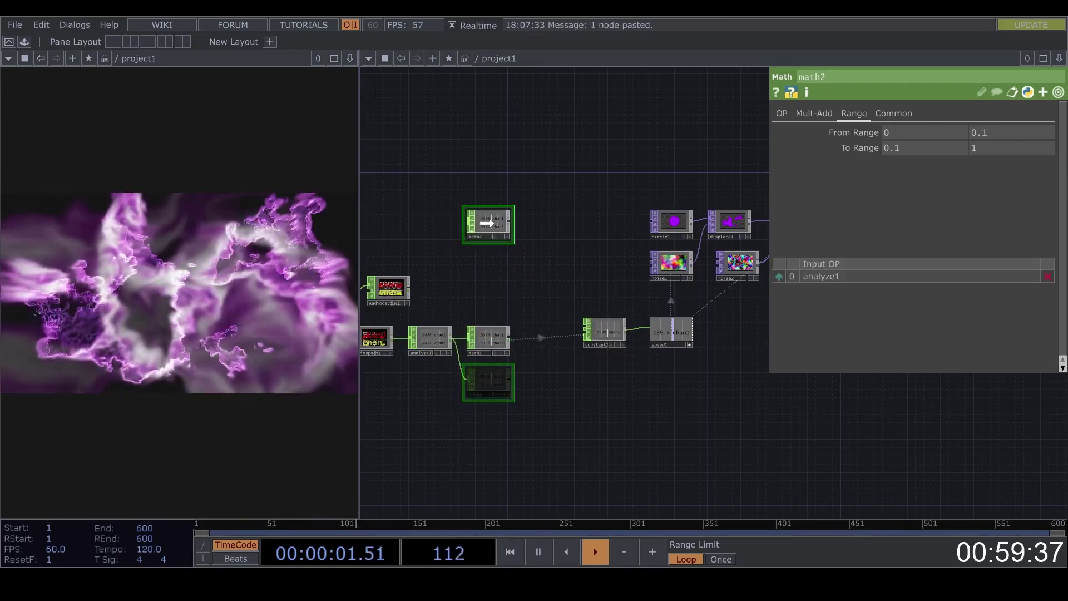
click(489, 223)
Export chan1 of the math2 CHOP to both Radius values of the circle1 TOP.
scroll(482, 222, up, 3)
scroll(474, 244, up, 2)
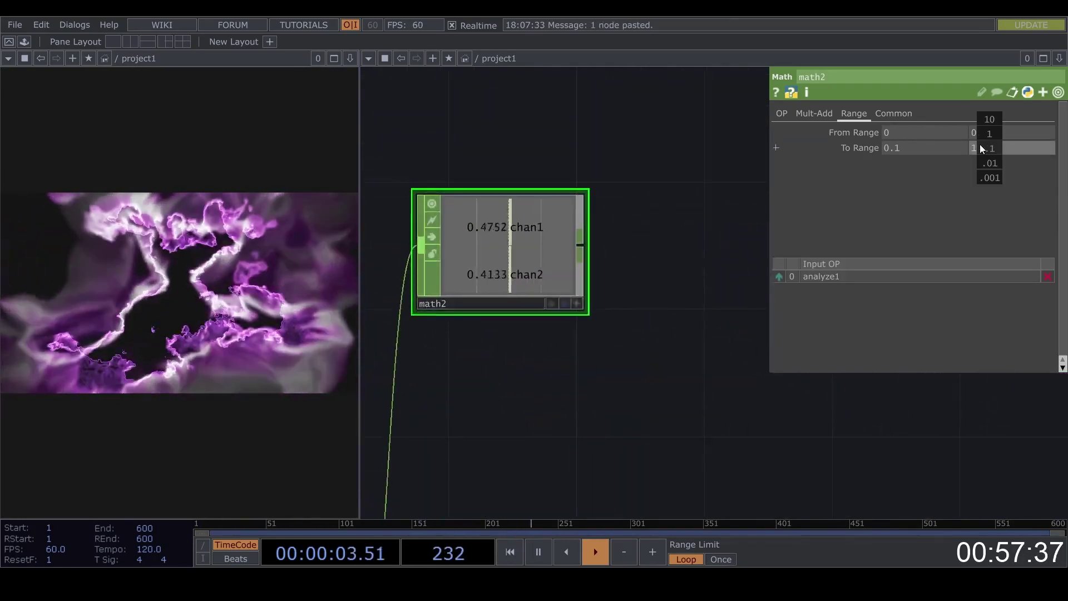
scroll(754, 210, down, 5)
drag(702, 224, 333, 230)
click(595, 236)
drag(591, 259, 673, 259)
scroll(673, 264, down, 2)
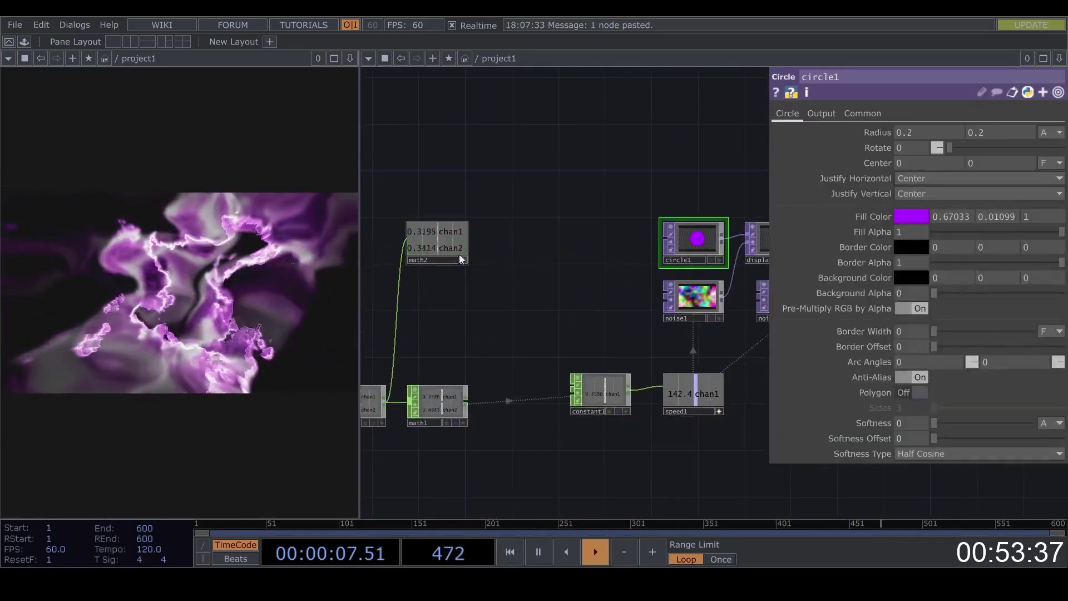
drag(450, 233, 977, 126)
click(882, 125)
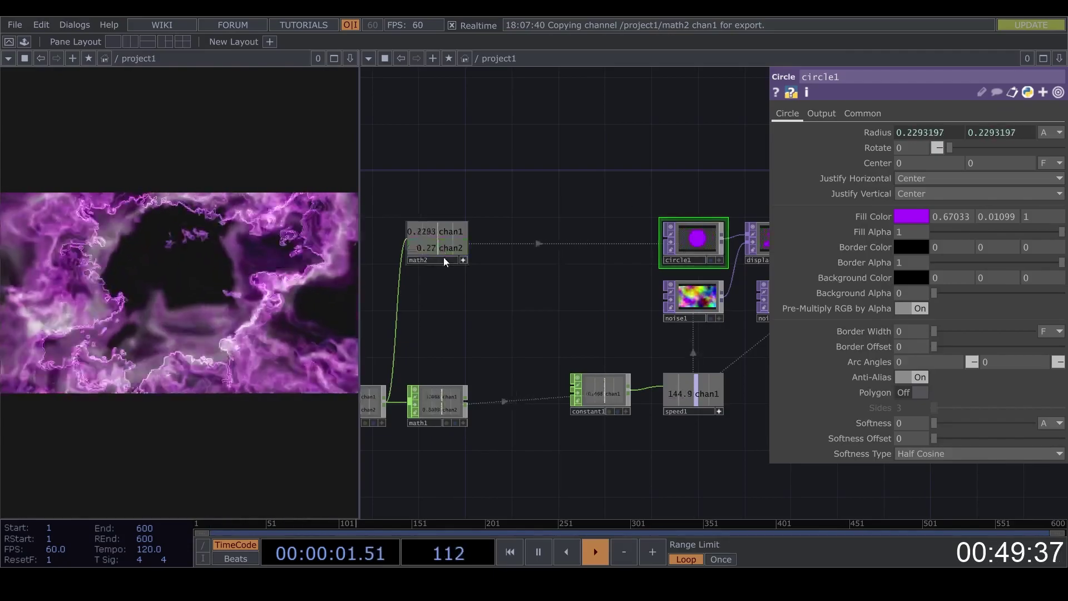
Set the To Range of the math2 CHOP to 0.2 and 0.3.
click(443, 253)
middle_click(929, 148)
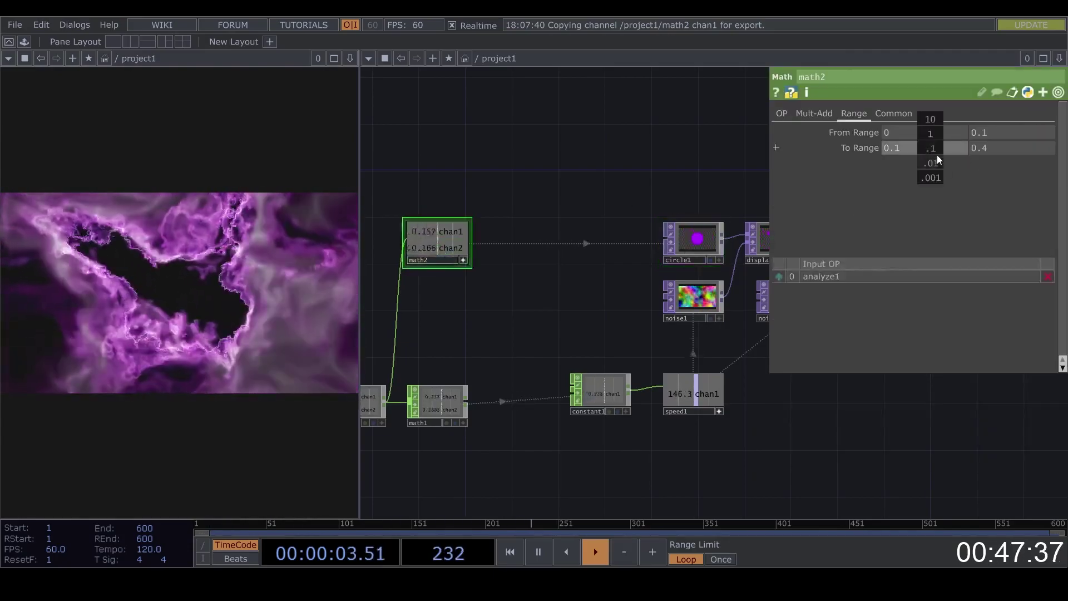
middle_drag(985, 148, 1007, 148)
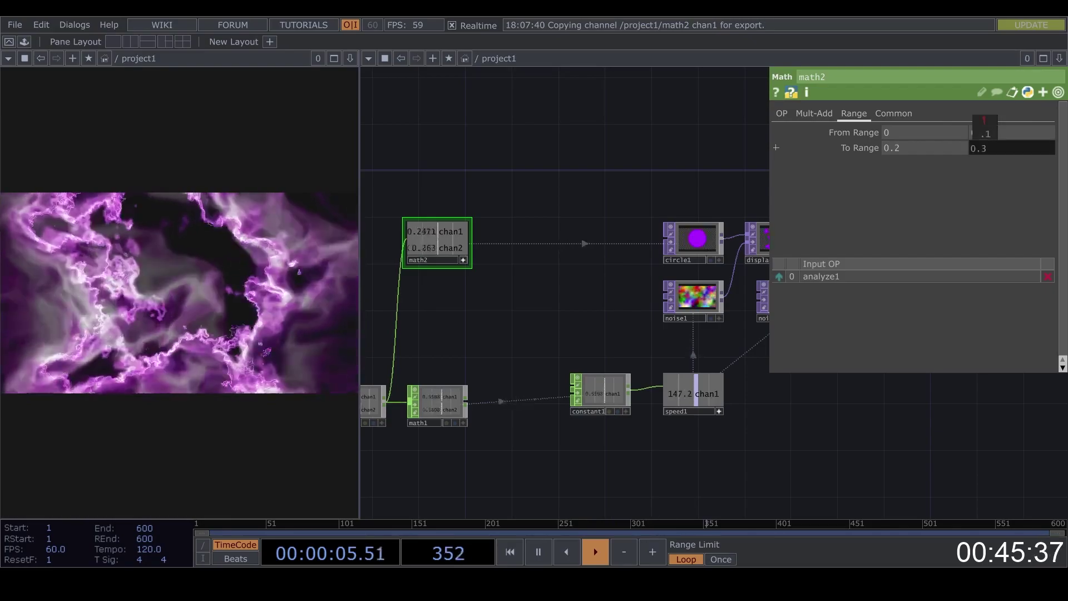
Insert a Null CHOP on the wire between analyze1 and math2, and place it close to the audio chain.
drag(475, 302, 581, 285)
right_click(502, 303)
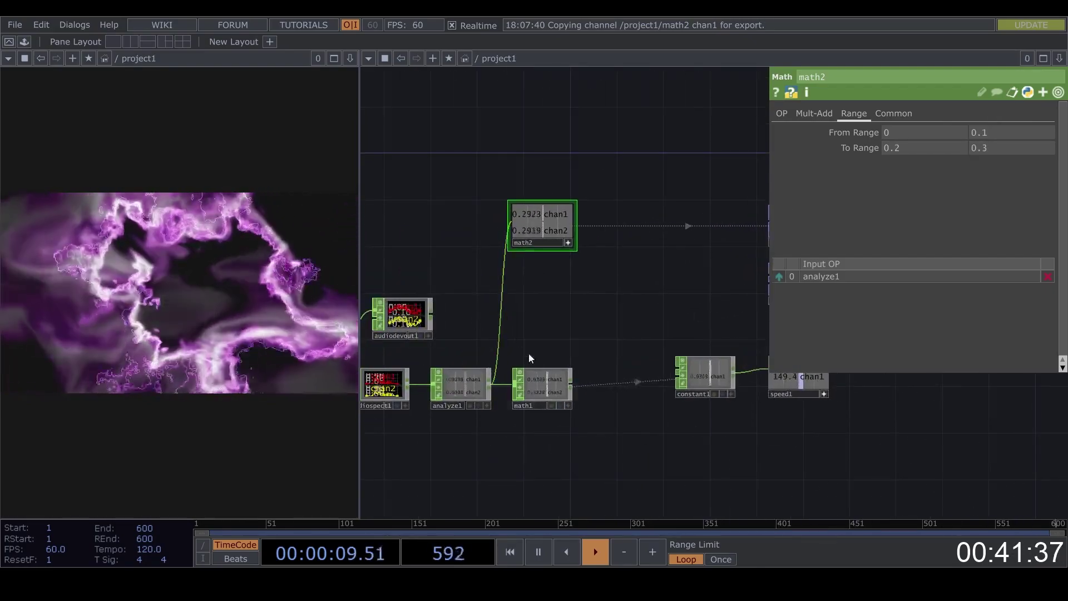
scroll(529, 353, up, 5)
scroll(512, 304, down, 5)
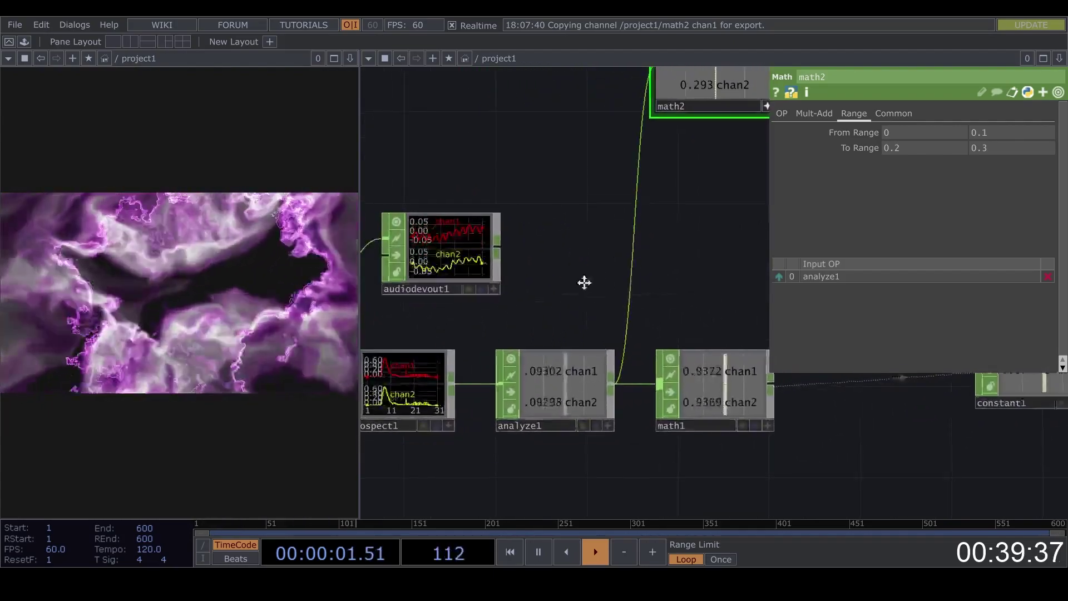
scroll(545, 335, up, 4)
scroll(545, 335, down, 5)
right_click(684, 241)
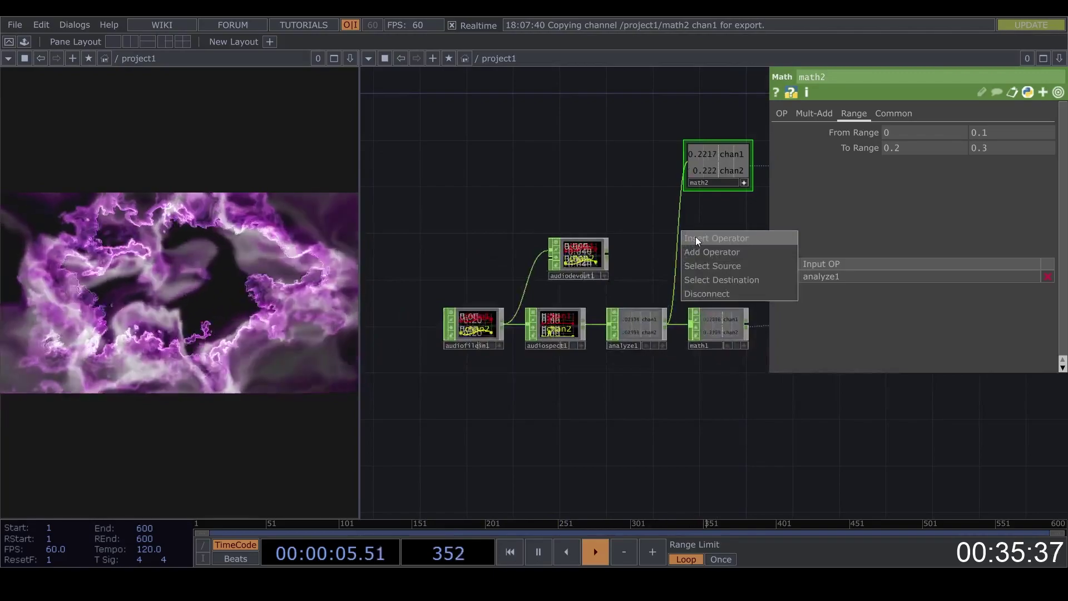
click(696, 237)
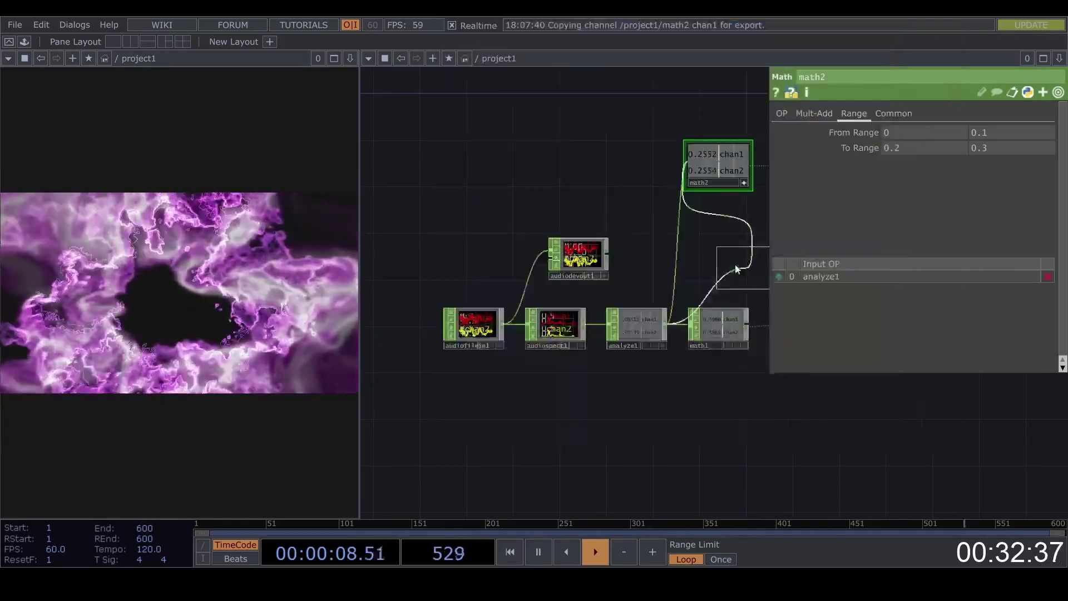
click(708, 266)
click(672, 246)
drag(702, 232, 660, 192)
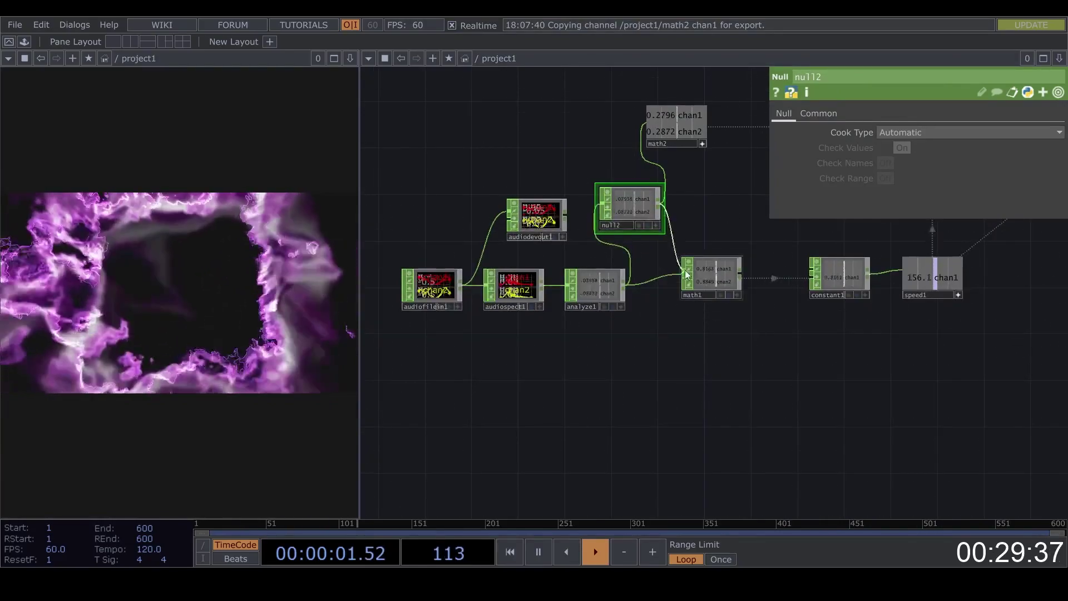
Feed math1 from the null2 CHOP, and position null2 in line between analyze1 and math1.
drag(631, 209, 683, 265)
right_click(689, 278)
click(705, 319)
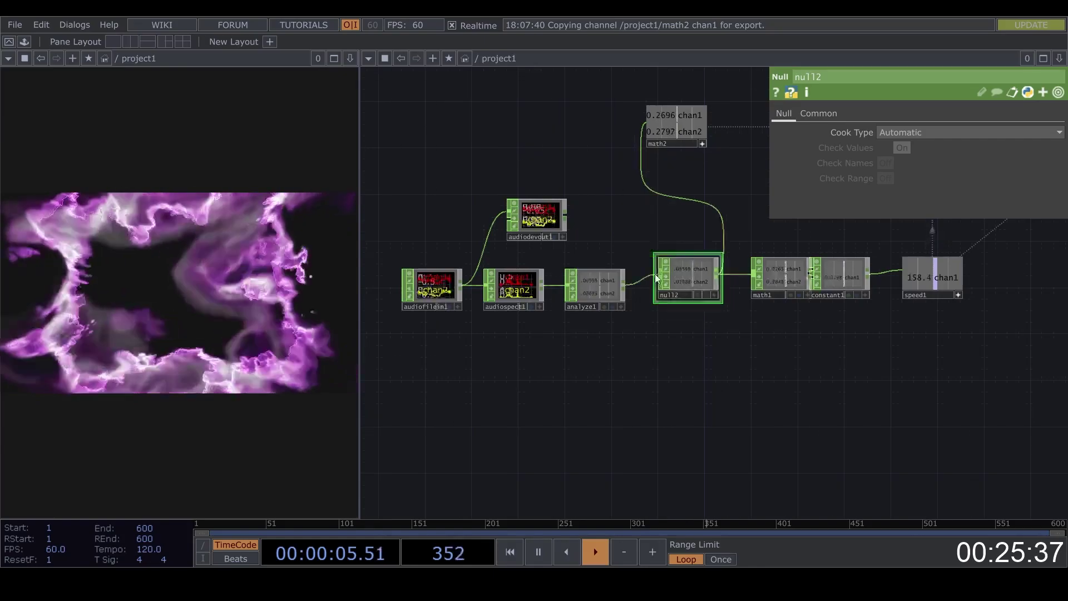
Move the audio CHOPs up to analyze1 away from null2, and insert a Lag CHOP between analyze1 and null2.
right_drag(630, 365, 445, 192)
drag(594, 294, 500, 295)
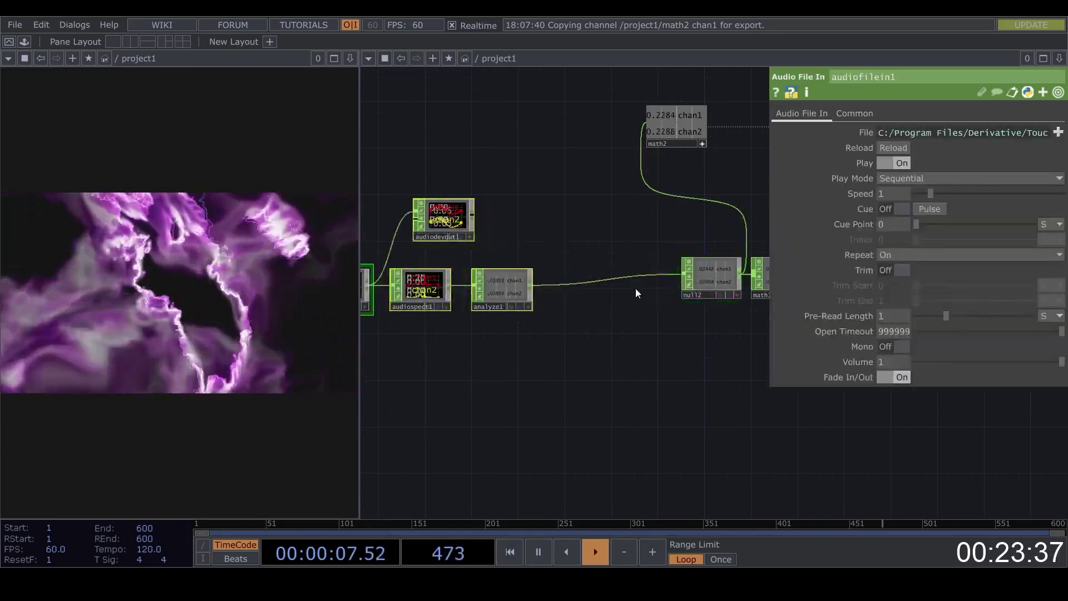
right_click(636, 277)
click(662, 262)
text(lag)
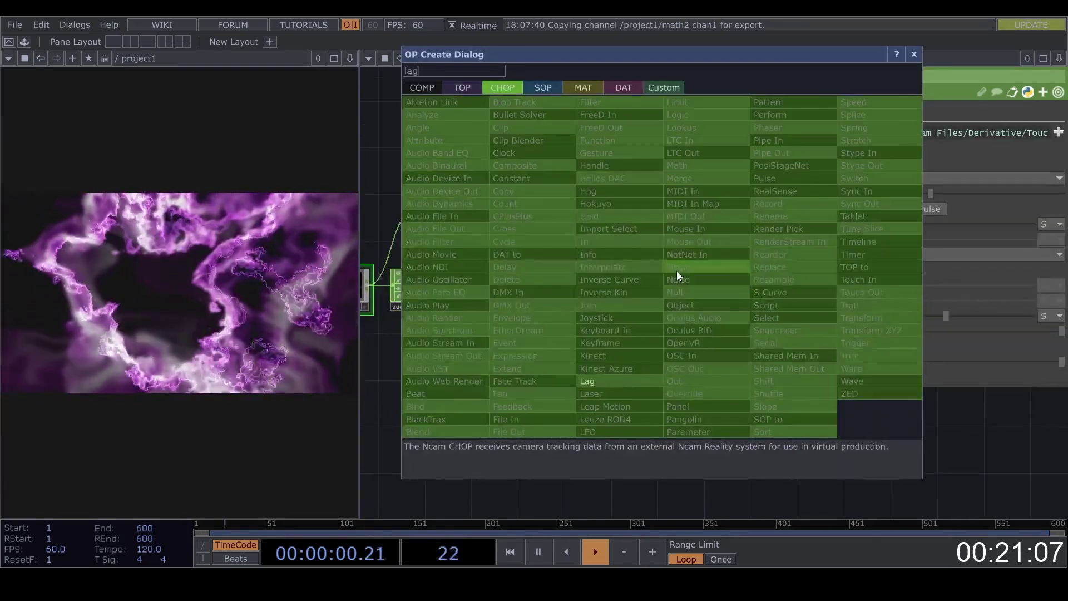
click(590, 382)
click(598, 301)
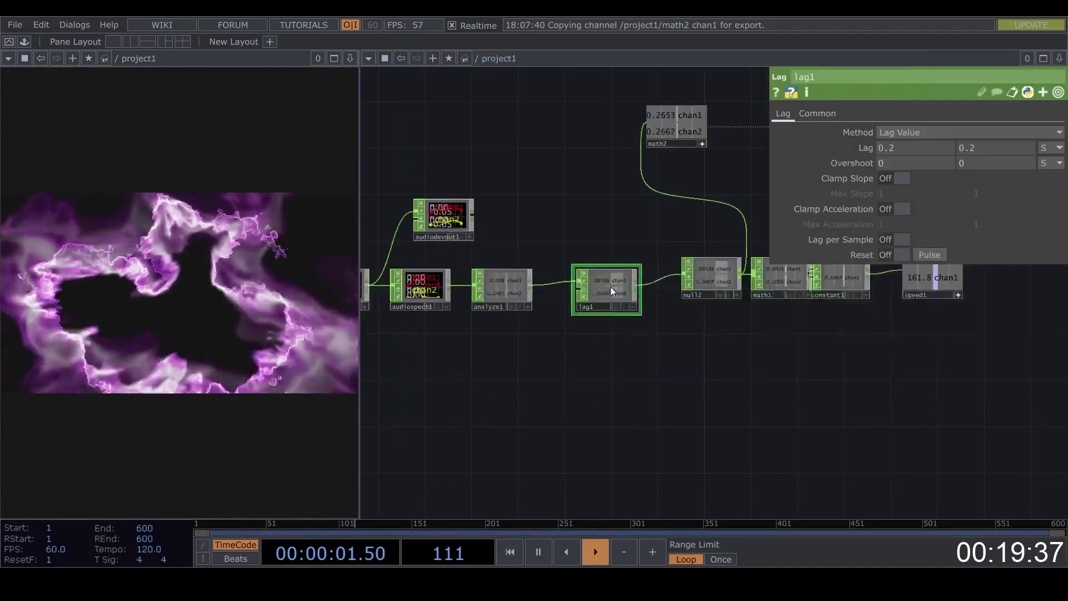
Align the audio CHOP chain with null2 in one row, and move the math2 CHOP next to circle1.
drag(585, 359, 537, 368)
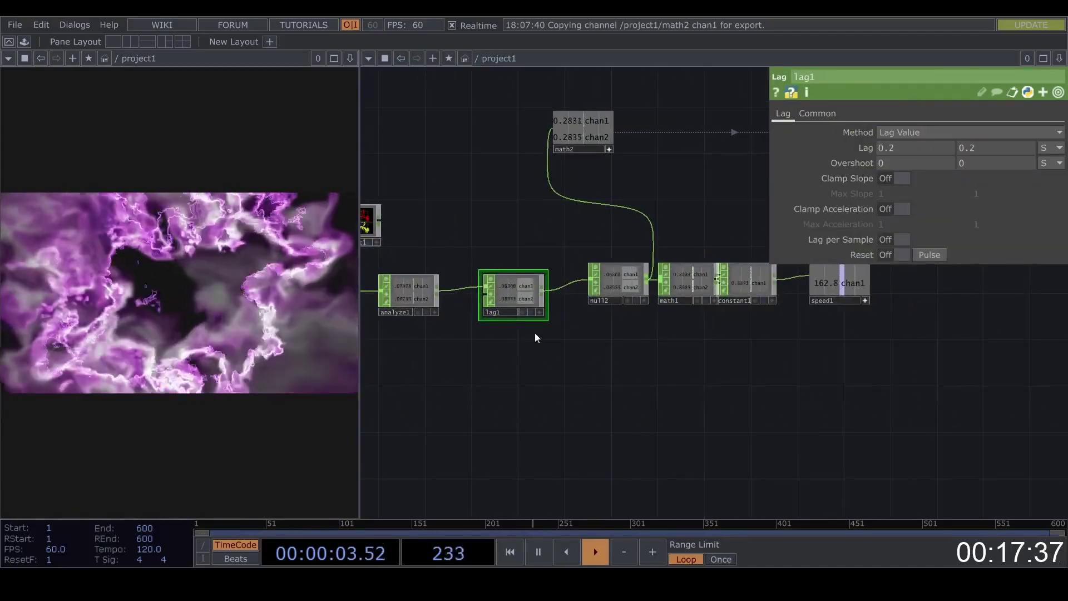
drag(610, 353, 488, 376)
drag(686, 384, 942, 379)
drag(798, 408, 674, 424)
right_drag(746, 398, 521, 293)
mouse_move(547, 324)
mouse_down()
mouse_move(548, 346)
mouse_move(550, 332)
mouse_up()
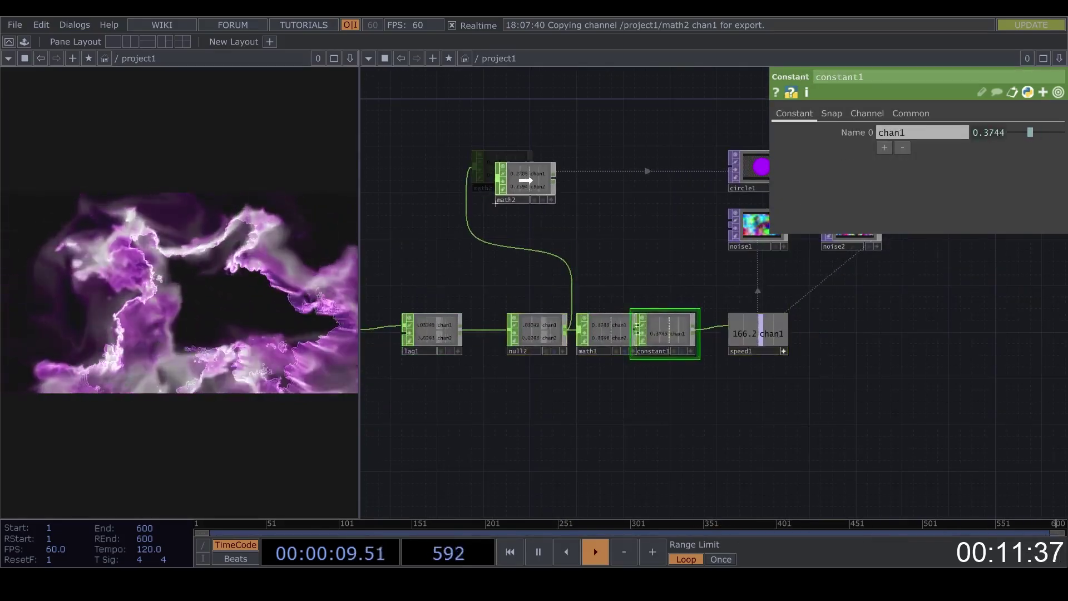
drag(525, 181, 674, 173)
Darken the fill color of the circle1 TOP to a Value of 0.691.
scroll(500, 296, down, 5)
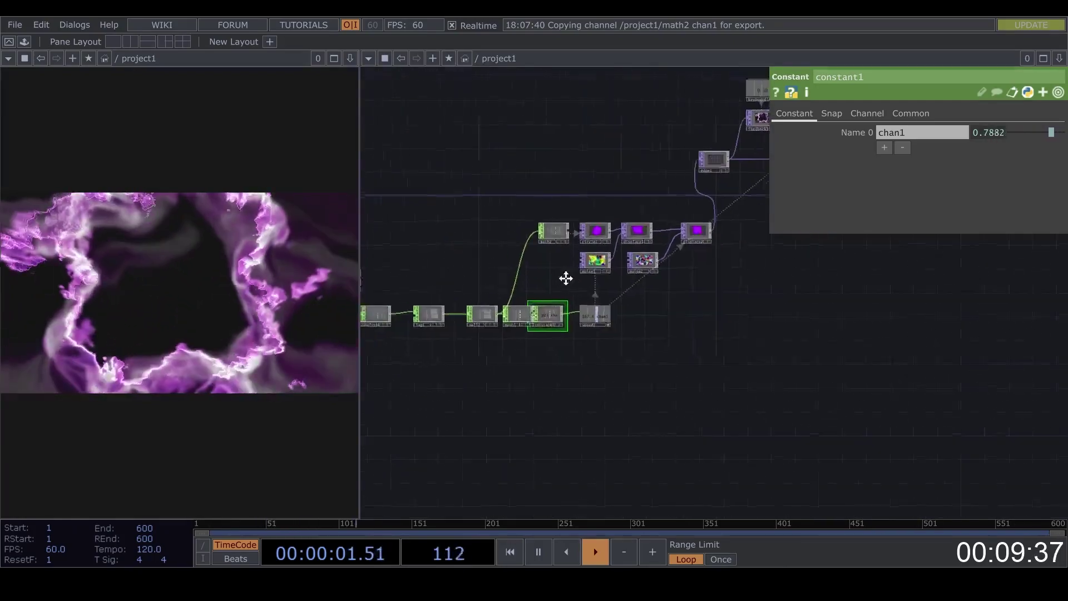
drag(566, 278, 432, 292)
drag(644, 291, 715, 312)
scroll(525, 259, up, 5)
click(552, 271)
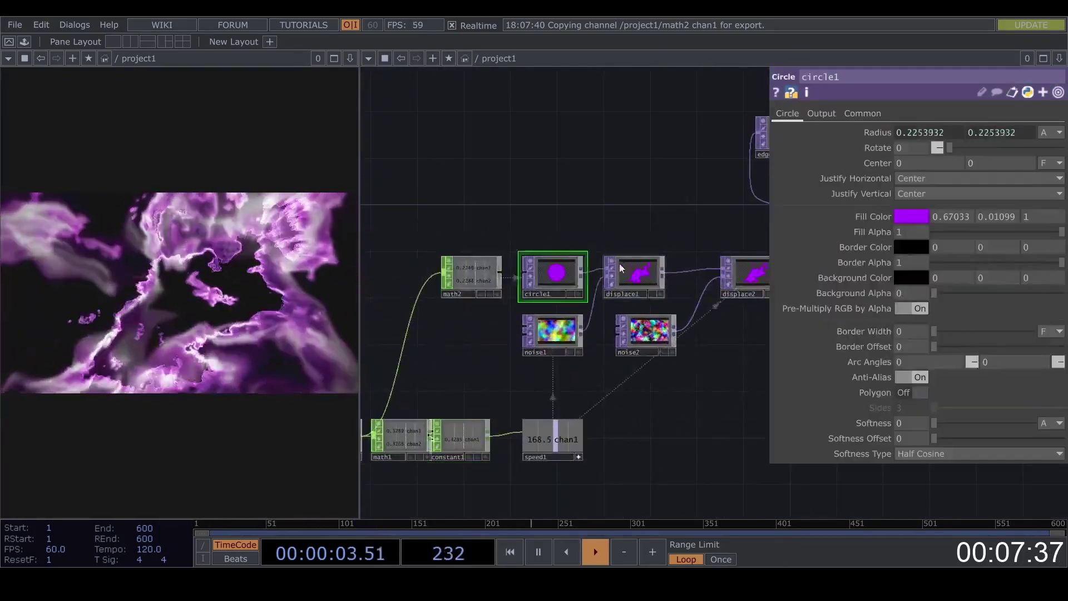
click(920, 217)
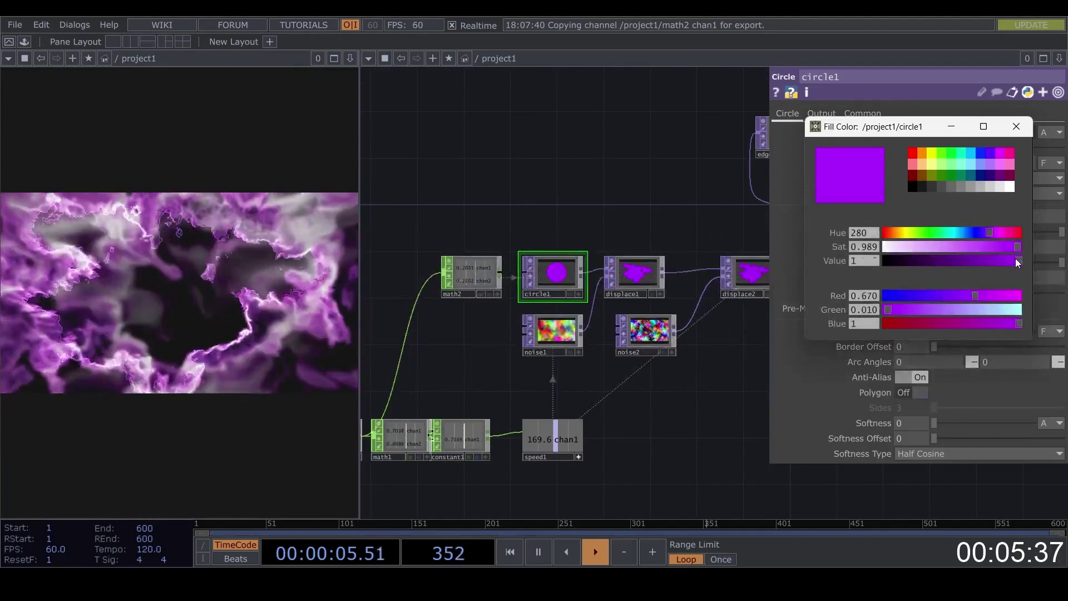
drag(1016, 259, 981, 259)
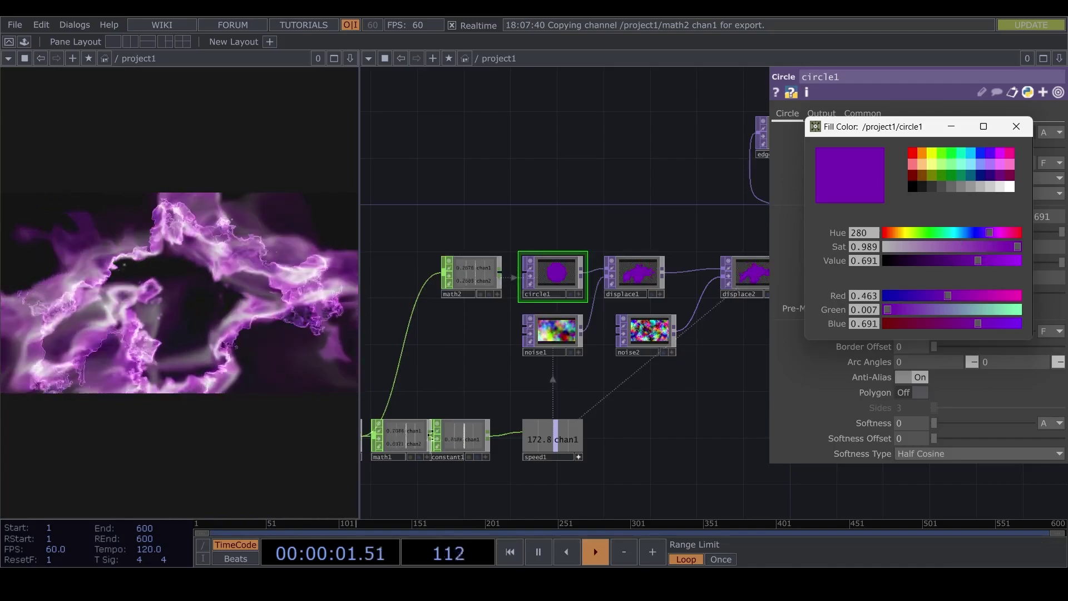